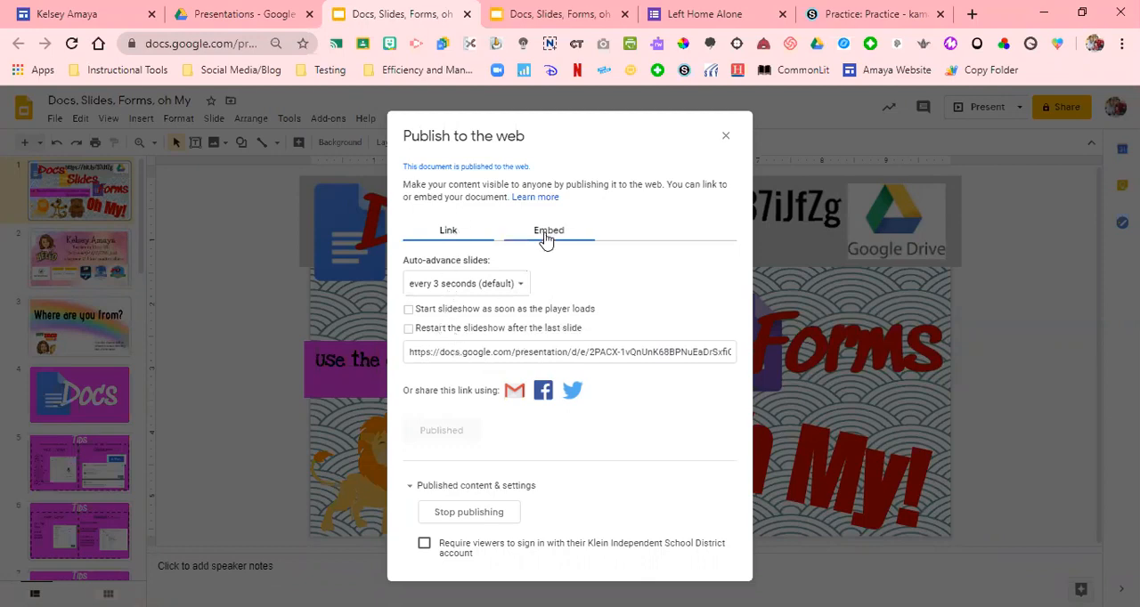
Review the presentation's Link and Embed options for publishing to the web, including the published link, and close the dialog
left_click(542, 236)
left_click(446, 237)
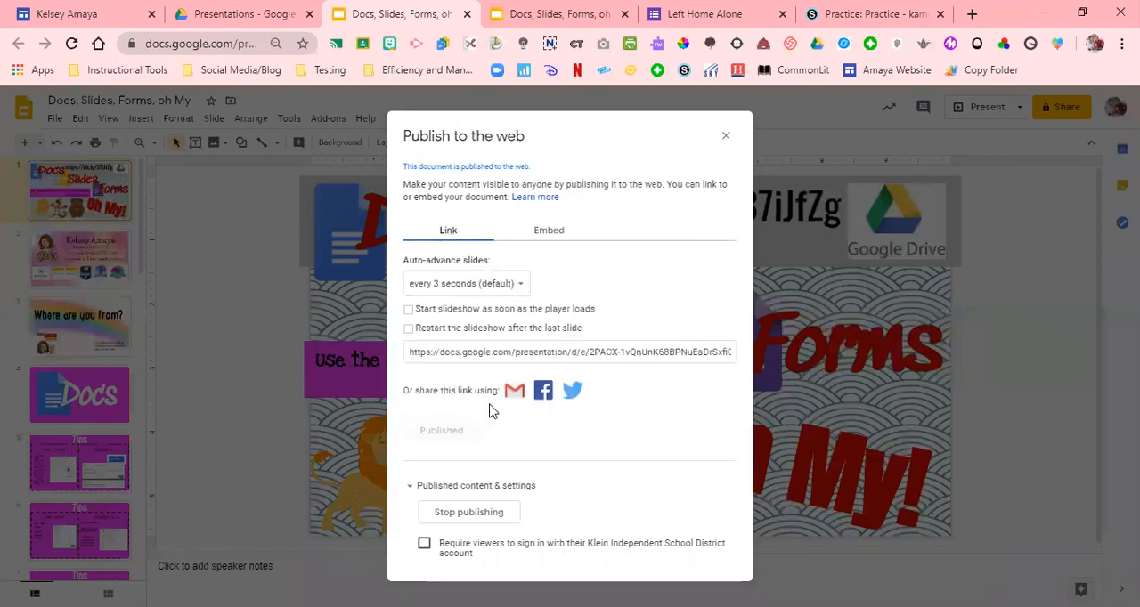
left_click(485, 351)
left_click(485, 351)
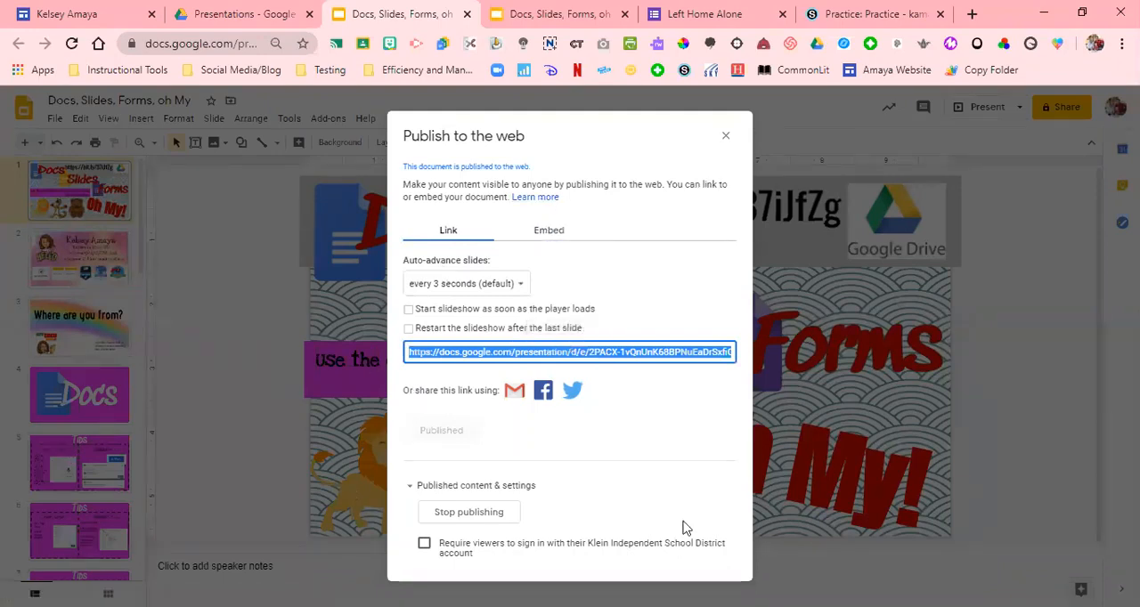
left_click(725, 136)
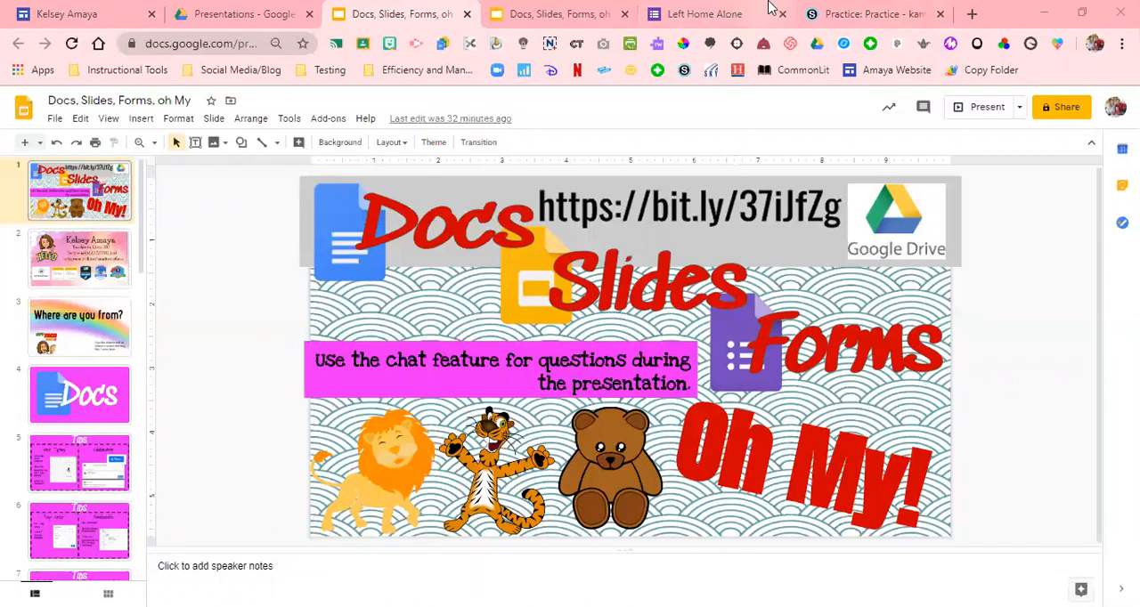
Create a new Google Docs document in the Presentations folder of Google Drive and name it Test Document
left_click(860, 7)
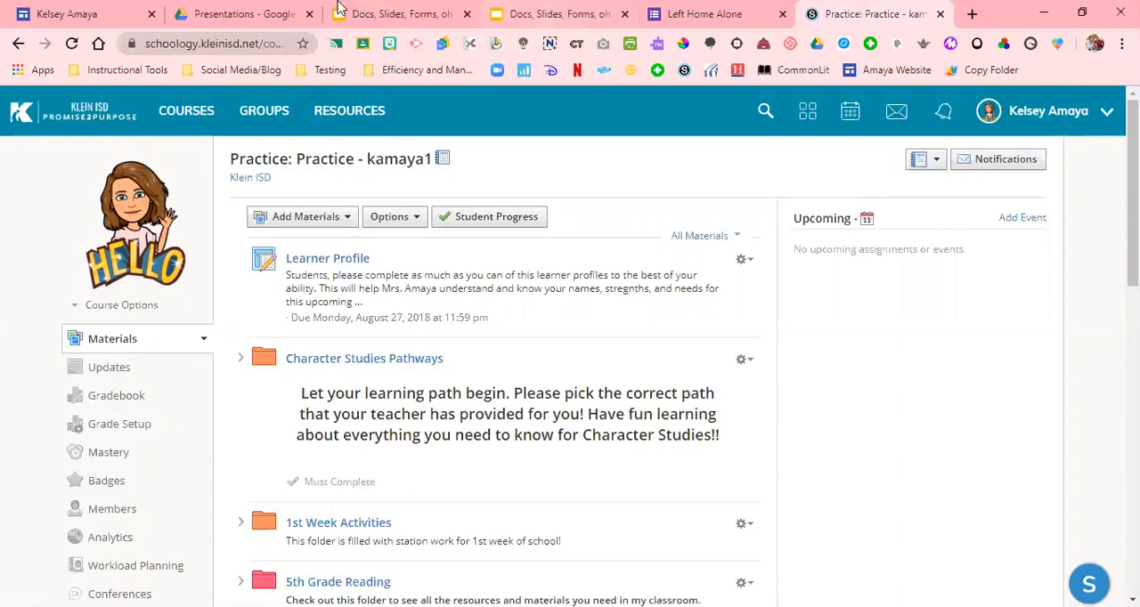
left_click(225, 11)
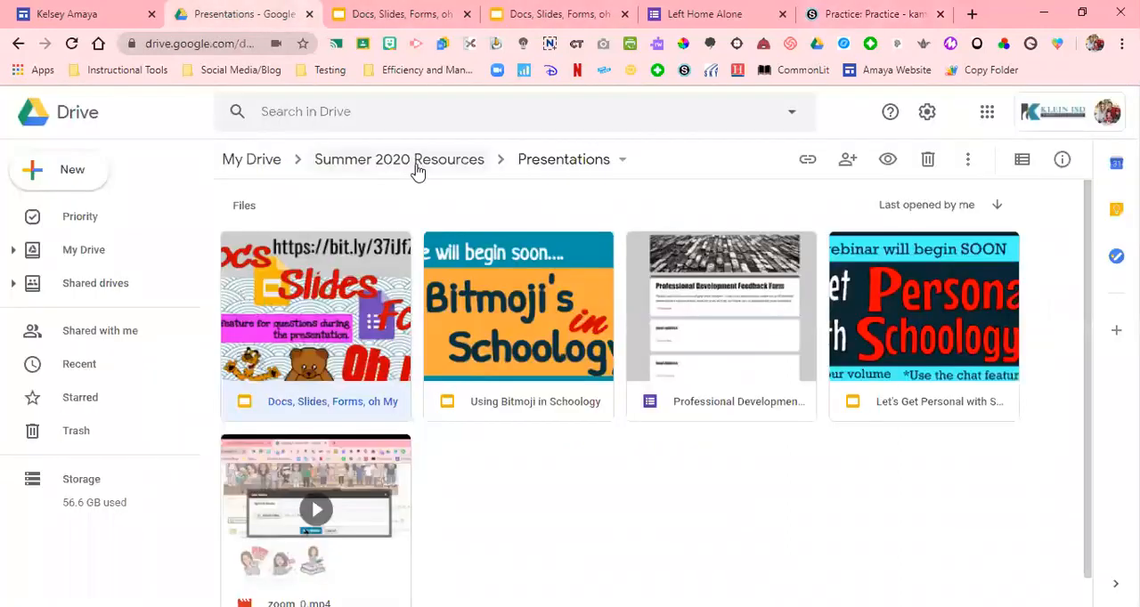
left_click(82, 177)
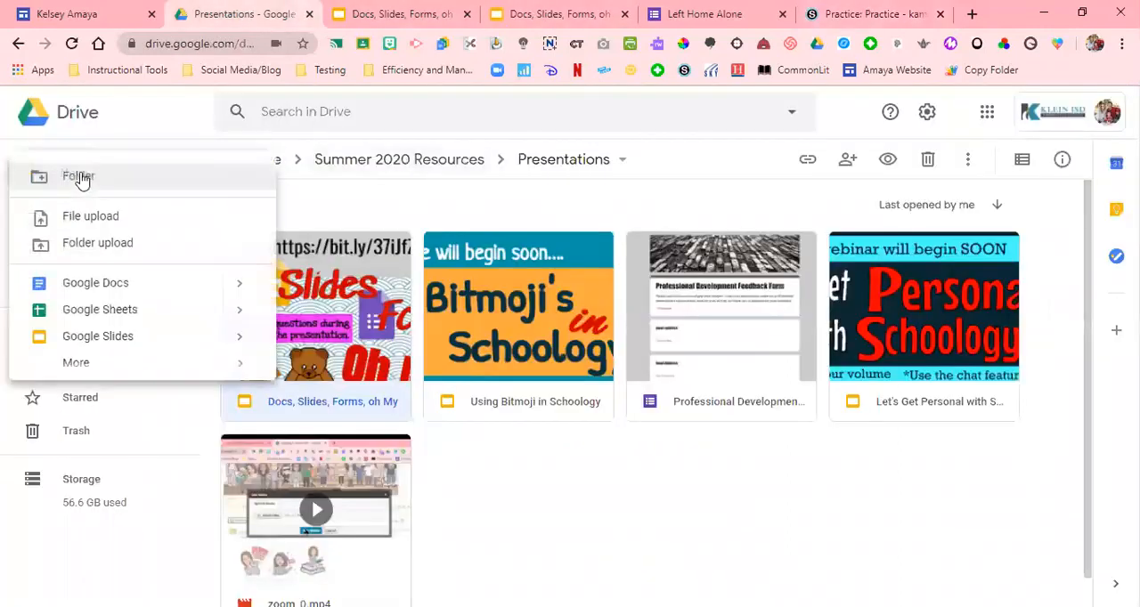
left_click(114, 284)
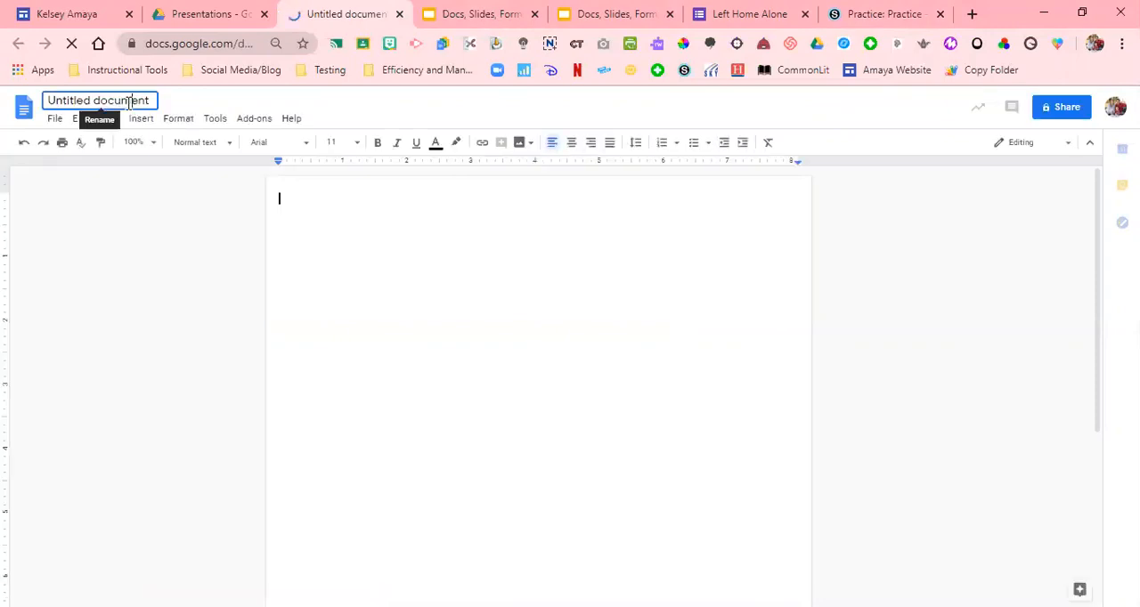
left_click(130, 103)
type("Test Document")
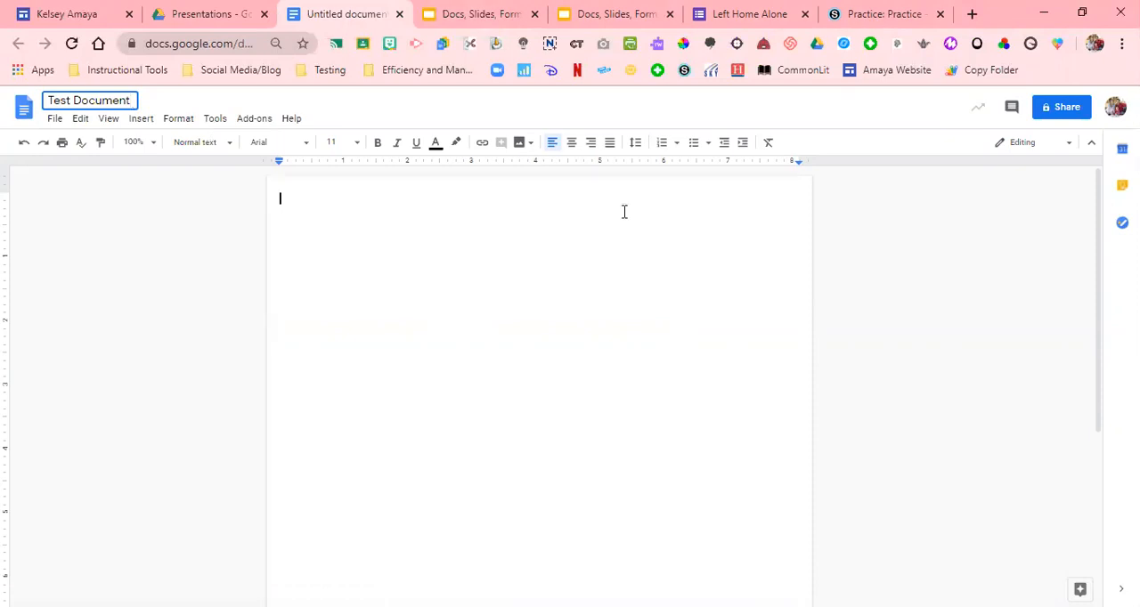
left_click(854, 10)
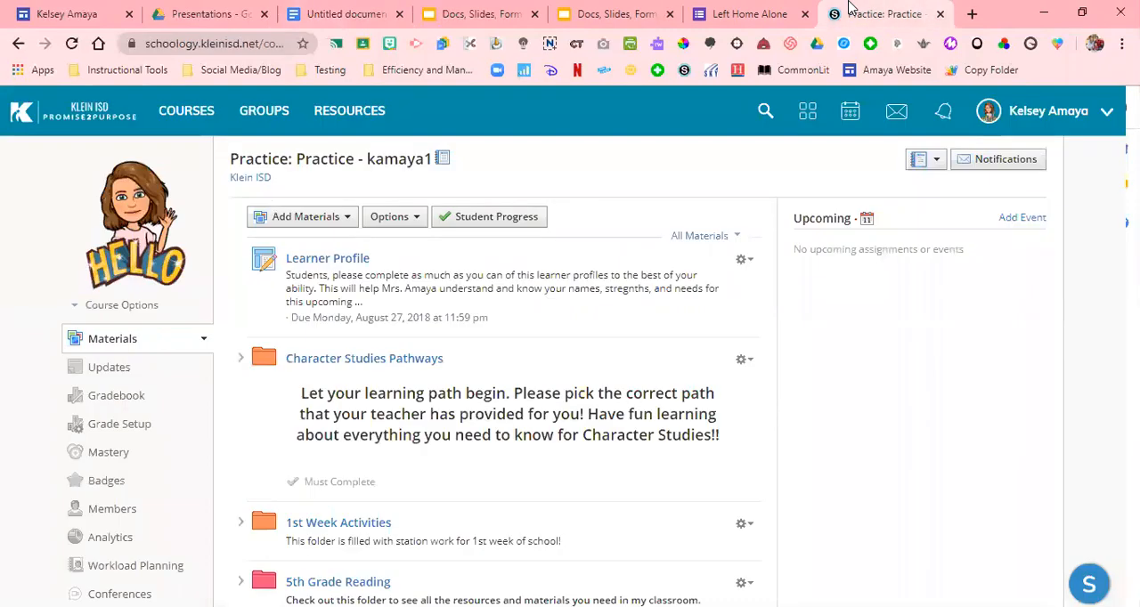
left_click(325, 230)
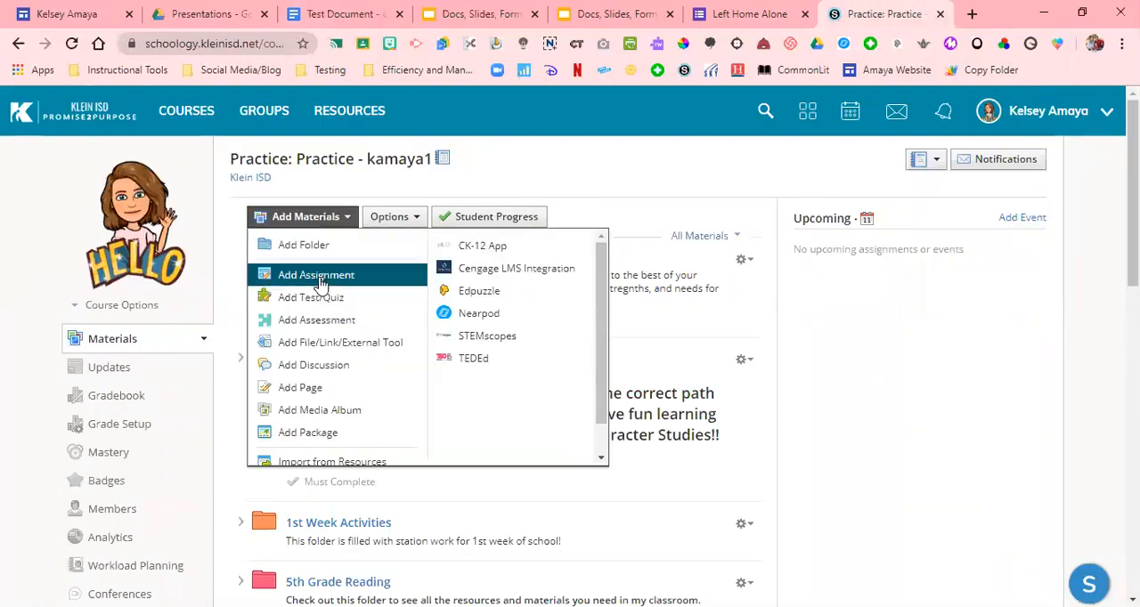
left_click(337, 274)
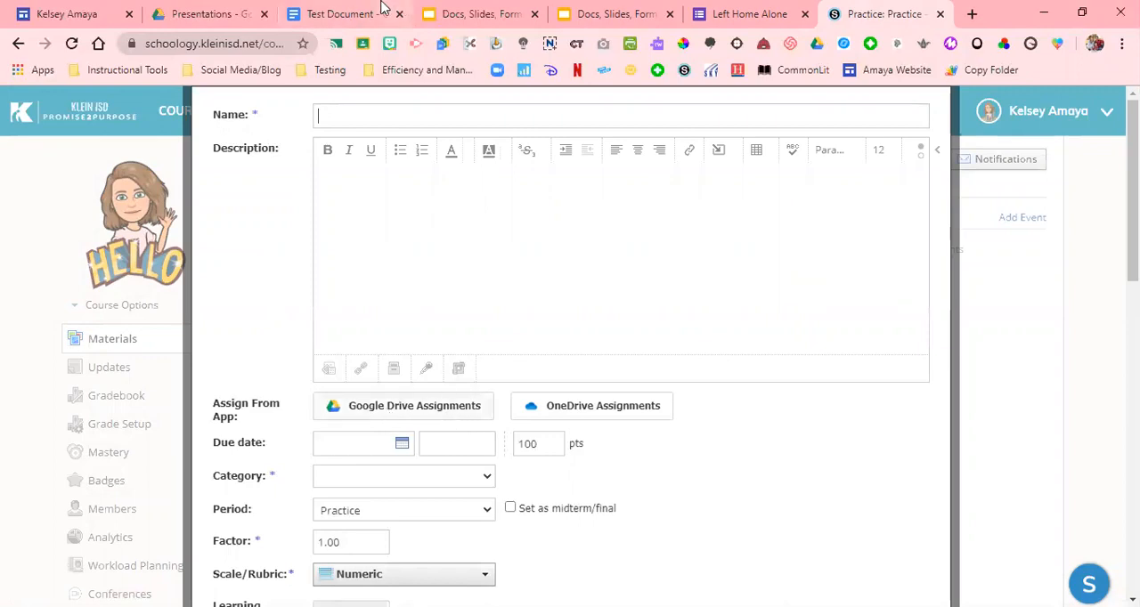
left_click(356, 13)
left_click(882, 14)
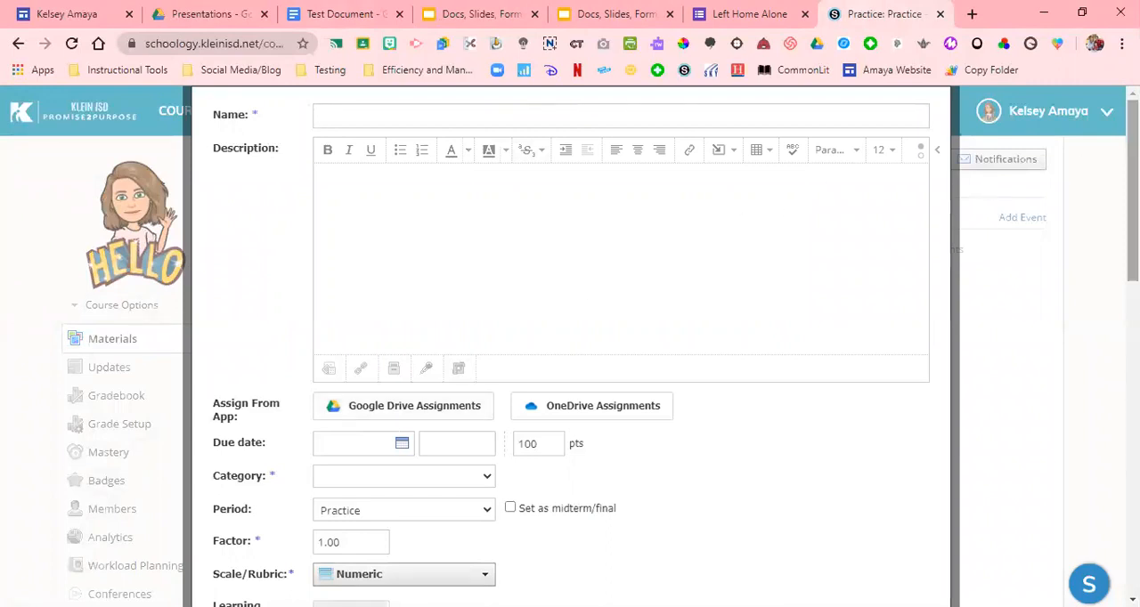
scroll(726, 332, "down", 3)
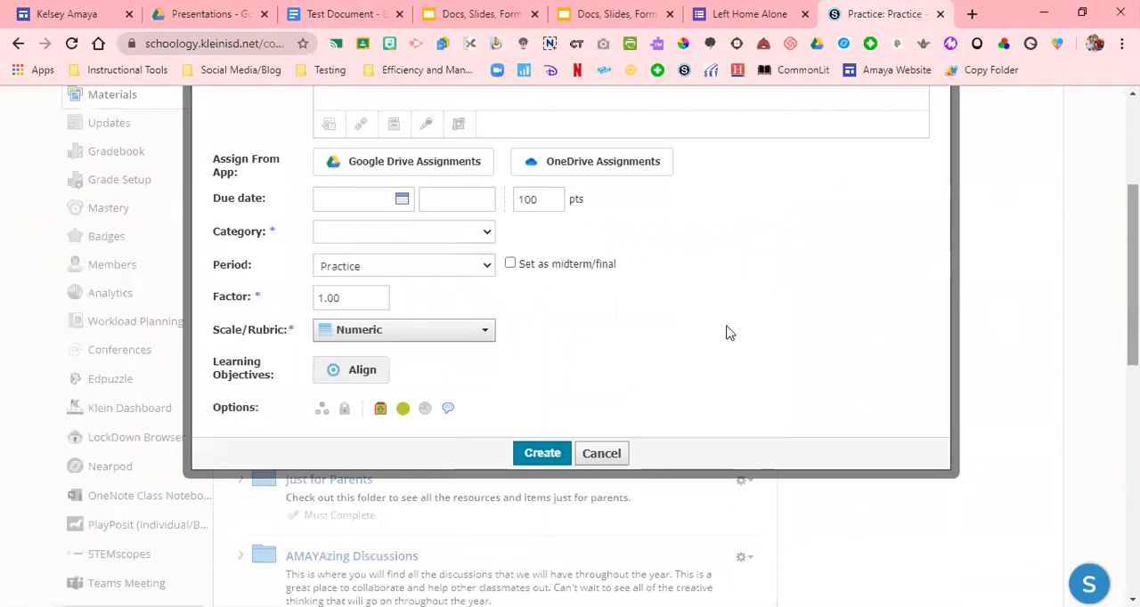
left_click(602, 454)
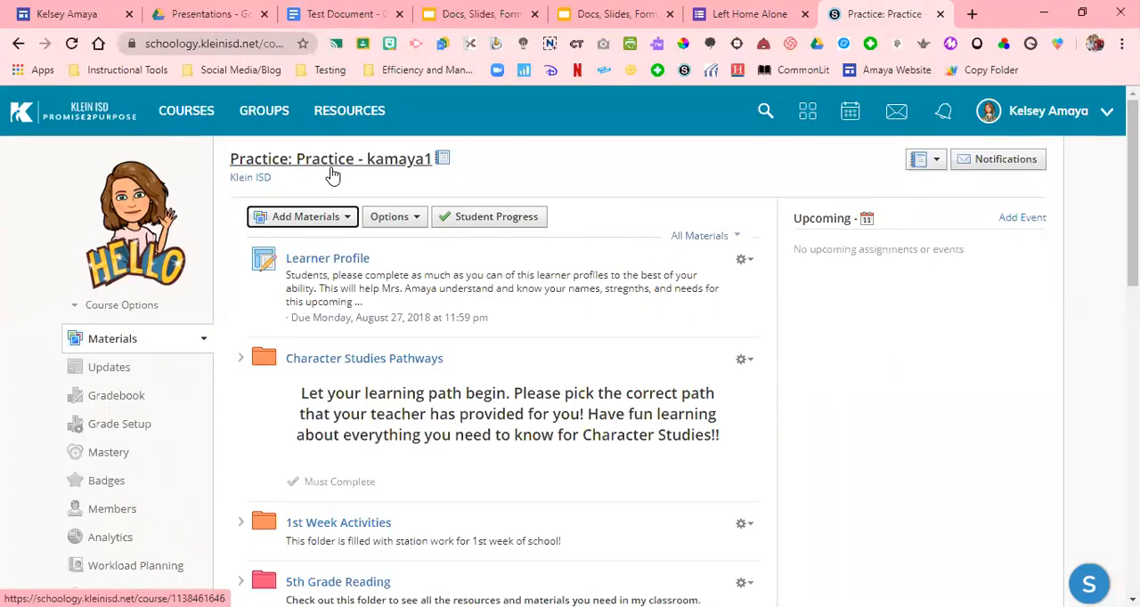
Switch to Test Document in Google Docs and copy its sharing link
left_click(318, 11)
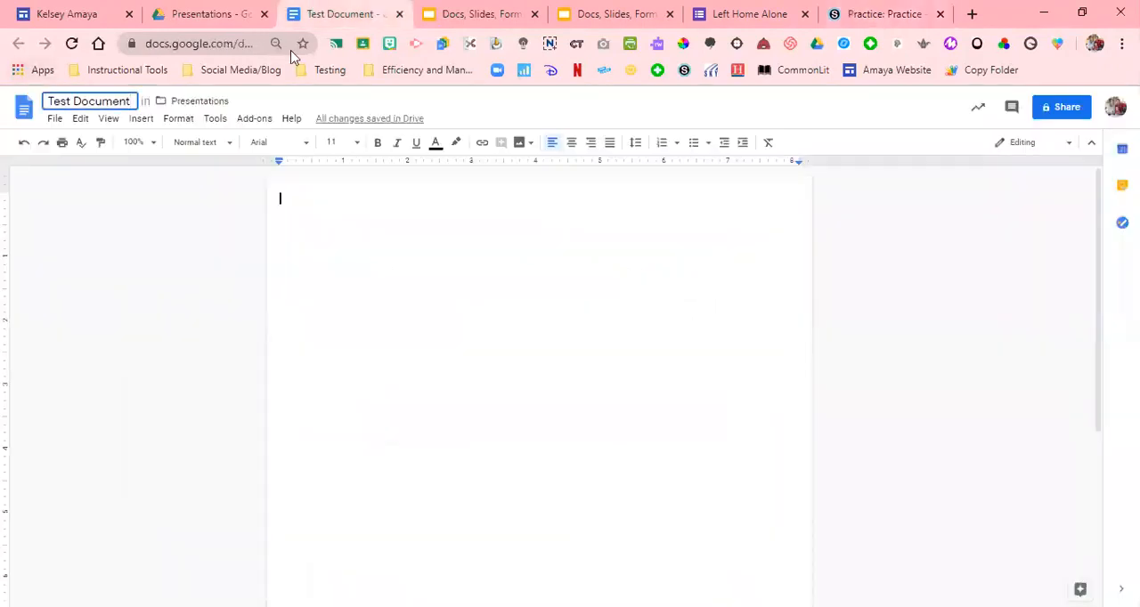
left_click(1062, 107)
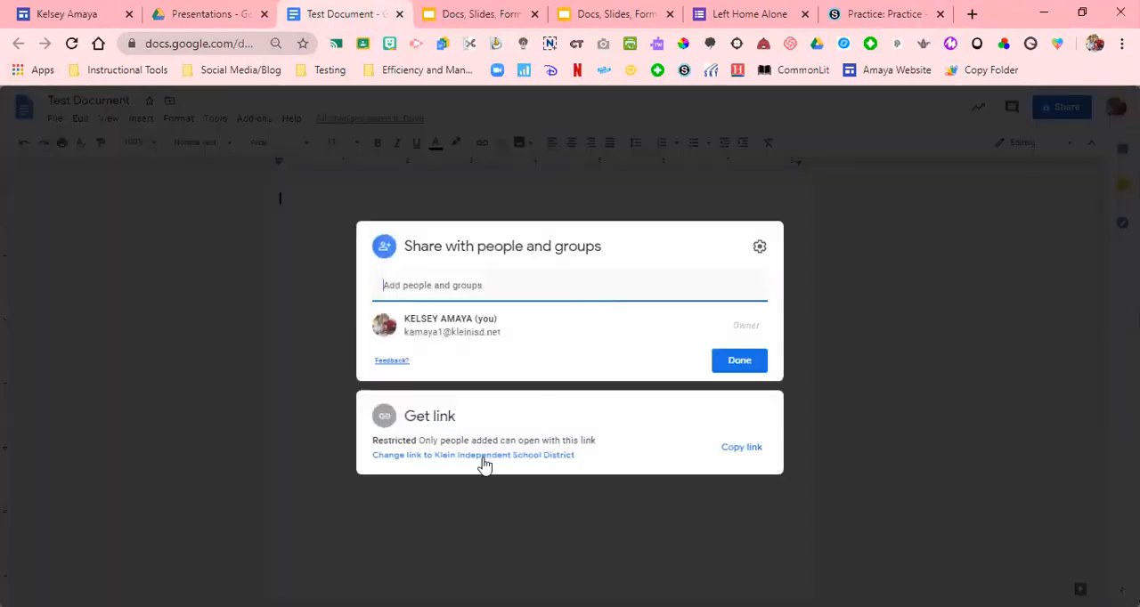
left_click(739, 448)
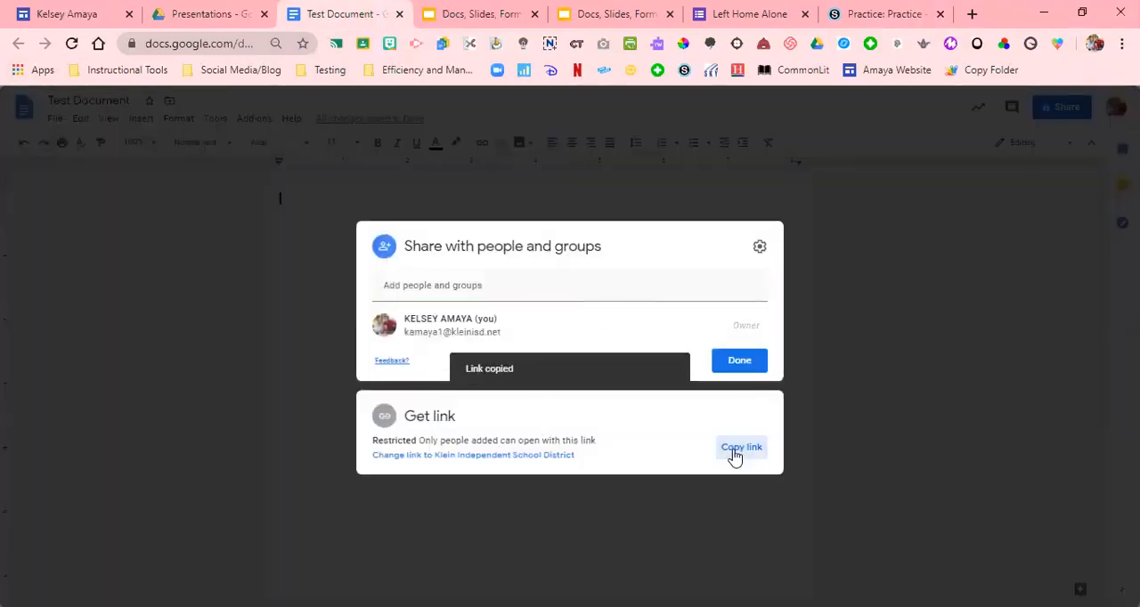
In the Schoology practice course, start a new link material using the copied document URL and title it Test Document
left_click(849, 11)
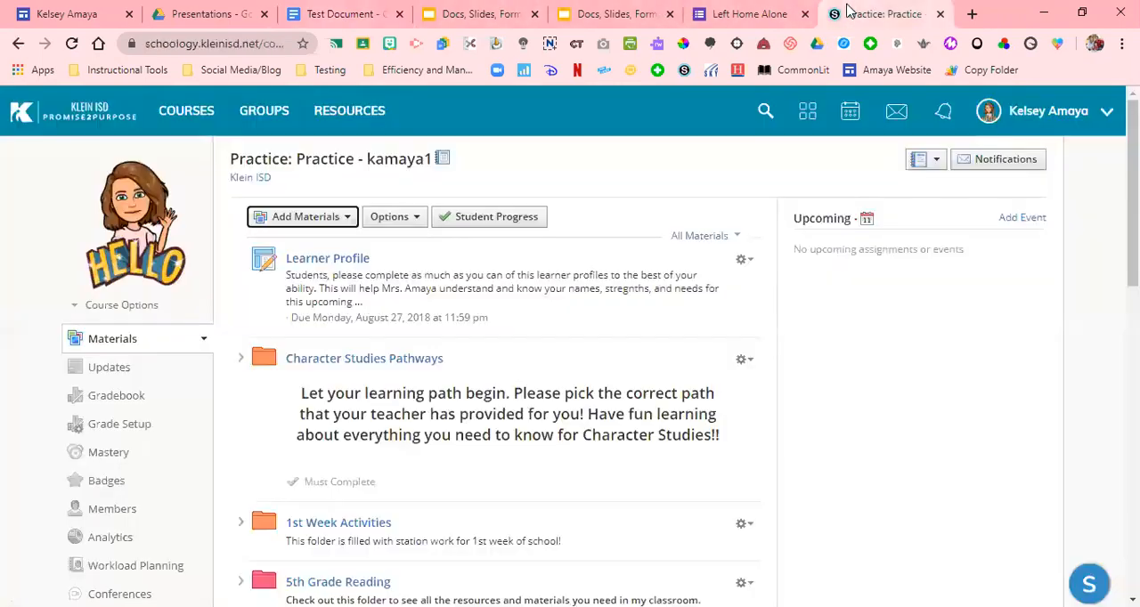
left_click(347, 220)
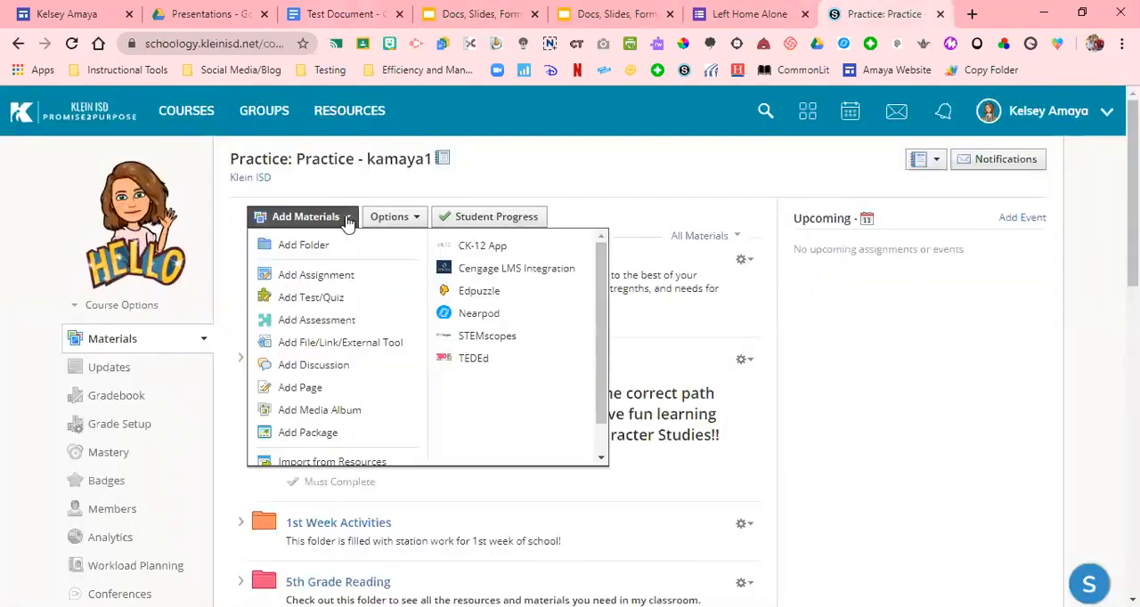
left_click(388, 347)
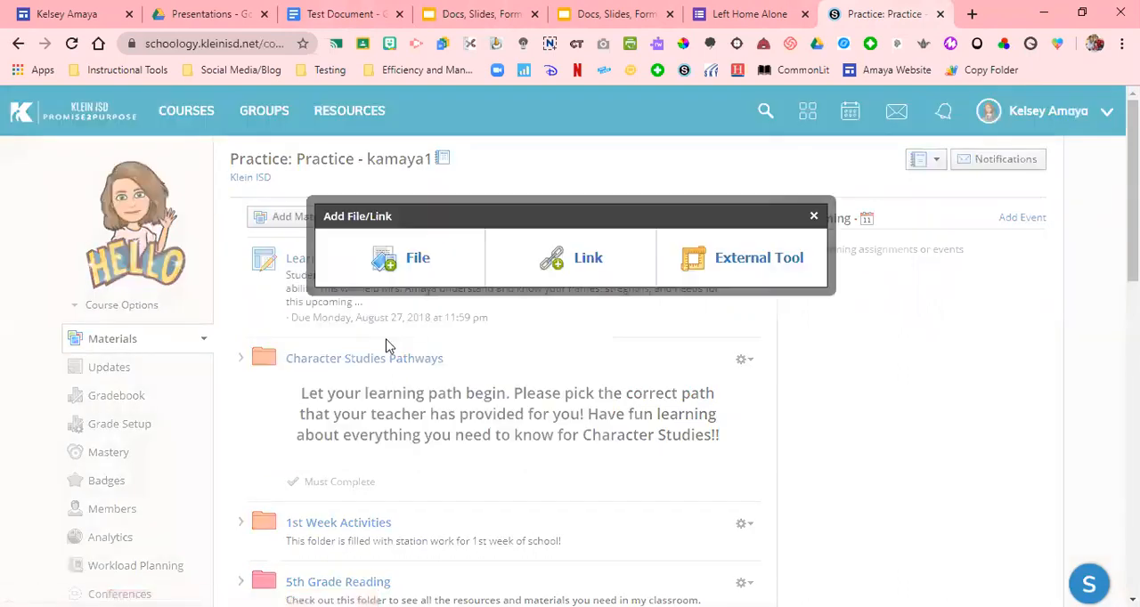
left_click(579, 259)
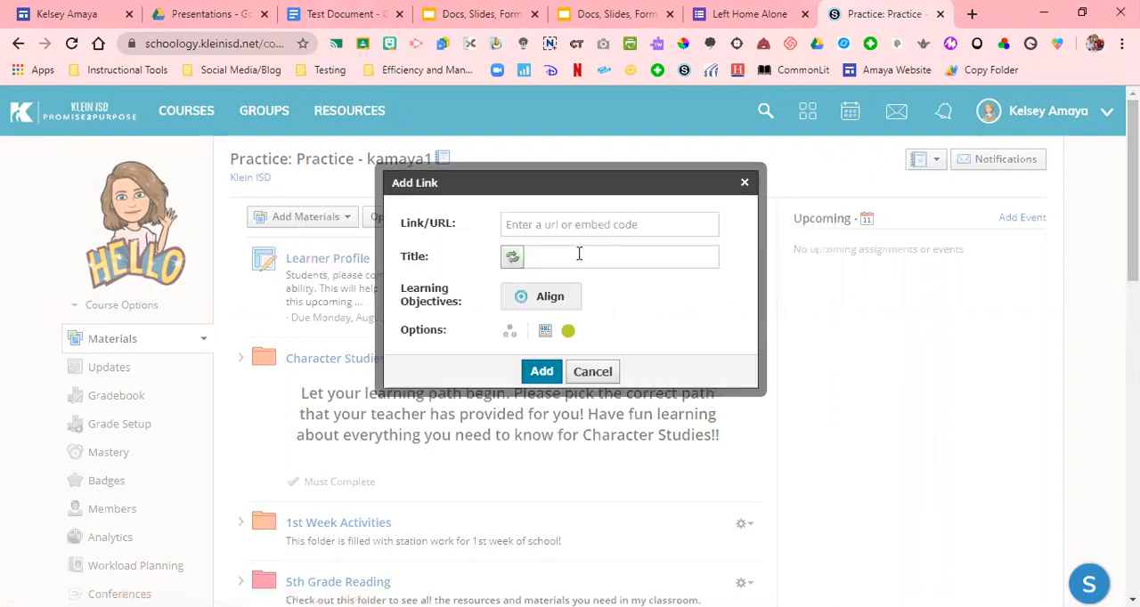
left_click(559, 226)
key("ctrl+v")
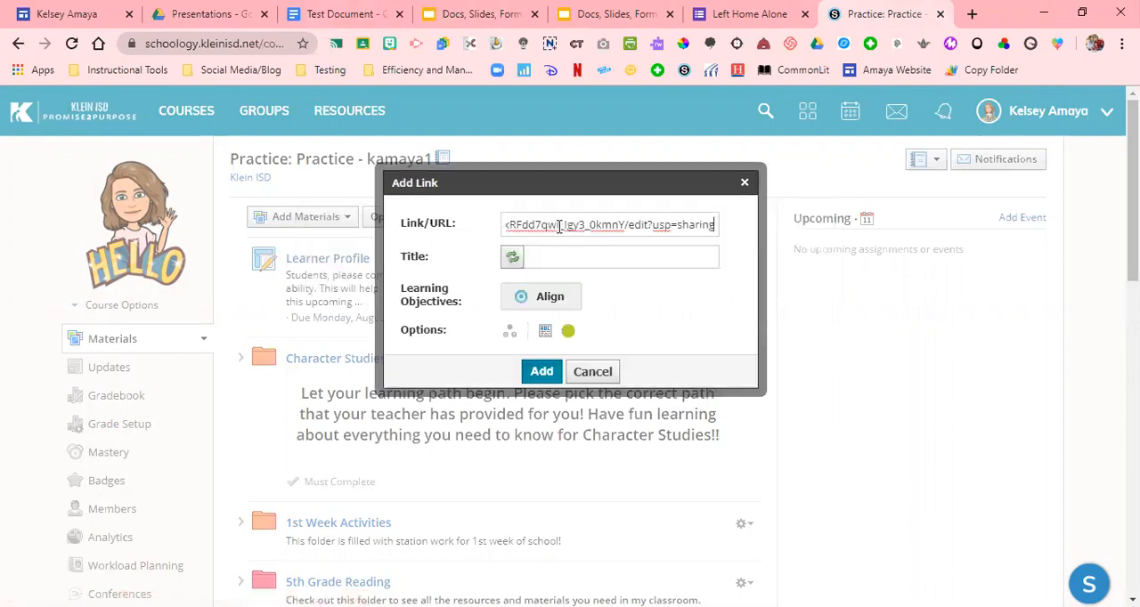
left_click(615, 256)
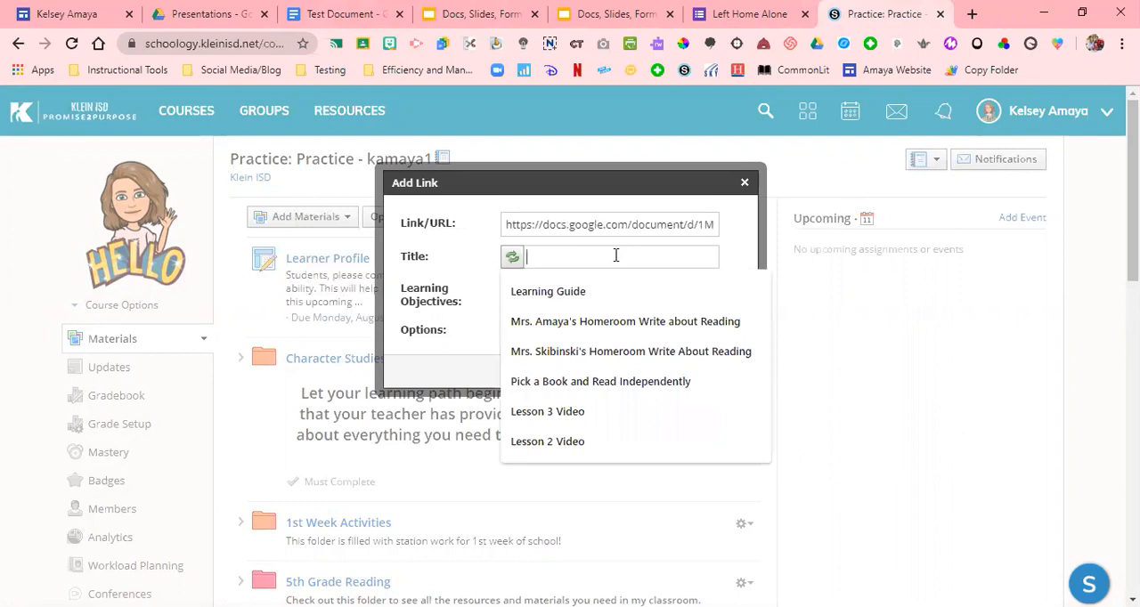
type("Test Document")
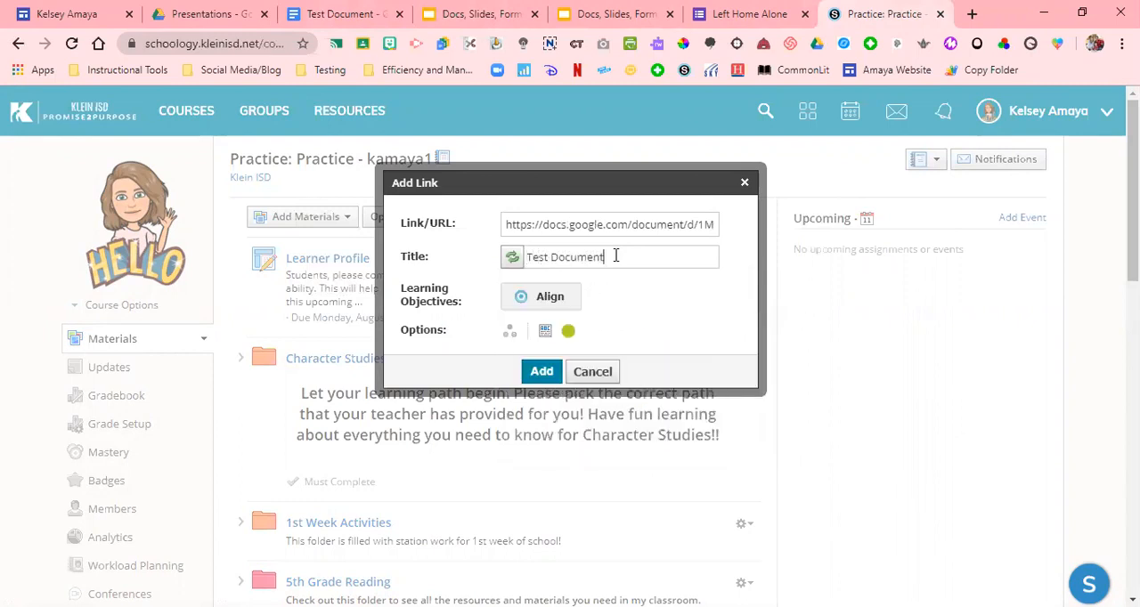
Set the Test Document link to display in a new window and add it to the course materials
left_click(544, 333)
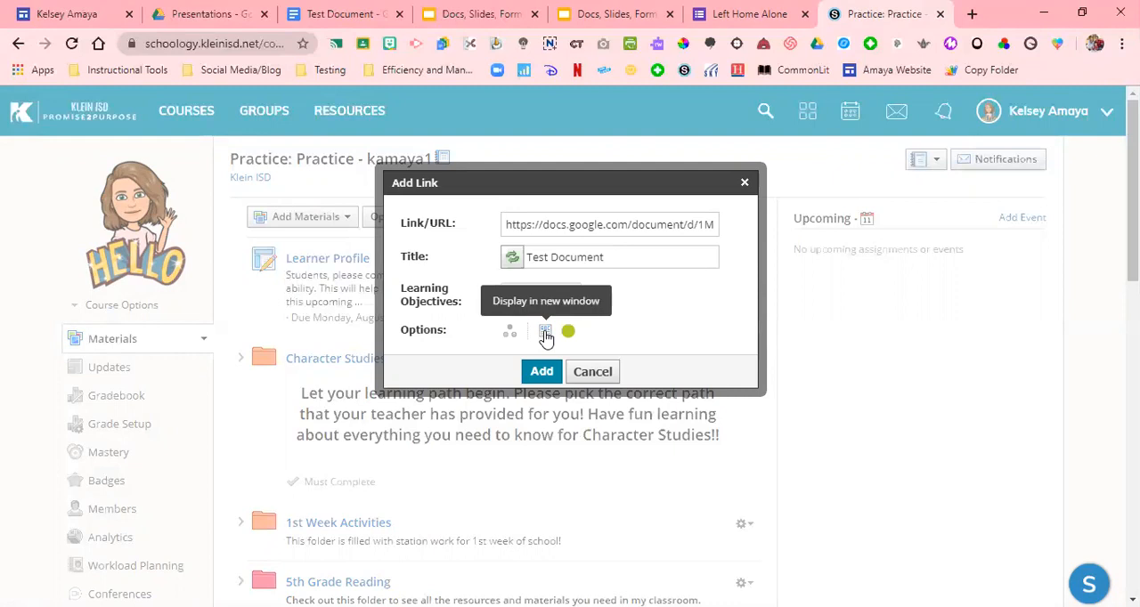
left_click(545, 335)
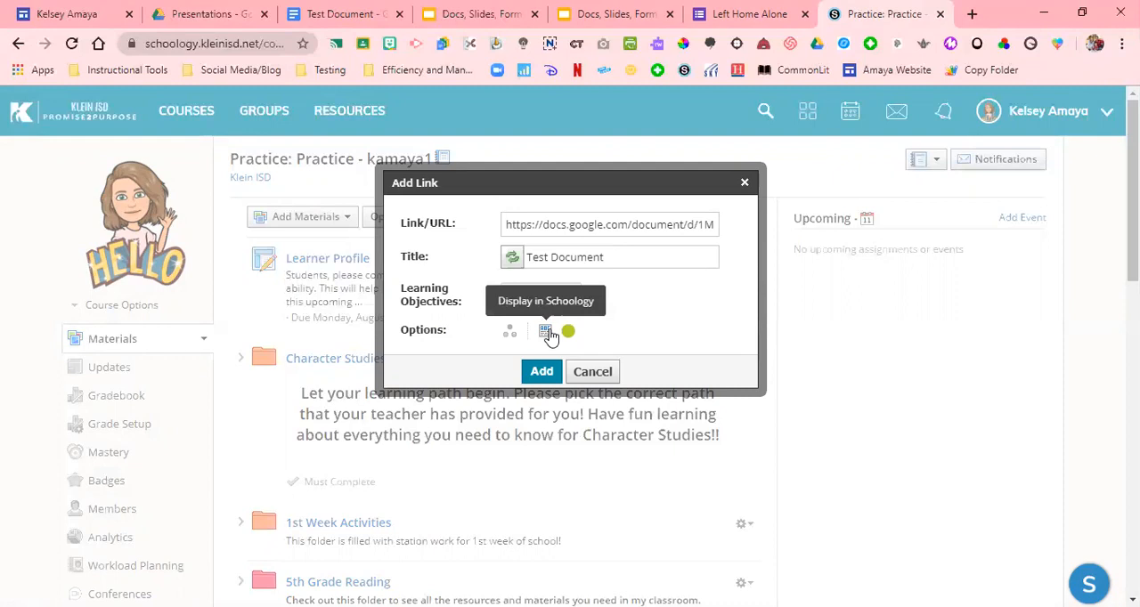
left_click(547, 333)
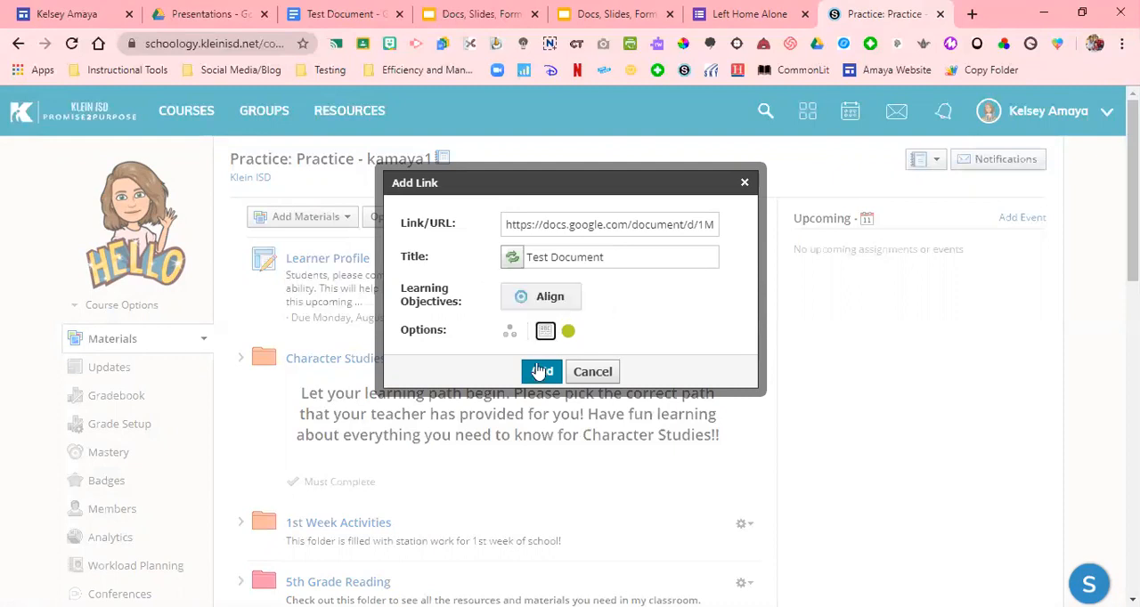
left_click(540, 371)
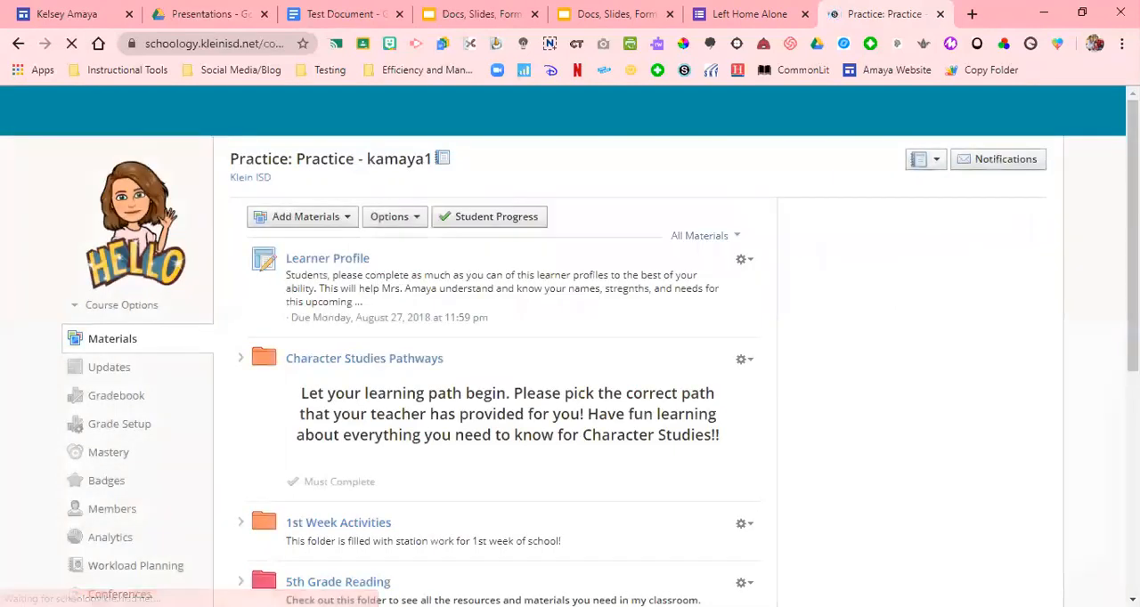
Check the Test Document link at the end of the course materials by opening it, and return to the course page
scroll(570, 347, "down", 8)
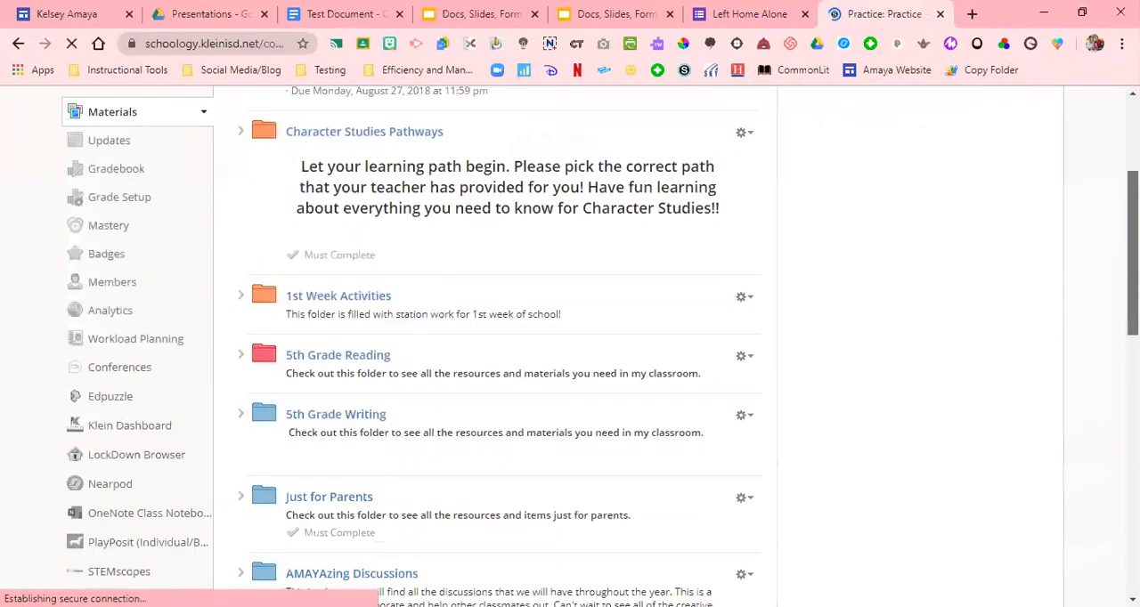
scroll(1112, 445, "down", 3)
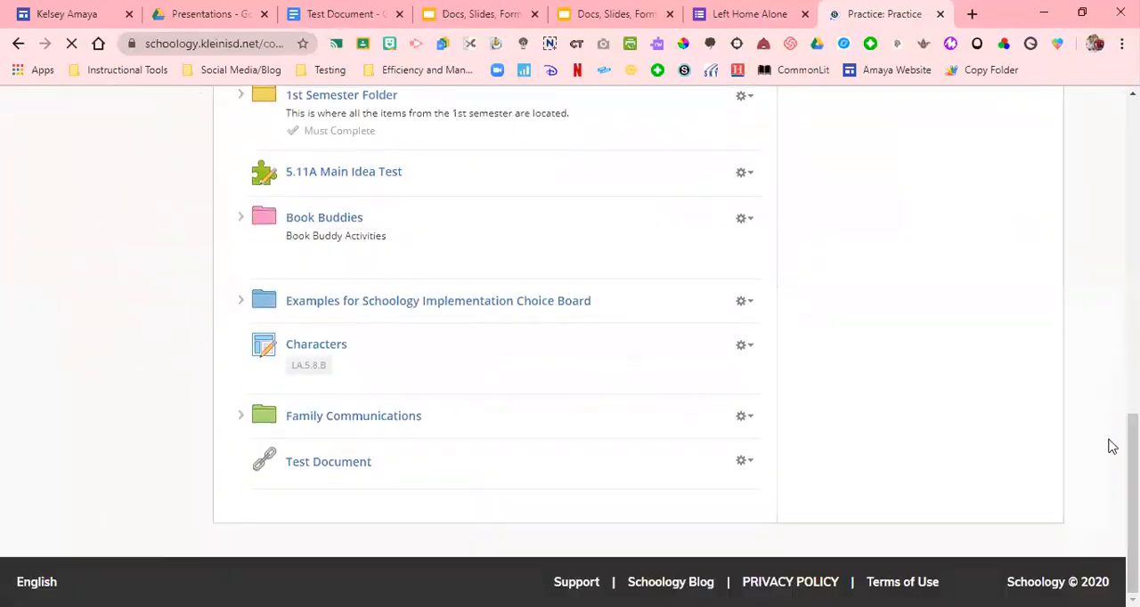
left_click(347, 467)
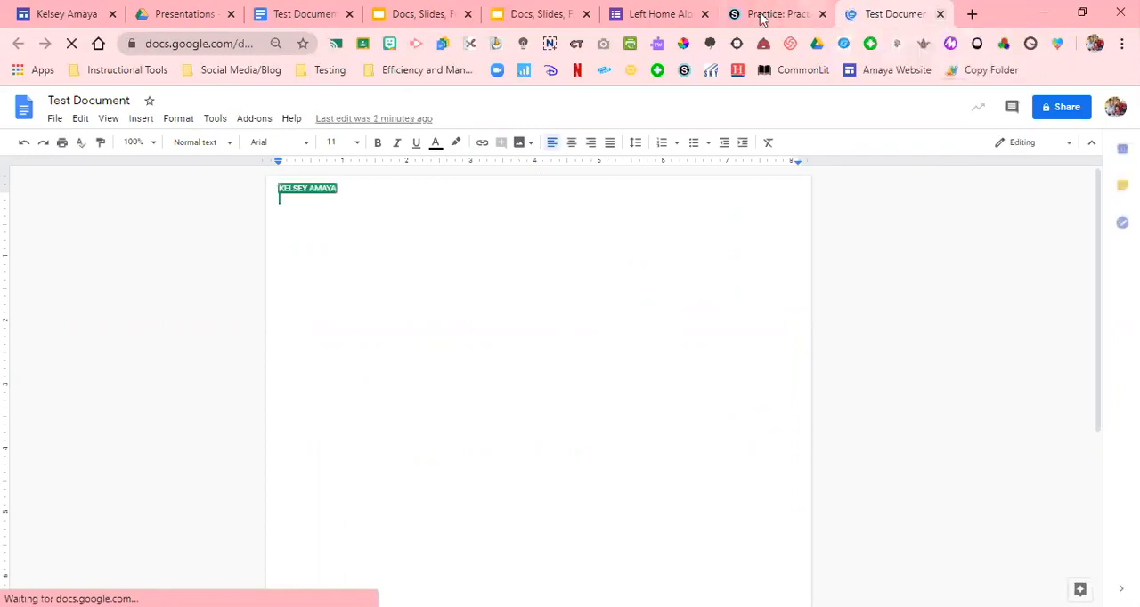
key("ctrl+w")
scroll(570, 356, "up", 10)
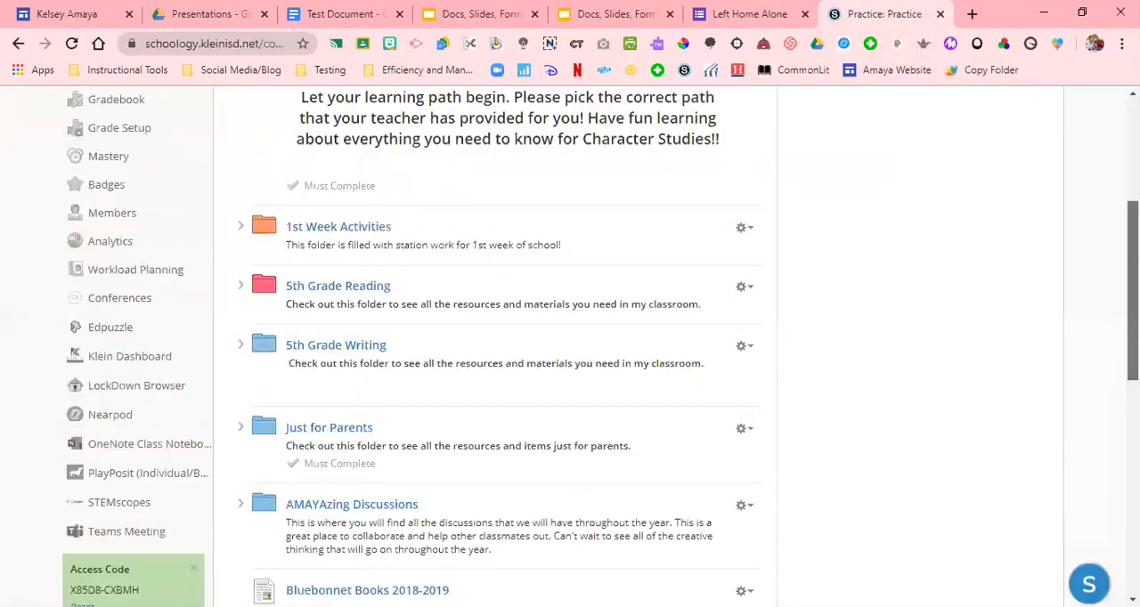
Switch to Test Document in Google Docs, close its sharing settings, and download the document as a PDF
left_click(323, 13)
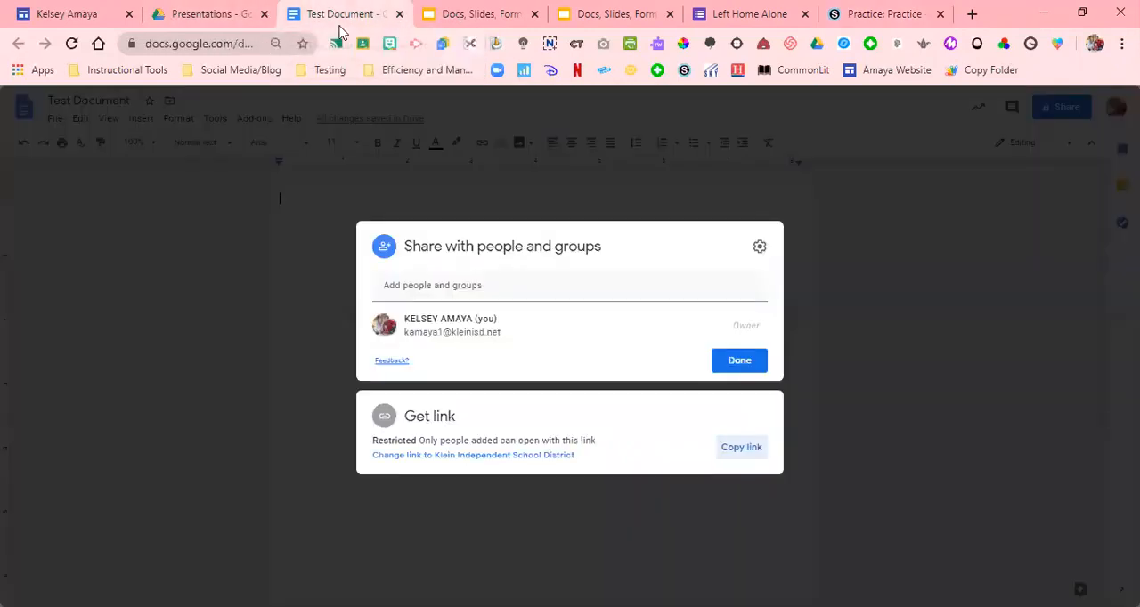
left_click(741, 362)
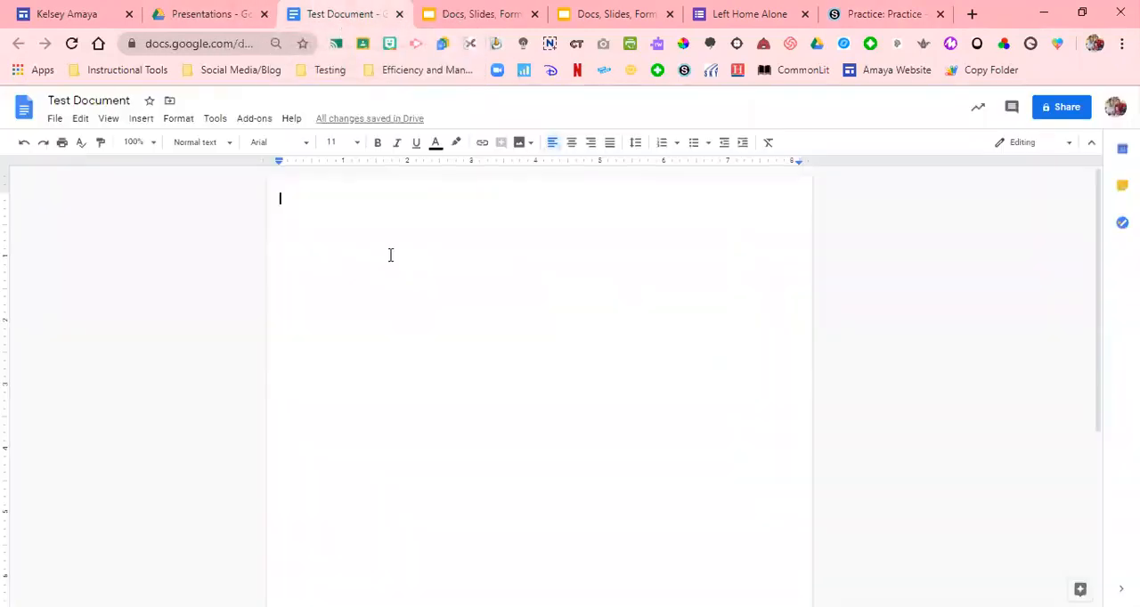
left_click(55, 119)
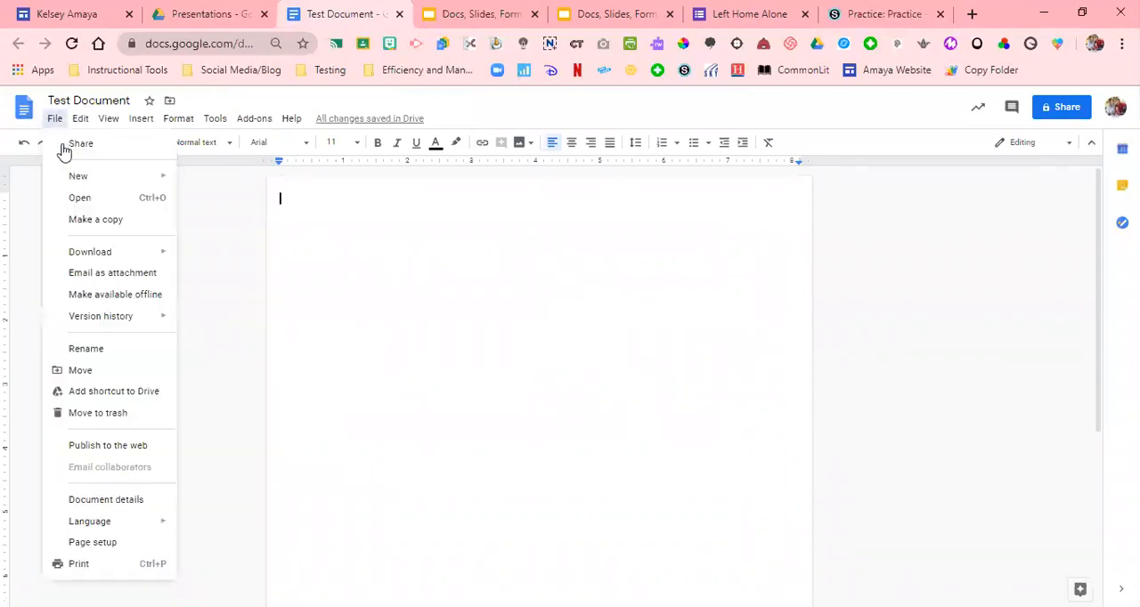
mouse_move(104, 254)
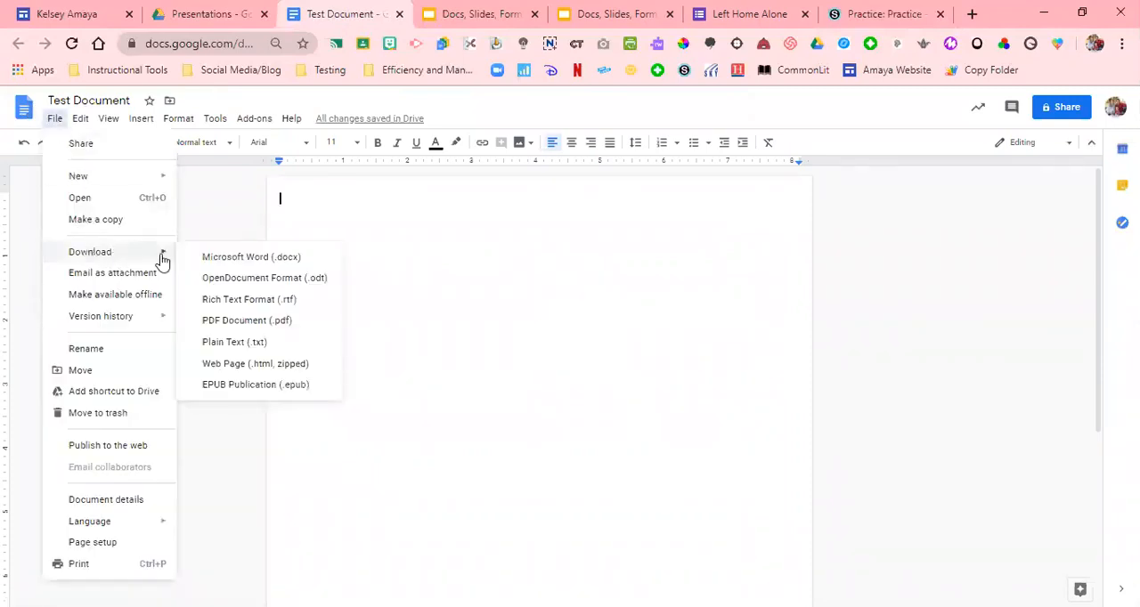
left_click(272, 322)
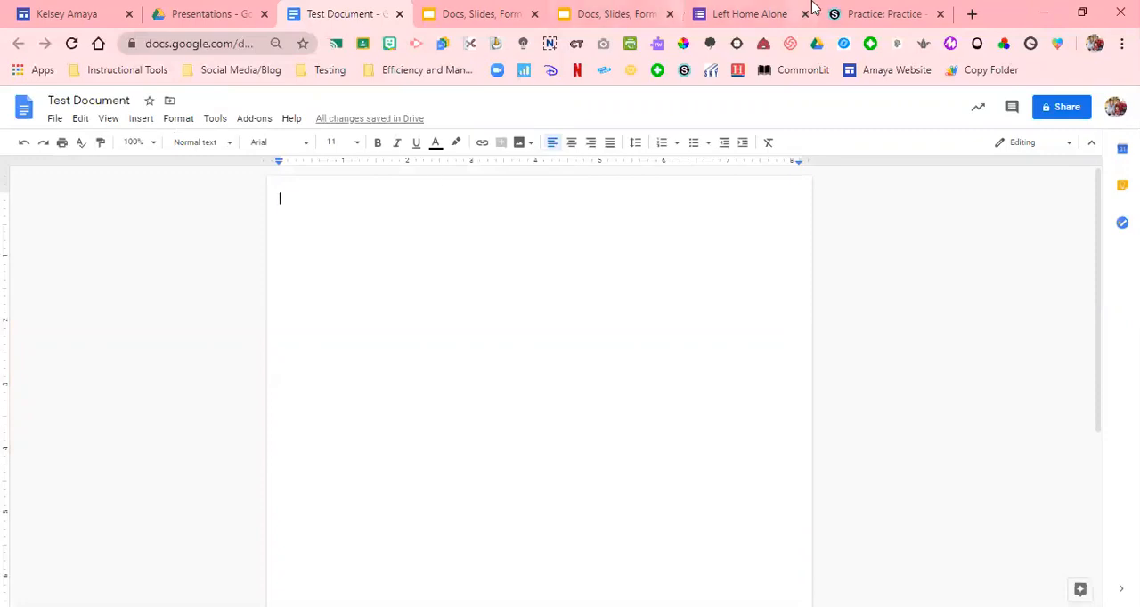
Add a file material to the Schoology practice course, attaching the Test Document PDF from the computer's Documents folder
left_click(877, 13)
left_click(327, 222)
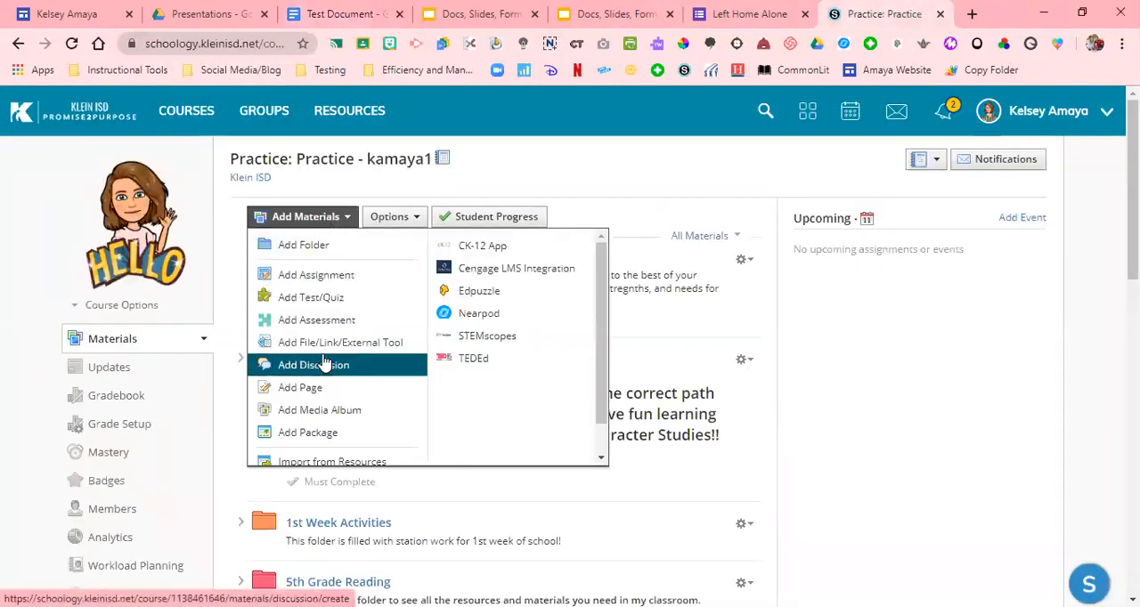
left_click(324, 348)
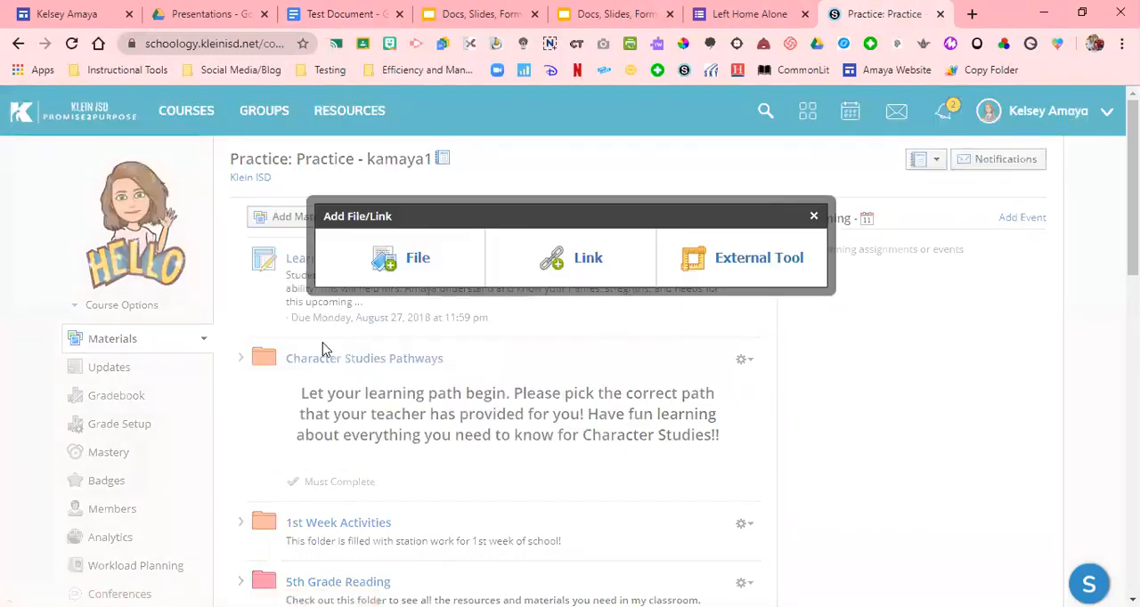
left_click(403, 258)
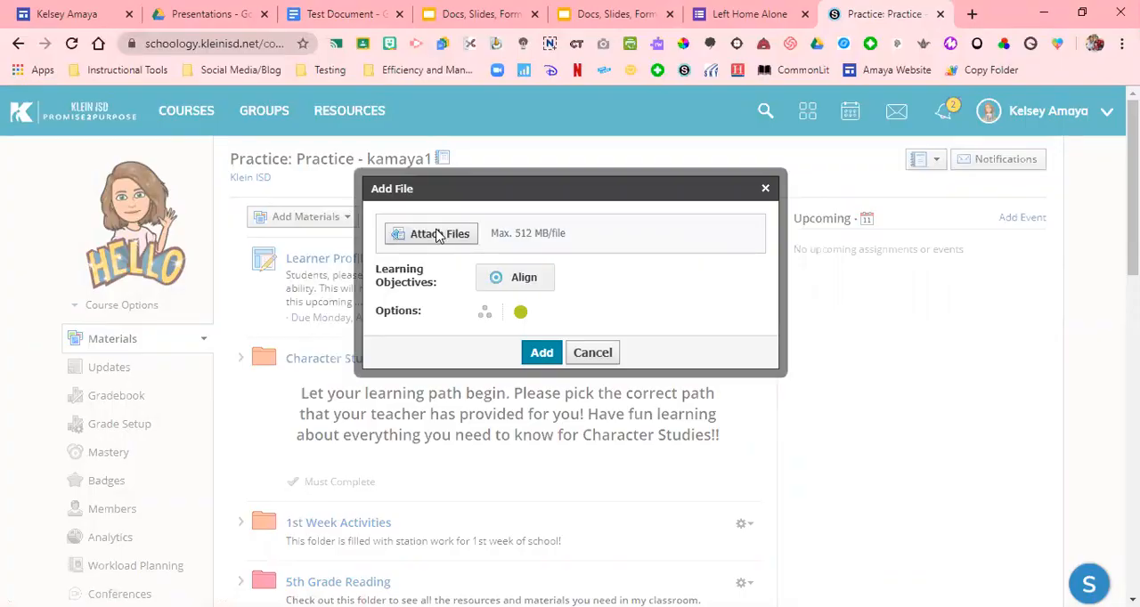
left_click(436, 233)
left_click(75, 160)
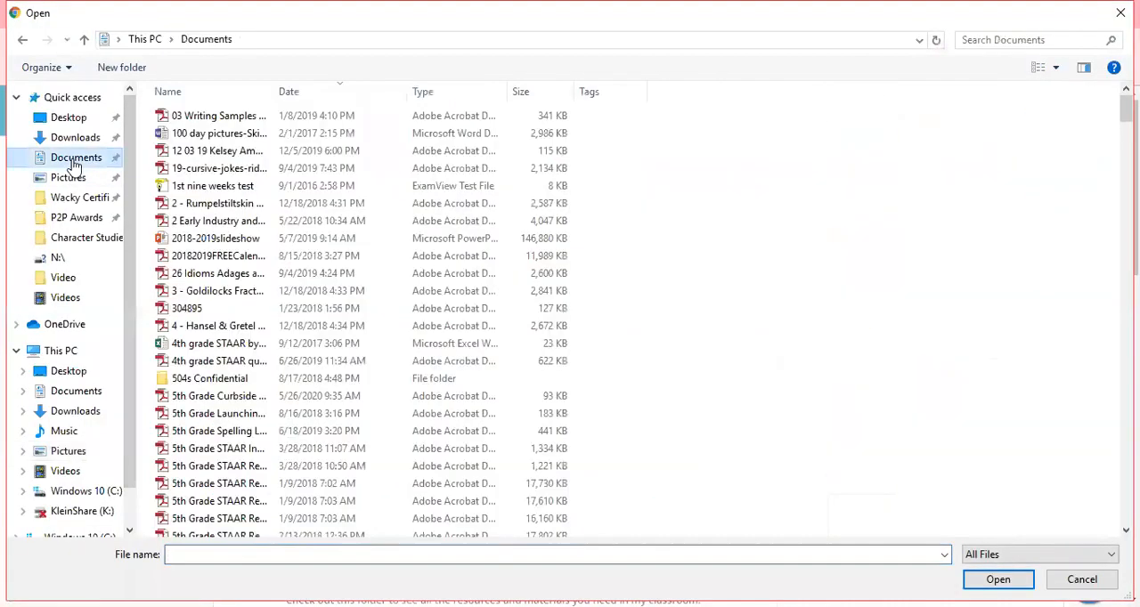
left_click(221, 346)
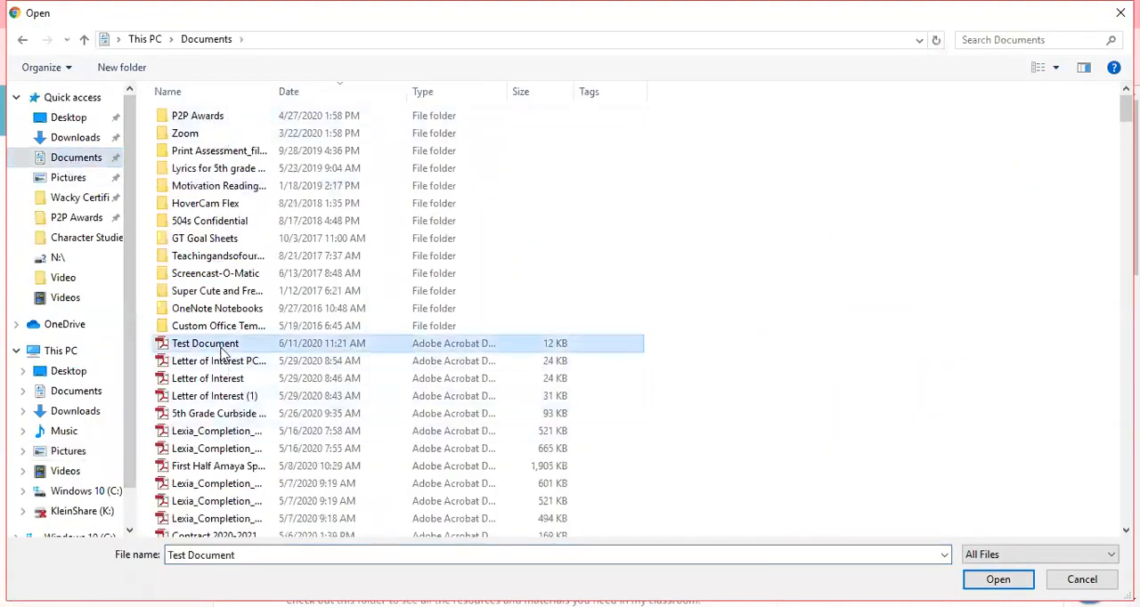
double_click(221, 352)
left_click(534, 380)
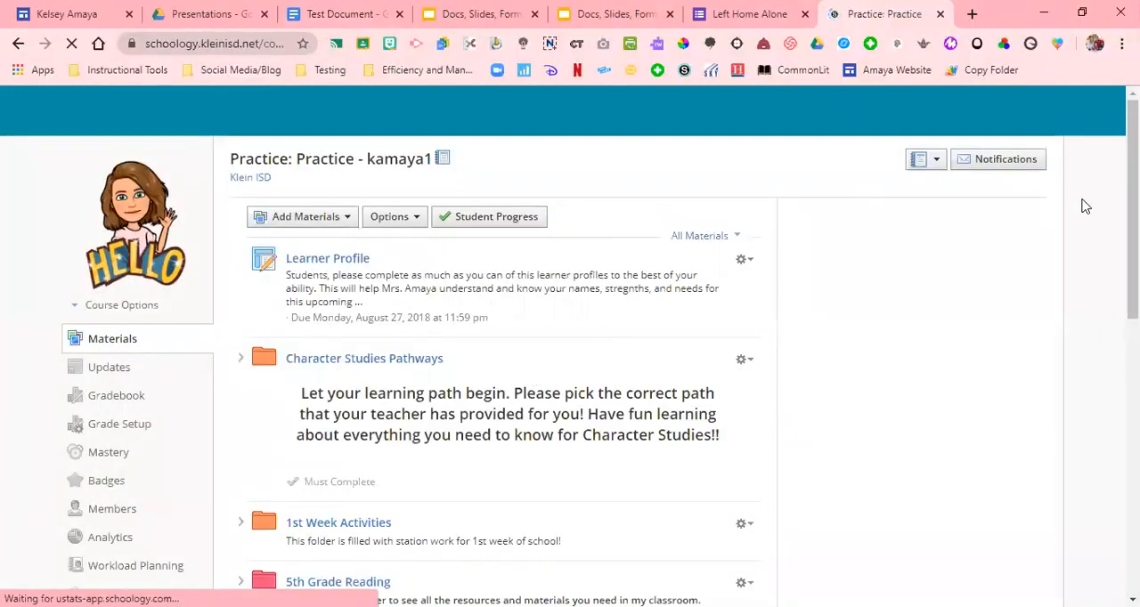
Open Test Document.pdf at the end of the course materials to check how it displays
left_click_drag(1132, 207, 1131, 536)
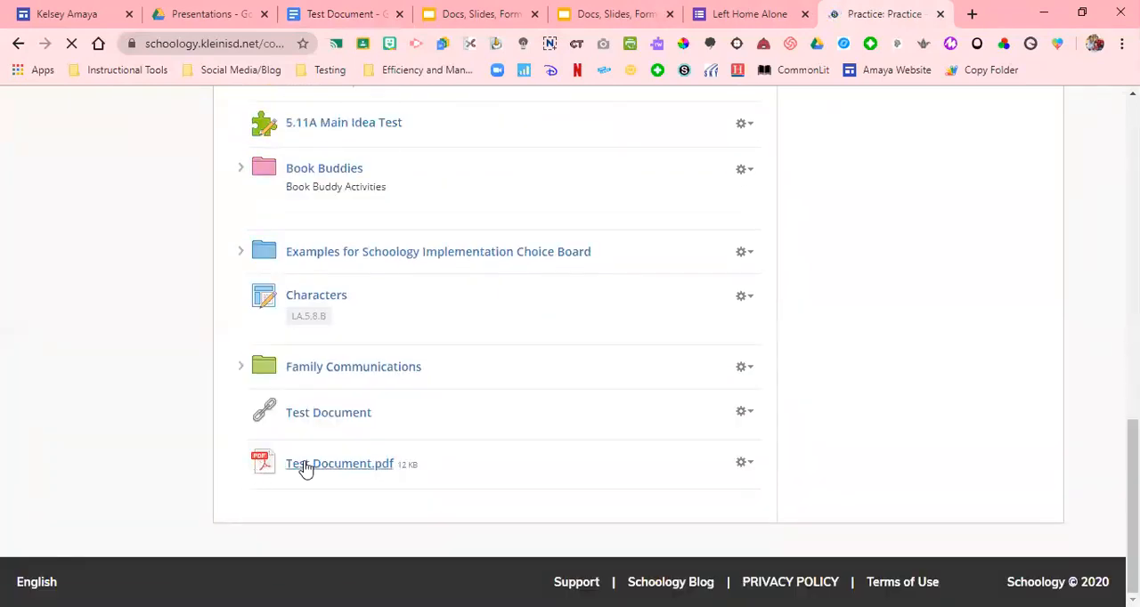
left_click(304, 468)
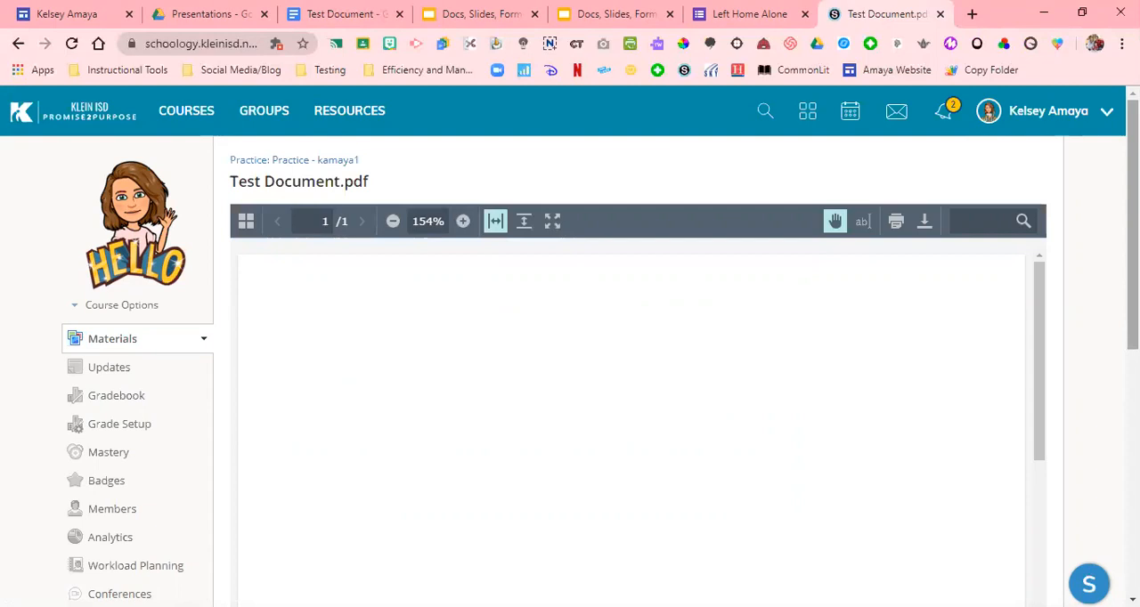
left_click(347, 13)
left_click(57, 122)
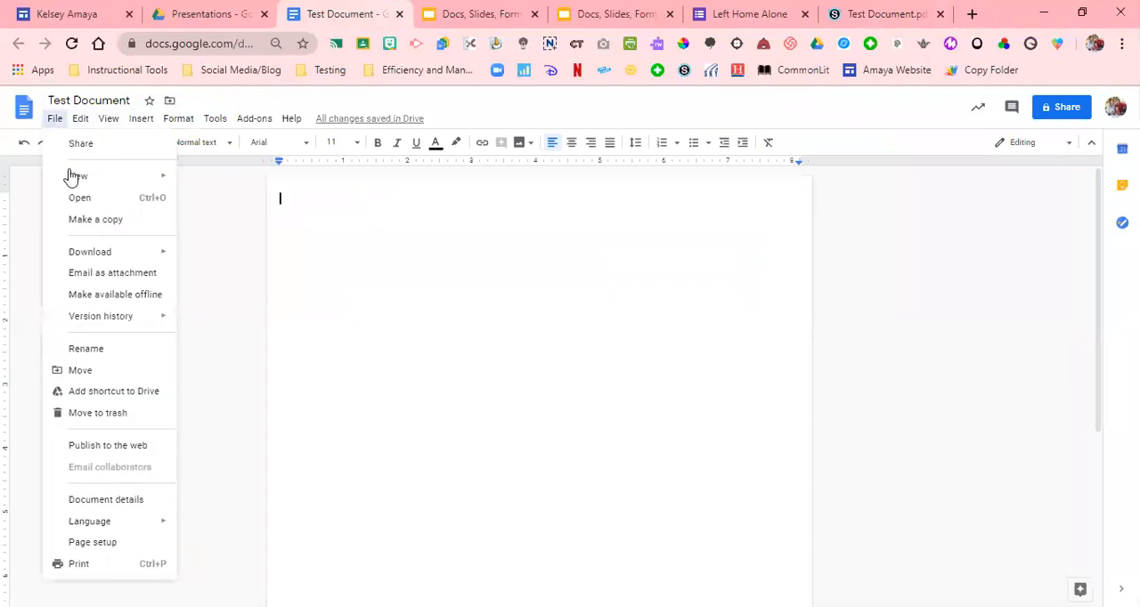
left_click(102, 449)
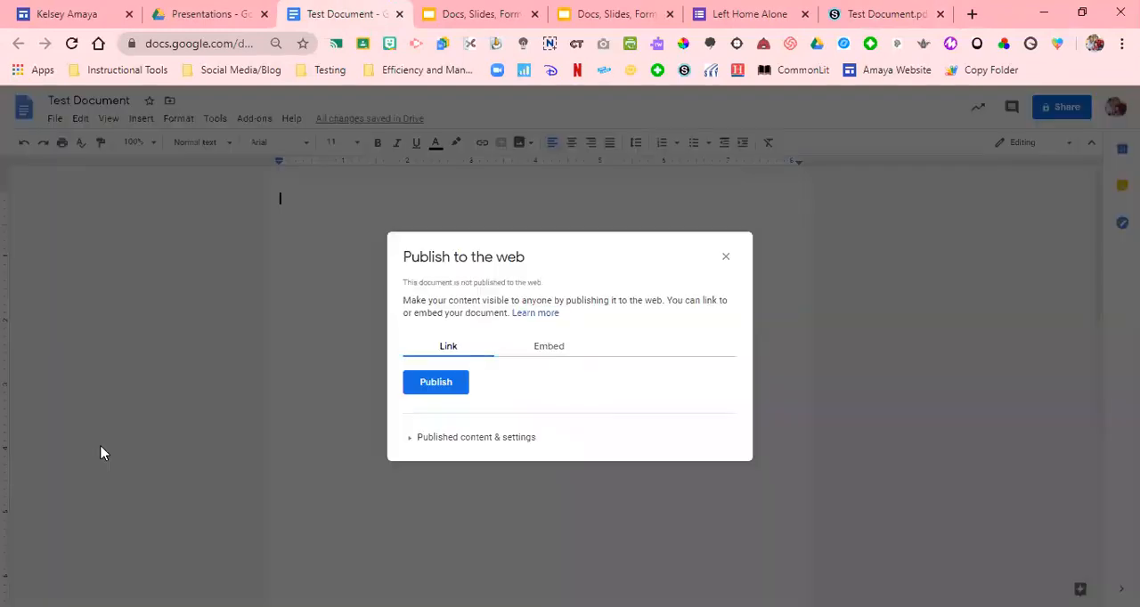
left_click(563, 349)
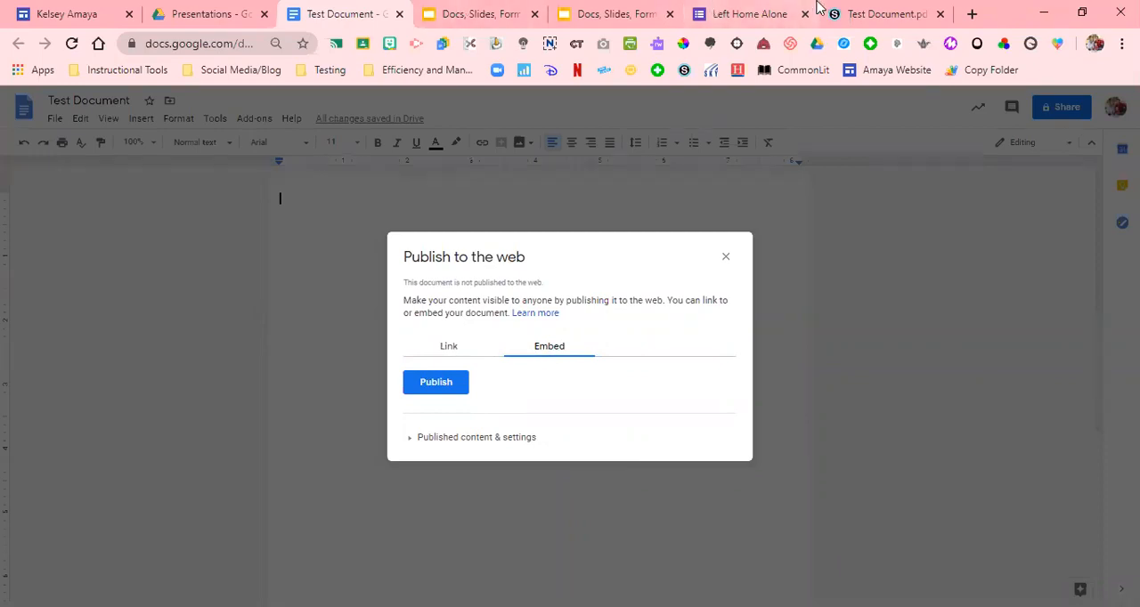
left_click(861, 9)
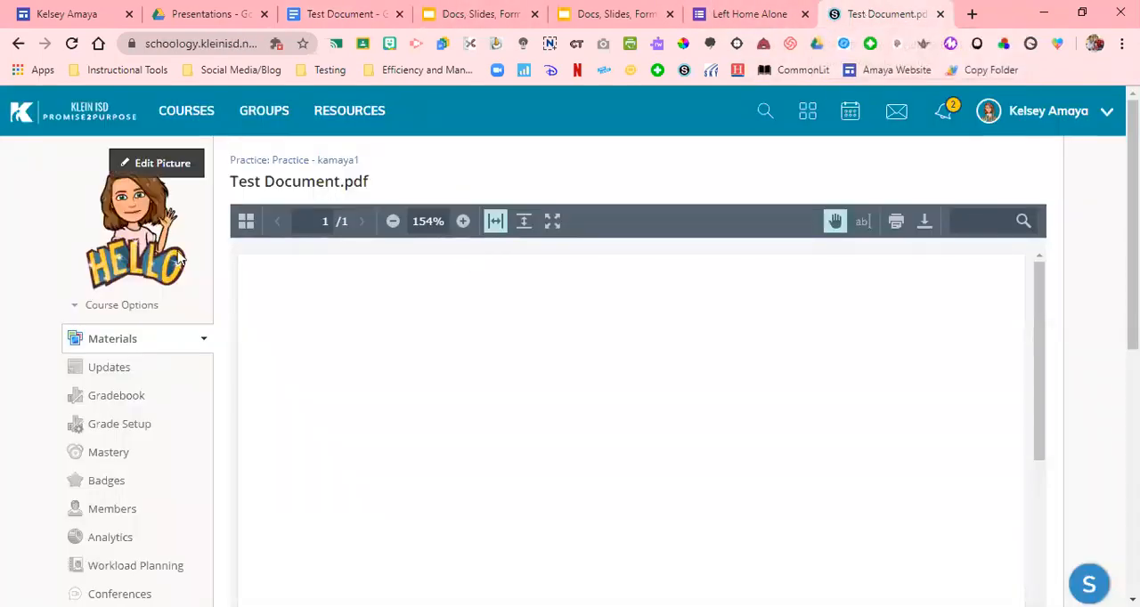
From the course materials, start a new page titled Test Document and switch its content editor to HTML
left_click(132, 339)
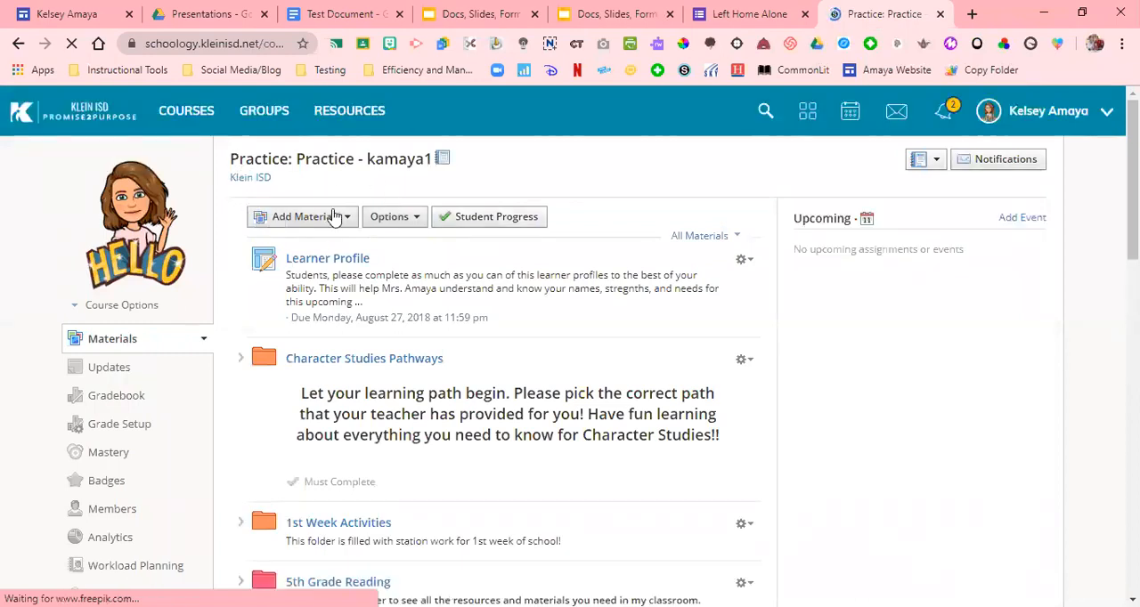
left_click(331, 218)
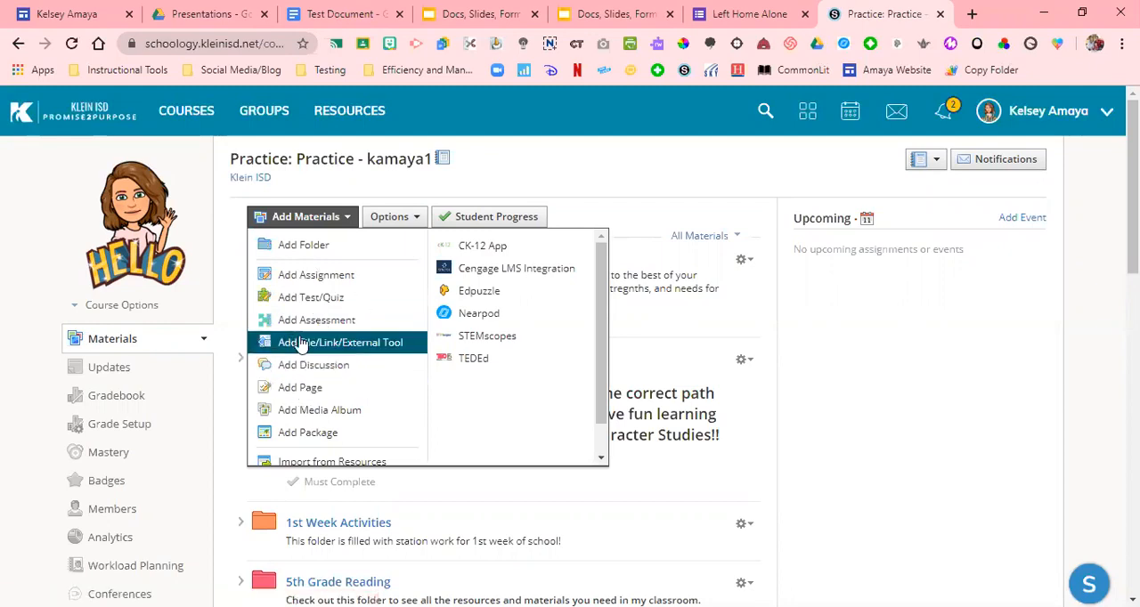
left_click(307, 389)
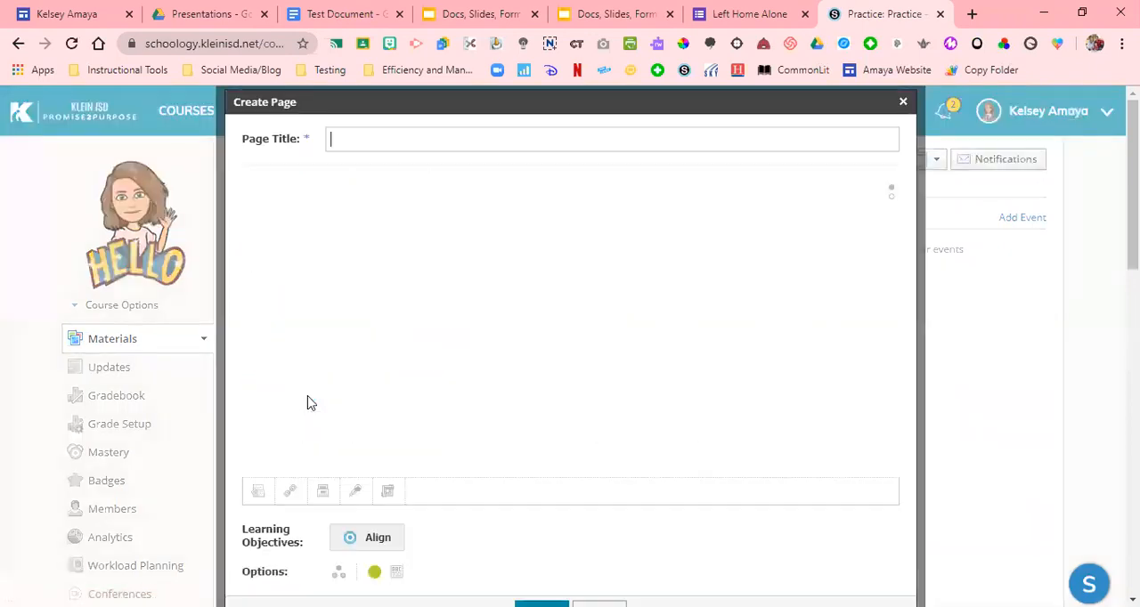
left_click(831, 143)
type("Test Document")
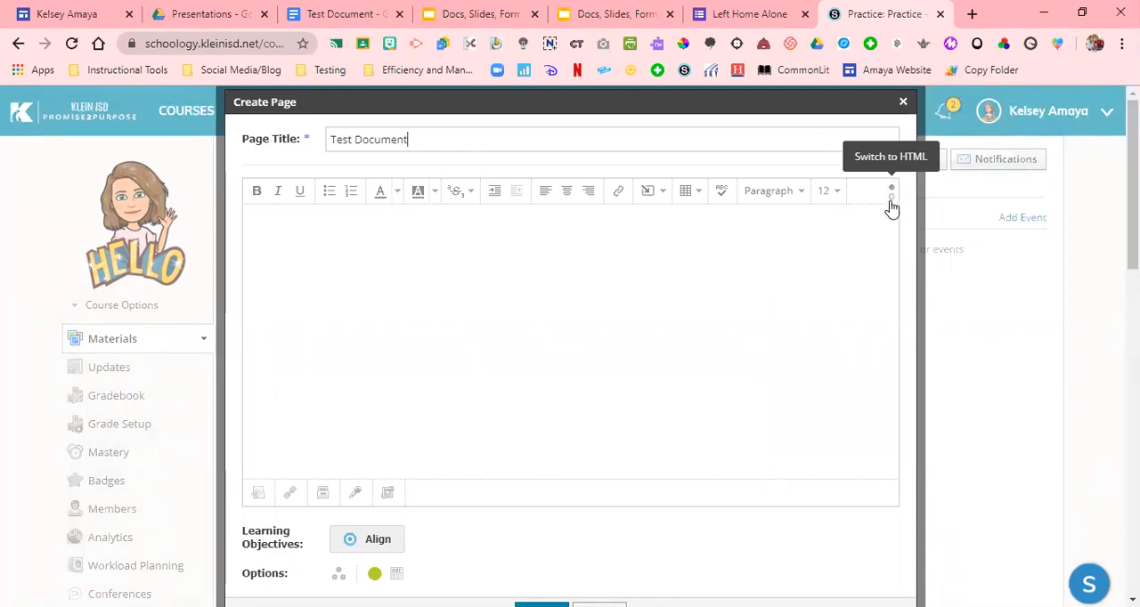
left_click(890, 205)
left_click(890, 203)
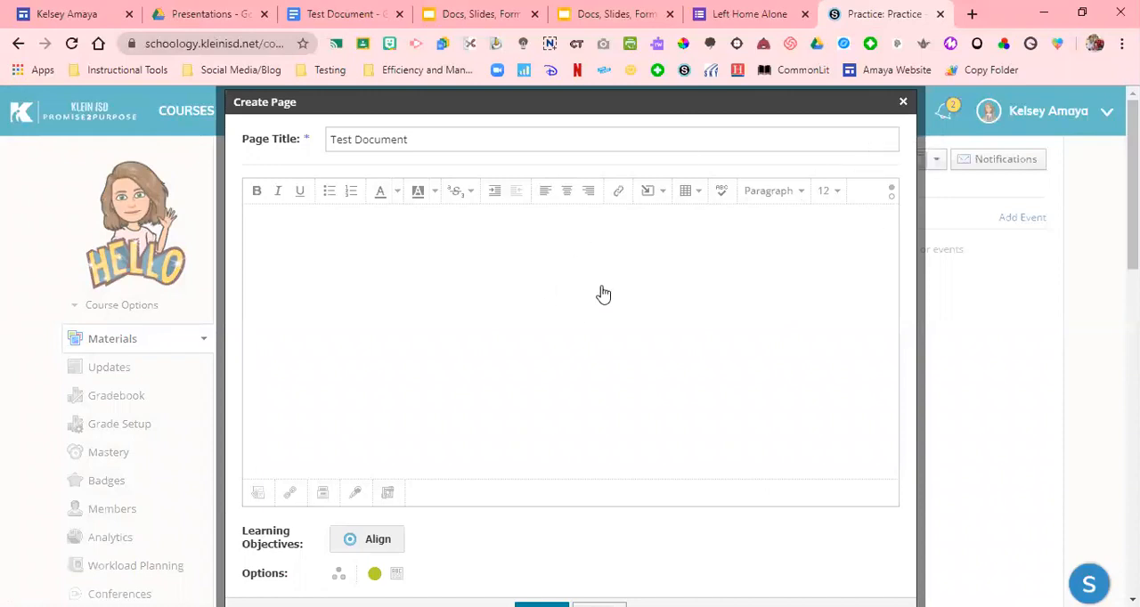
left_click(893, 203)
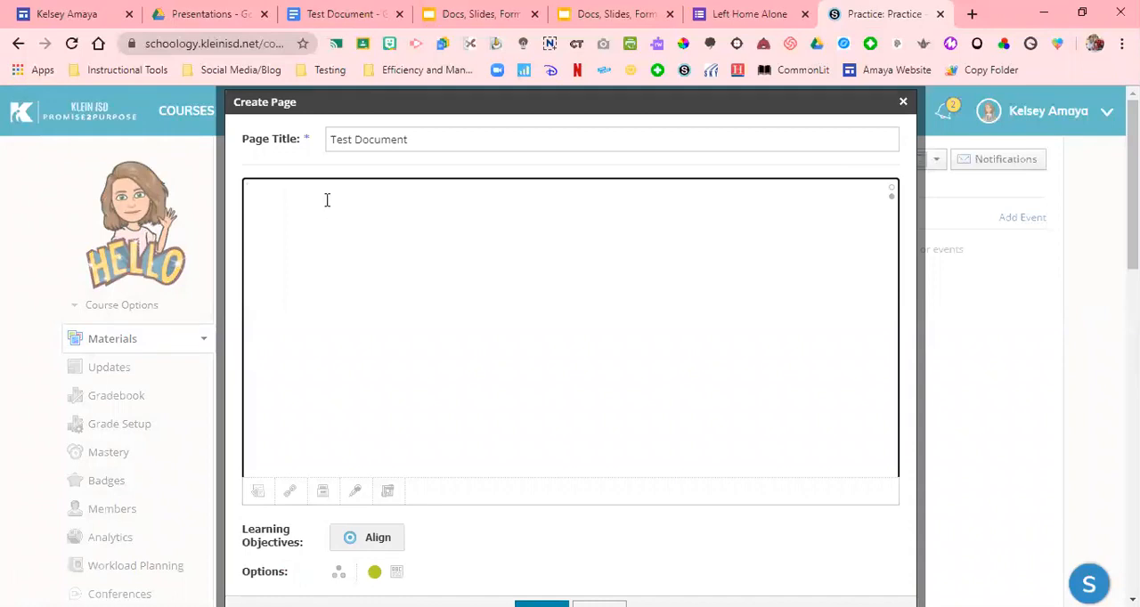
Publish Test Document to the web from Google Docs with the Embed option and copy its embed code
left_click(350, 15)
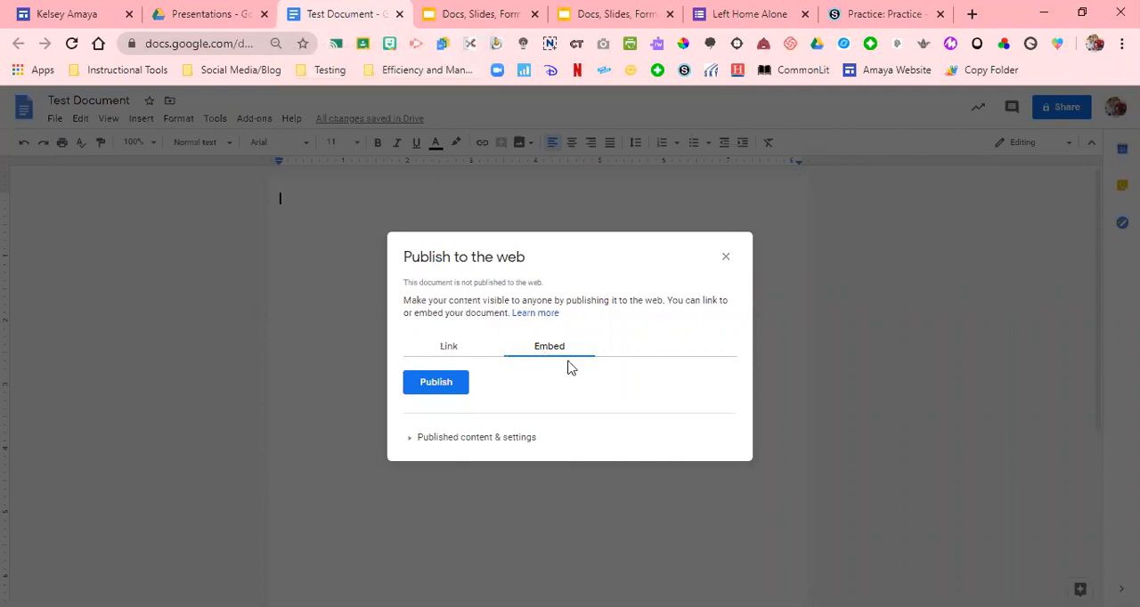
left_click(726, 257)
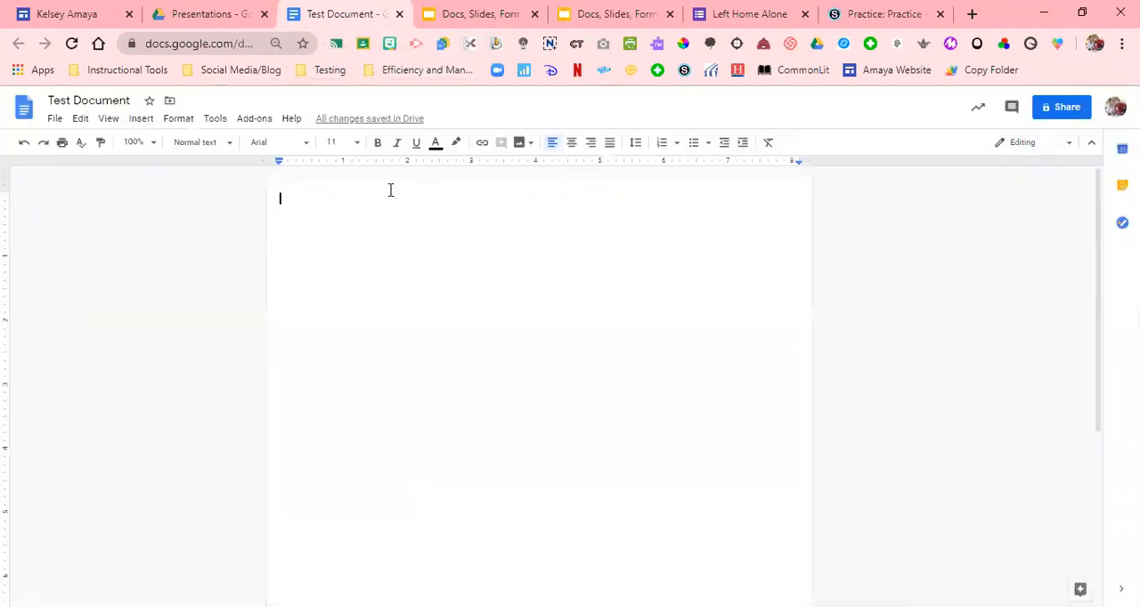
left_click(55, 120)
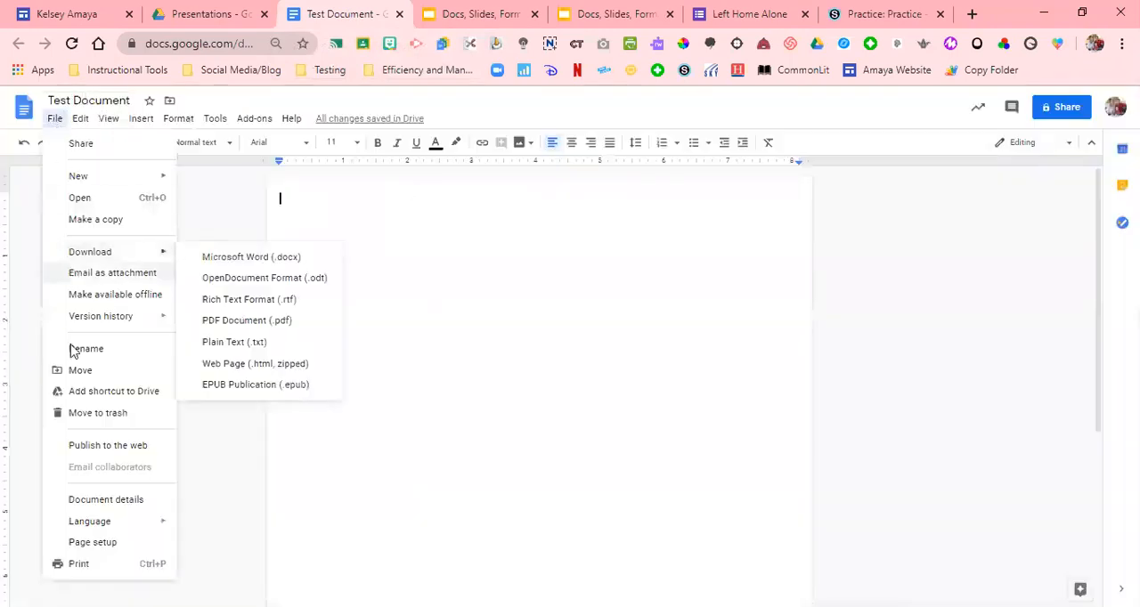
left_click(87, 454)
left_click(548, 349)
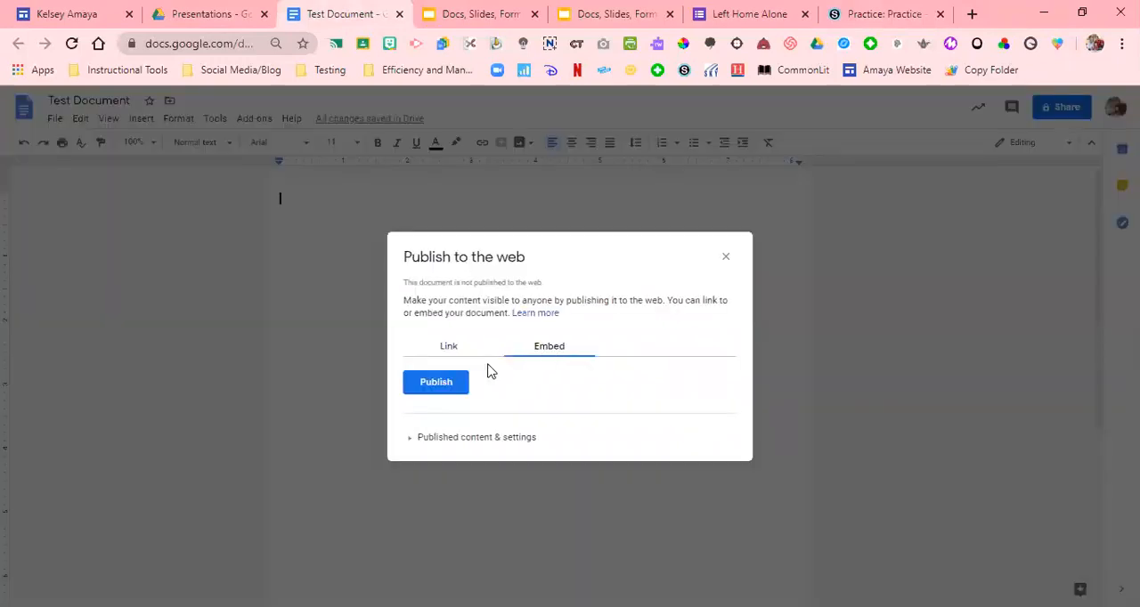
left_click(445, 393)
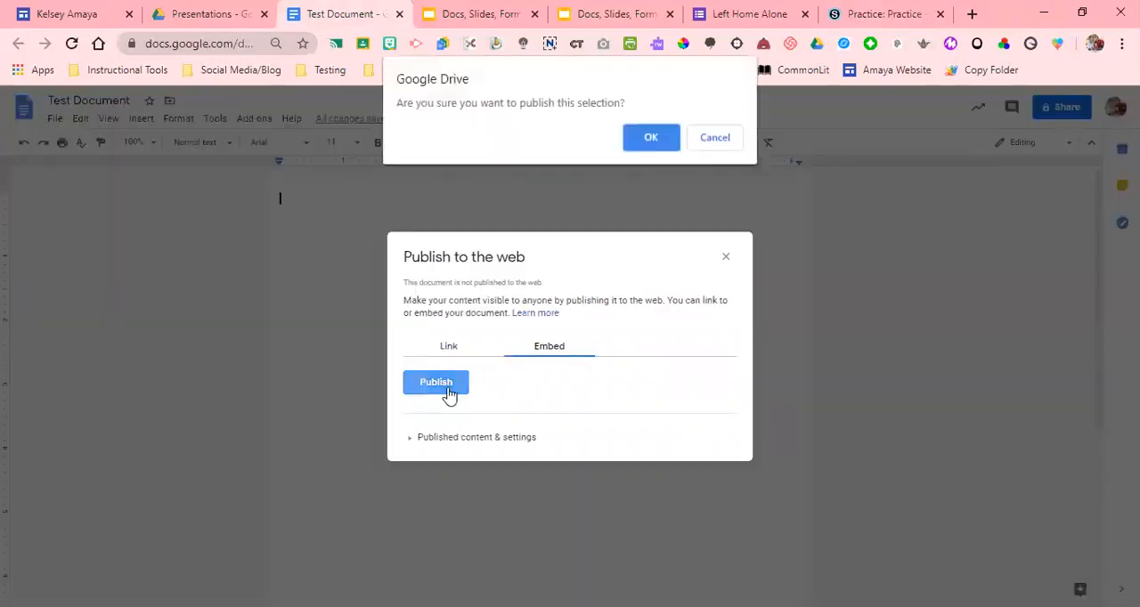
left_click(656, 145)
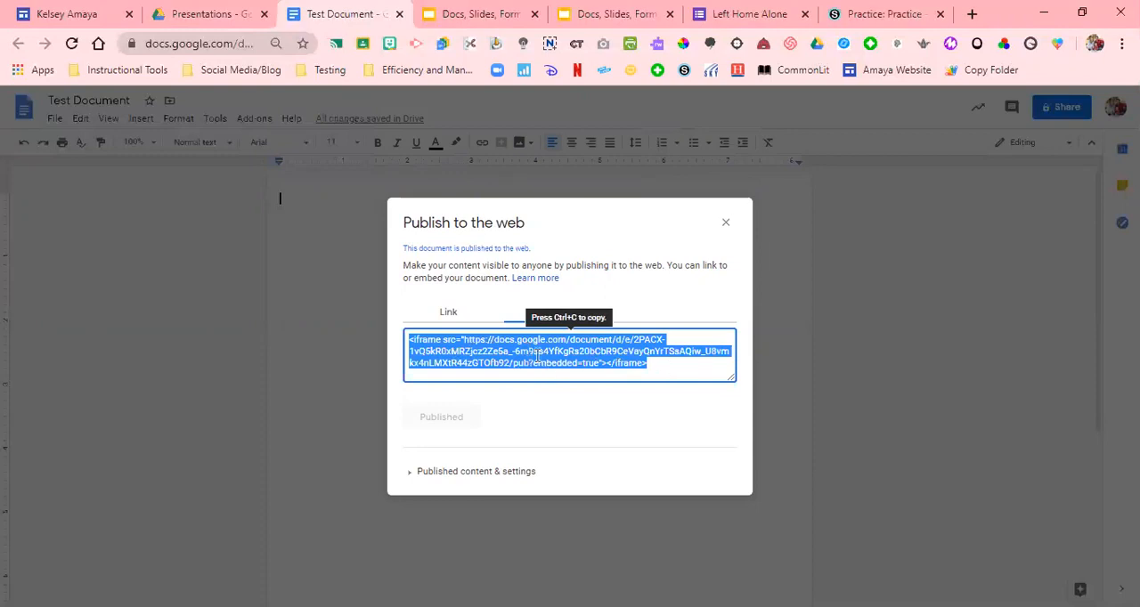
key("ctrl+c")
Paste the iframe embed code into the Schoology page's HTML content and create the page
left_click(864, 13)
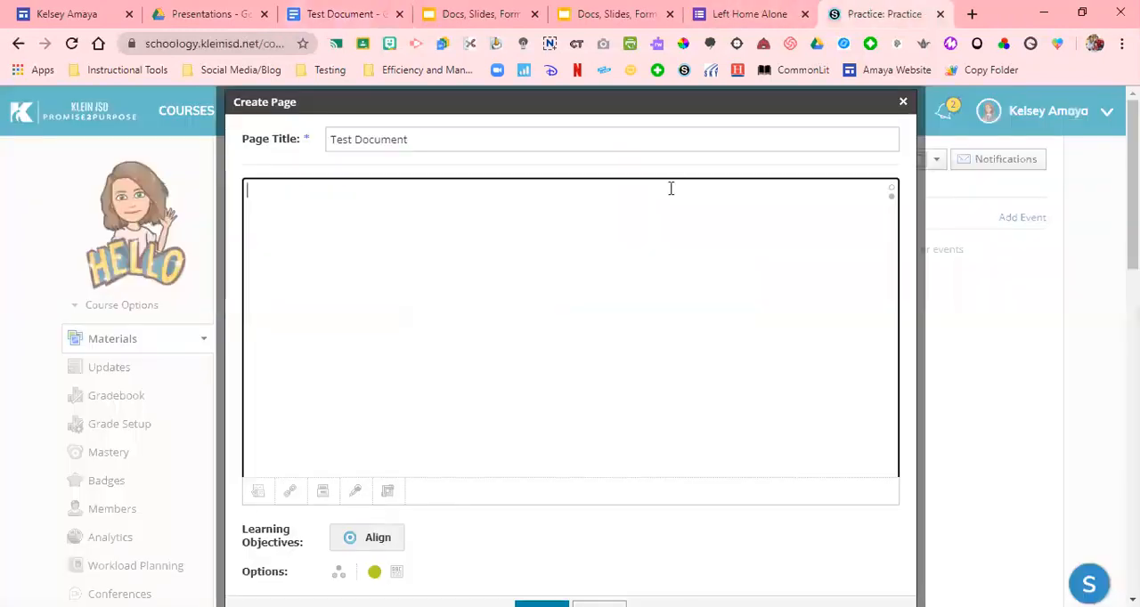
key("ctrl+v")
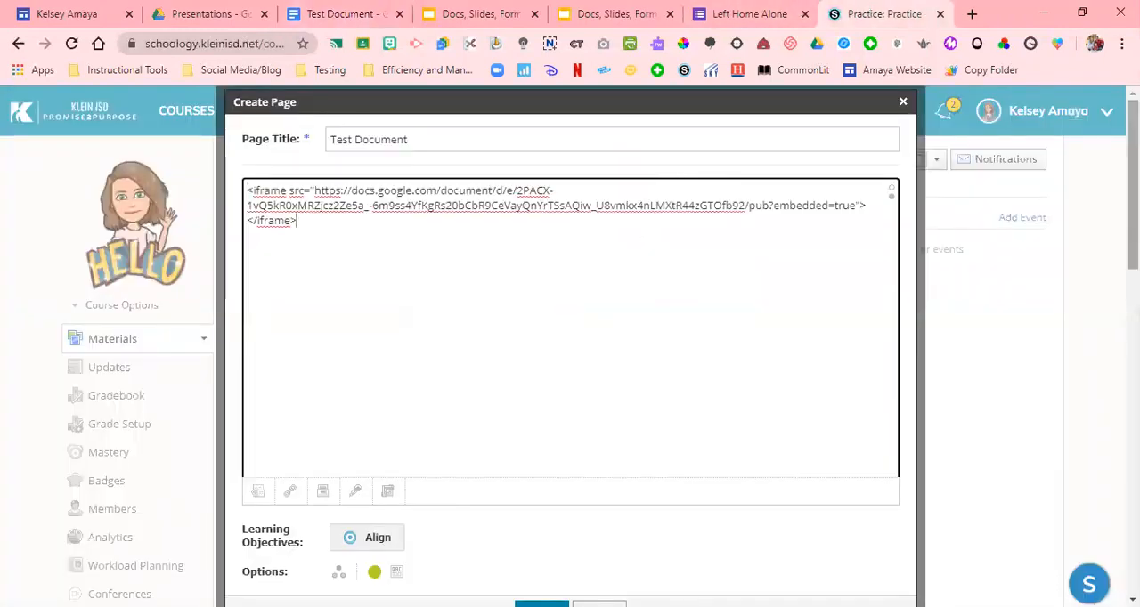
scroll(674, 421, "down", 2)
left_click(542, 474)
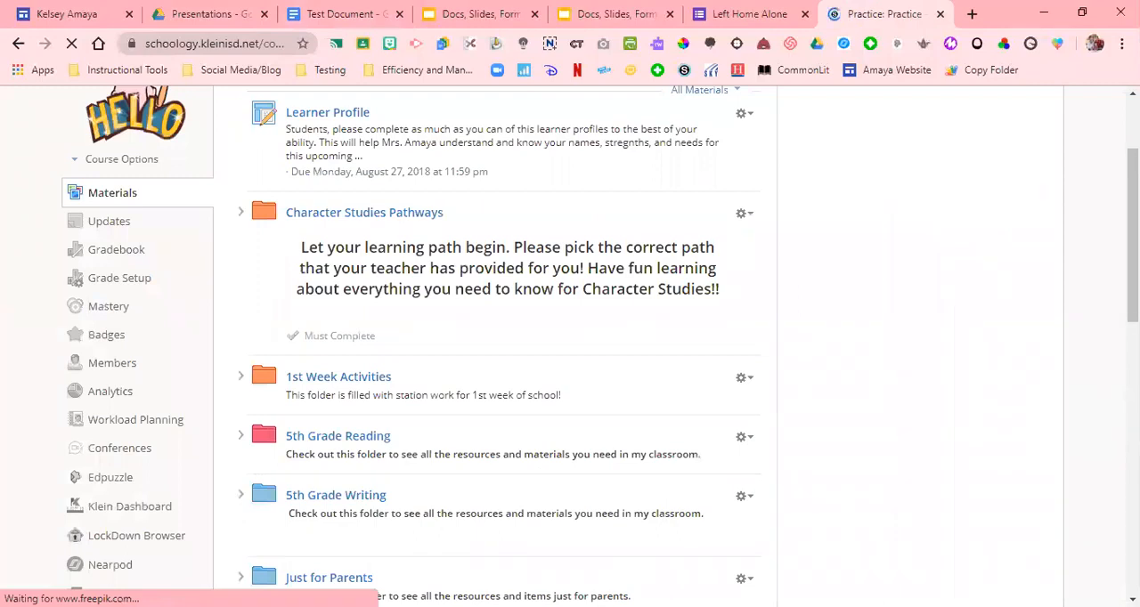
Check the embedded Test Document page at the end of the course materials, and return to the document in Google Docs
scroll(1089, 407, "down", 10)
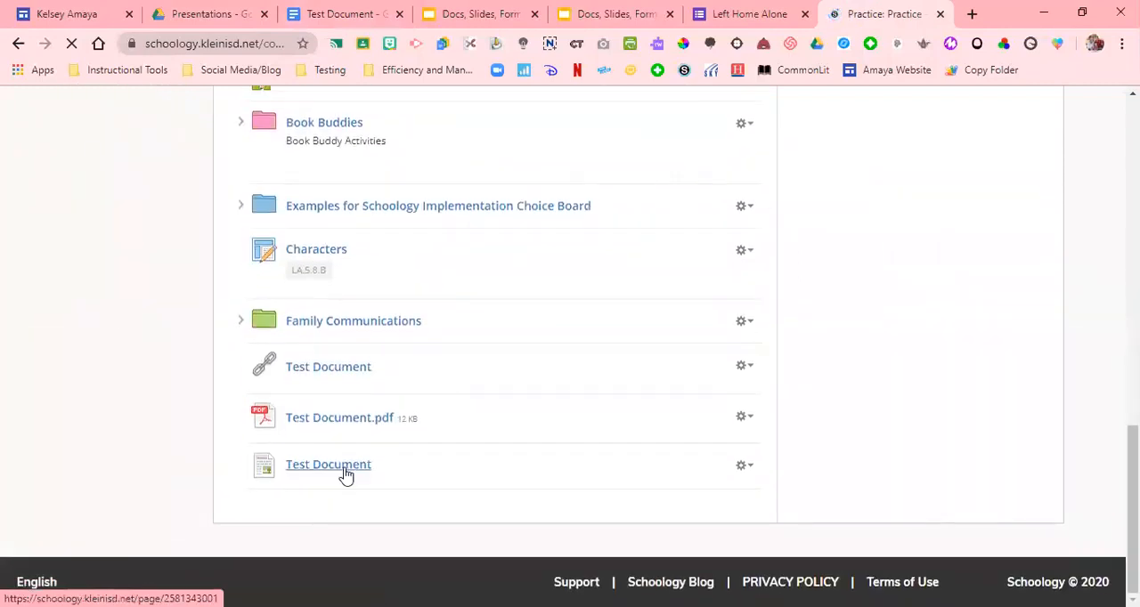
left_click(346, 476)
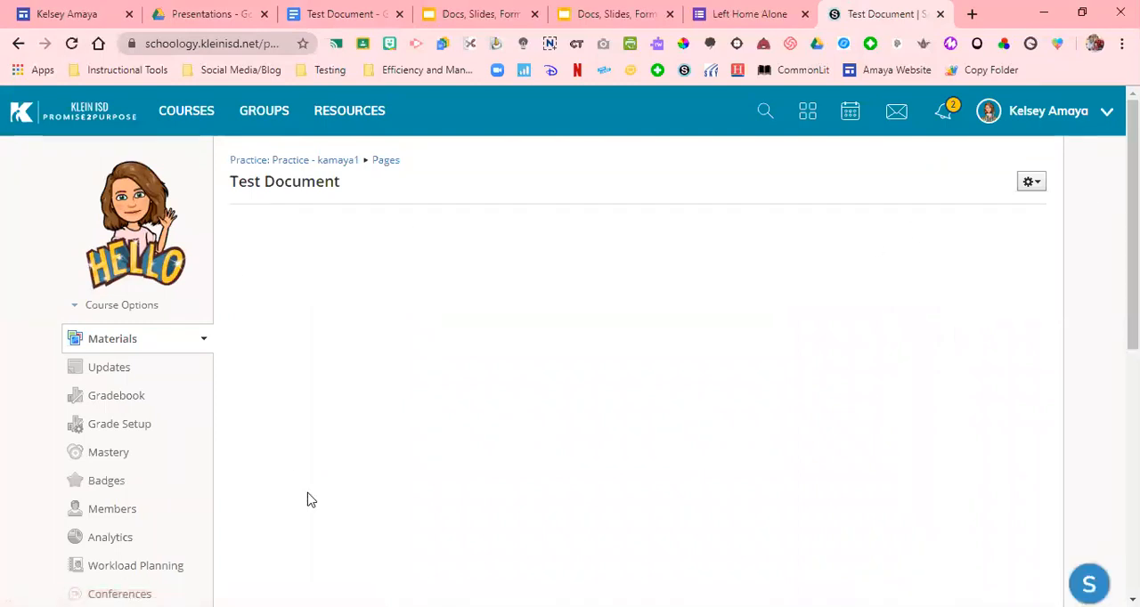
left_click(343, 11)
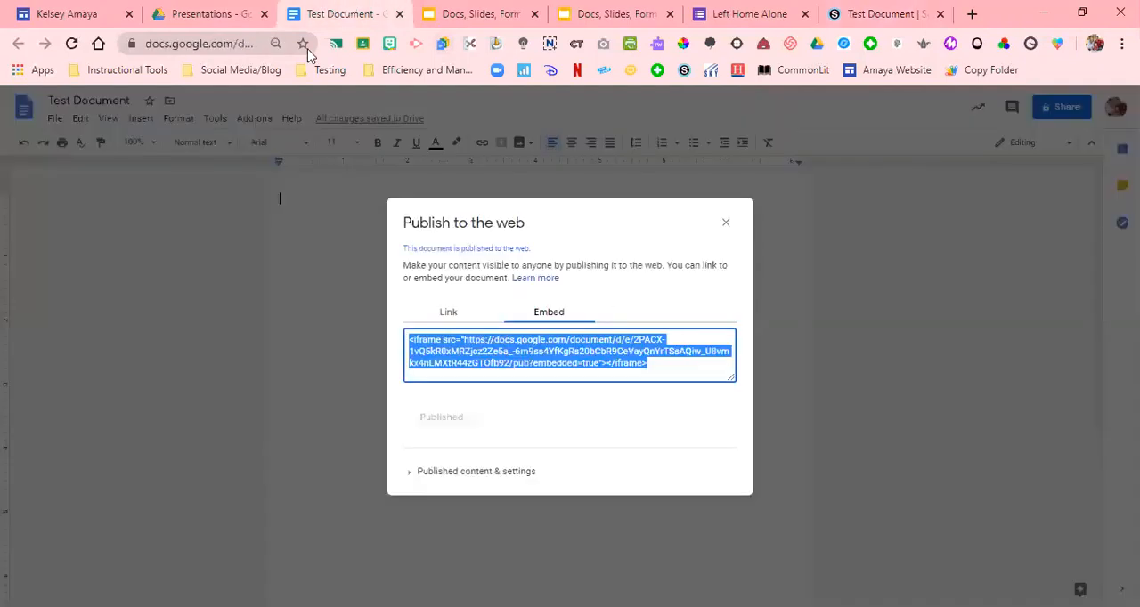
Leave the web publishing dialog and write "Hey everyone!" as the first line of Test Document
left_click(726, 222)
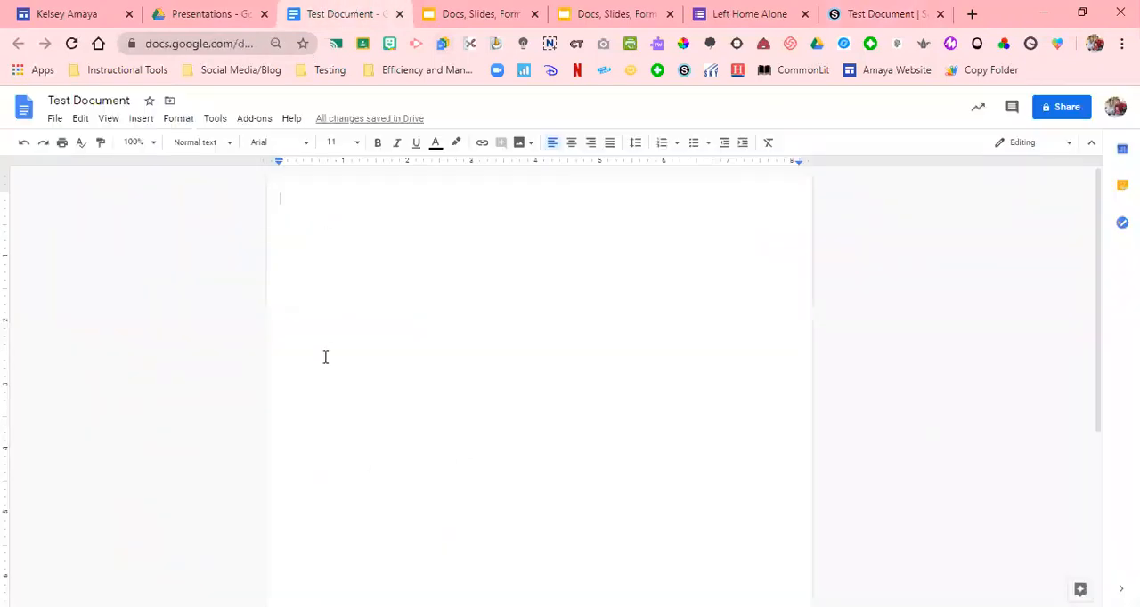
type("Hey every")
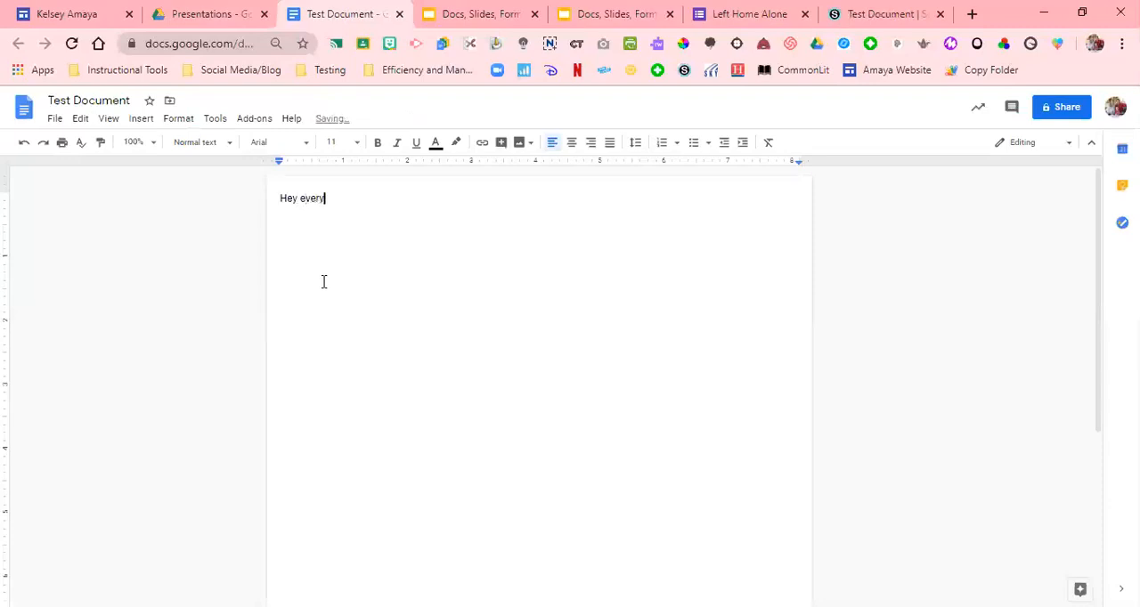
type("one!")
key("Return")
Search the web for "Fun" images and insert the yellow smiley F.U.N picture below the greeting
left_click(144, 120)
mouse_move(156, 143)
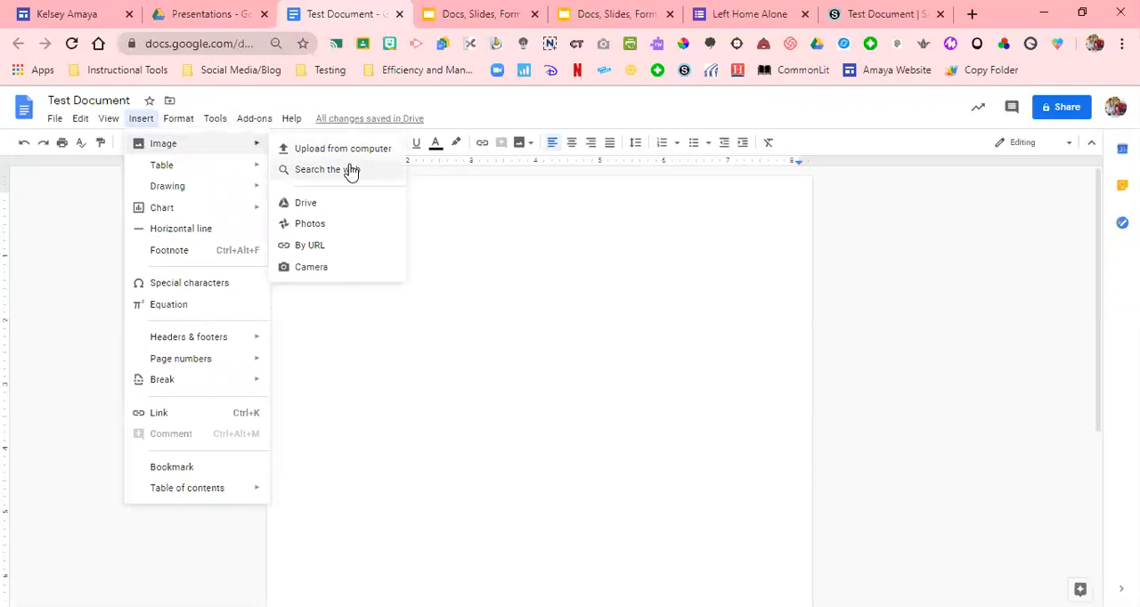
left_click(348, 170)
left_click(958, 142)
type("Fun")
key("Return")
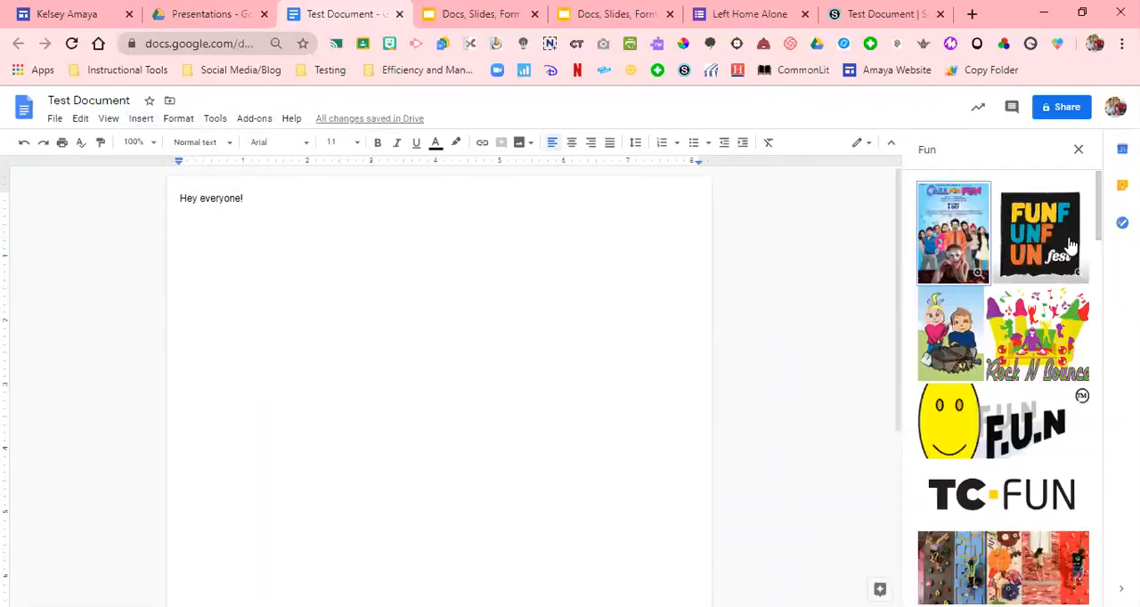
left_click(1032, 418)
left_click(1067, 589)
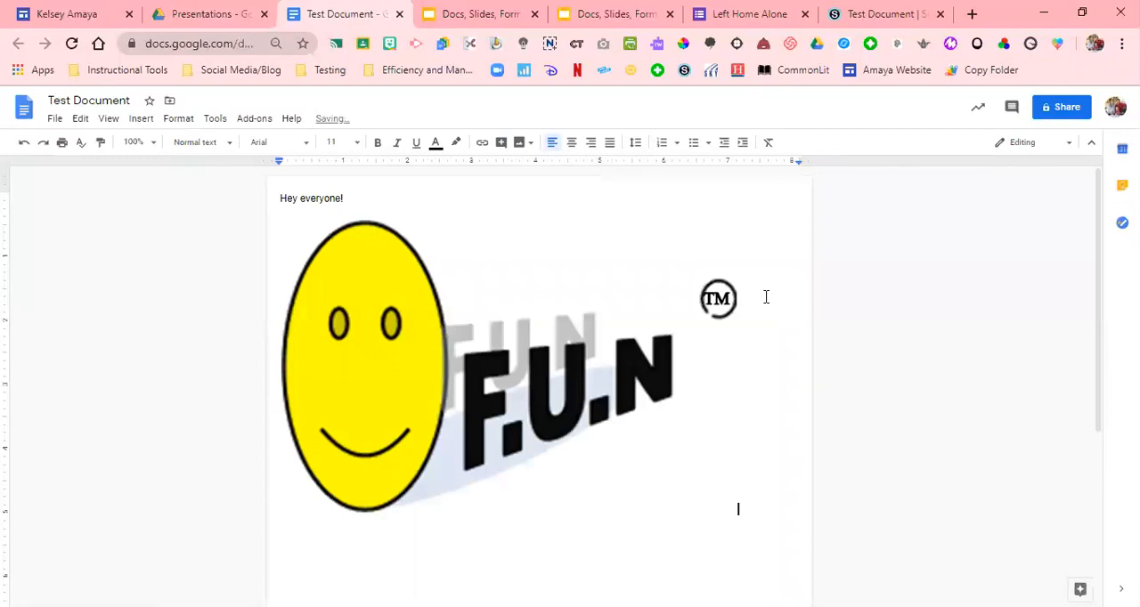
Switch to Schoology, open the Test Document page for editing and delete its embedded frame
left_click(846, 11)
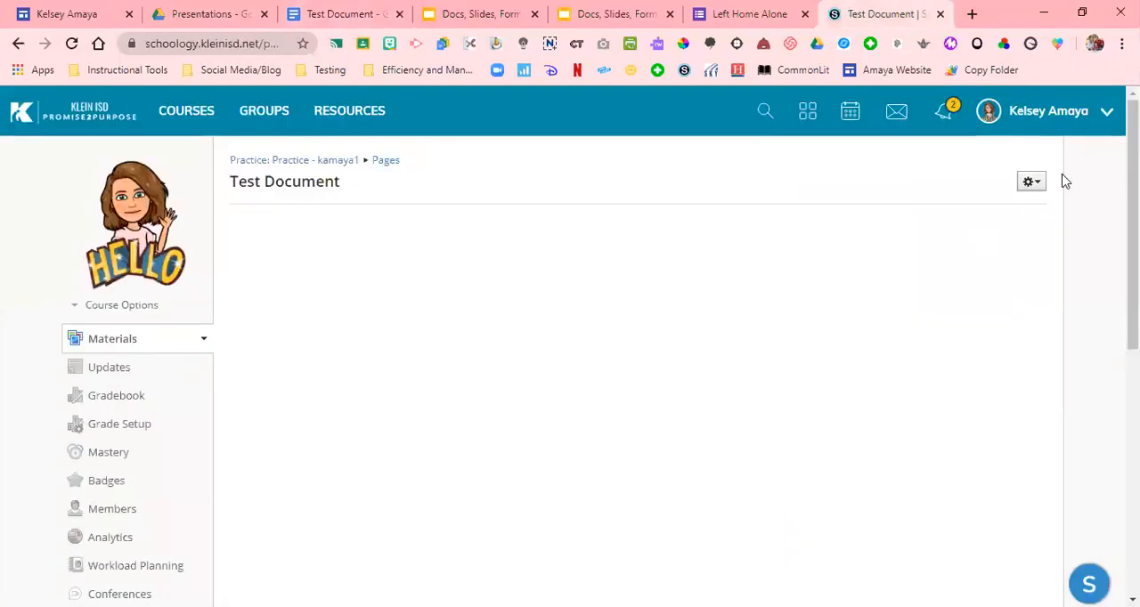
left_click(1030, 182)
left_click(1017, 209)
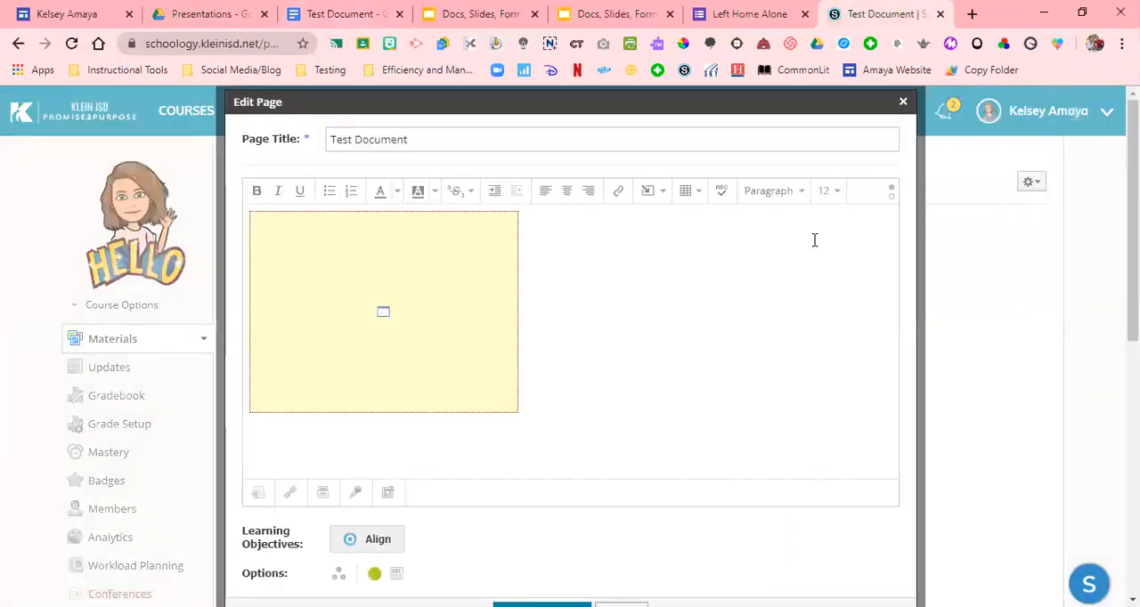
left_click(416, 313)
key("Delete")
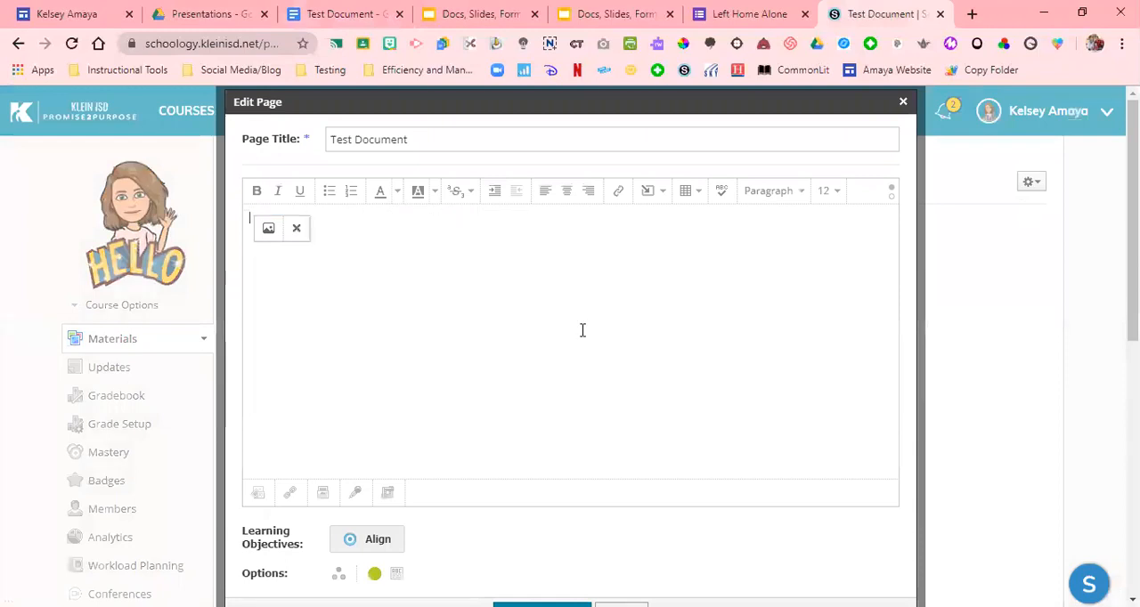
Paste the iframe embed code into the page's HTML content again and save the changes
left_click(890, 196)
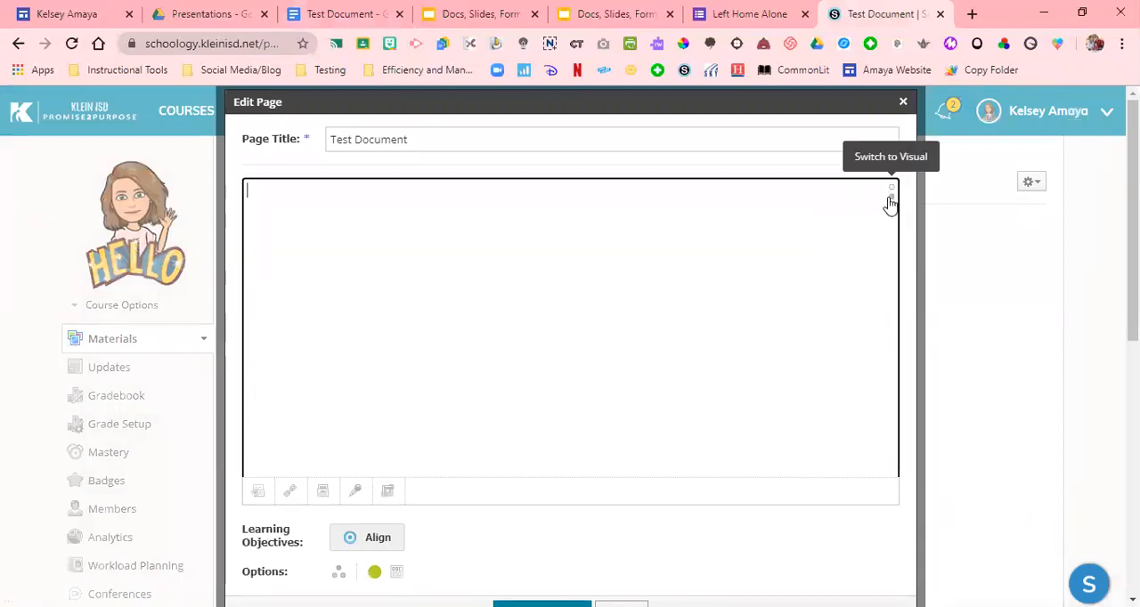
key("ctrl+v")
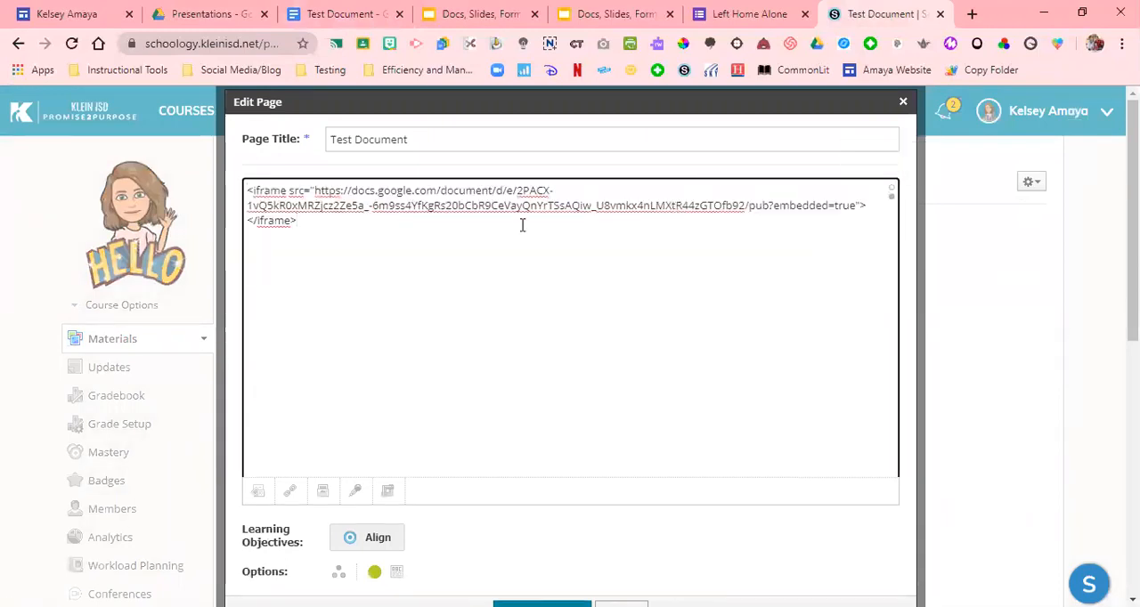
scroll(967, 341, "down", 2)
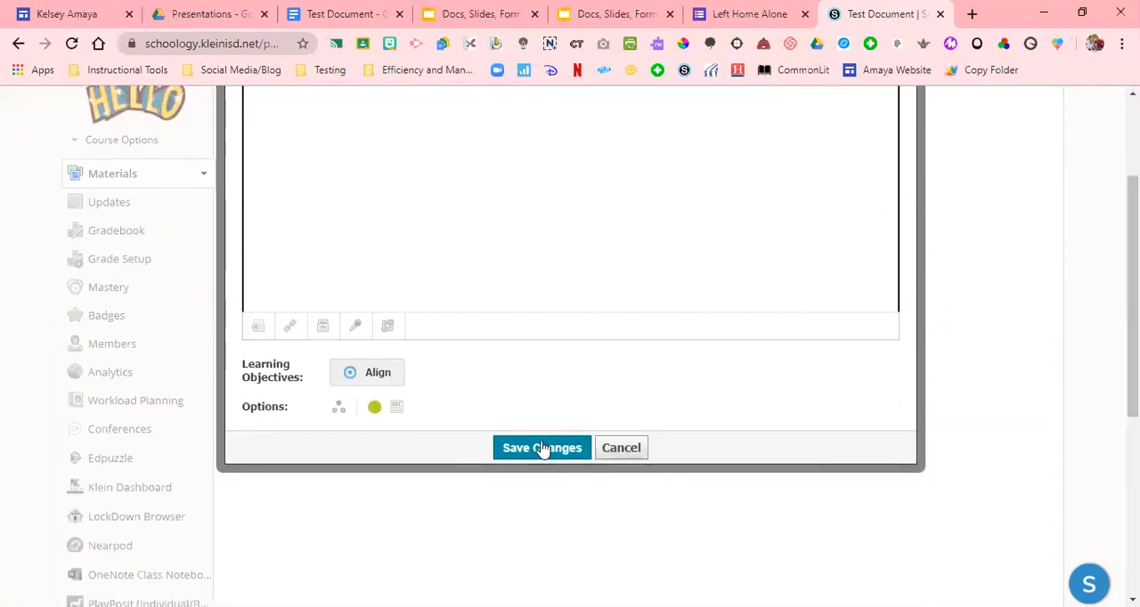
left_click(542, 448)
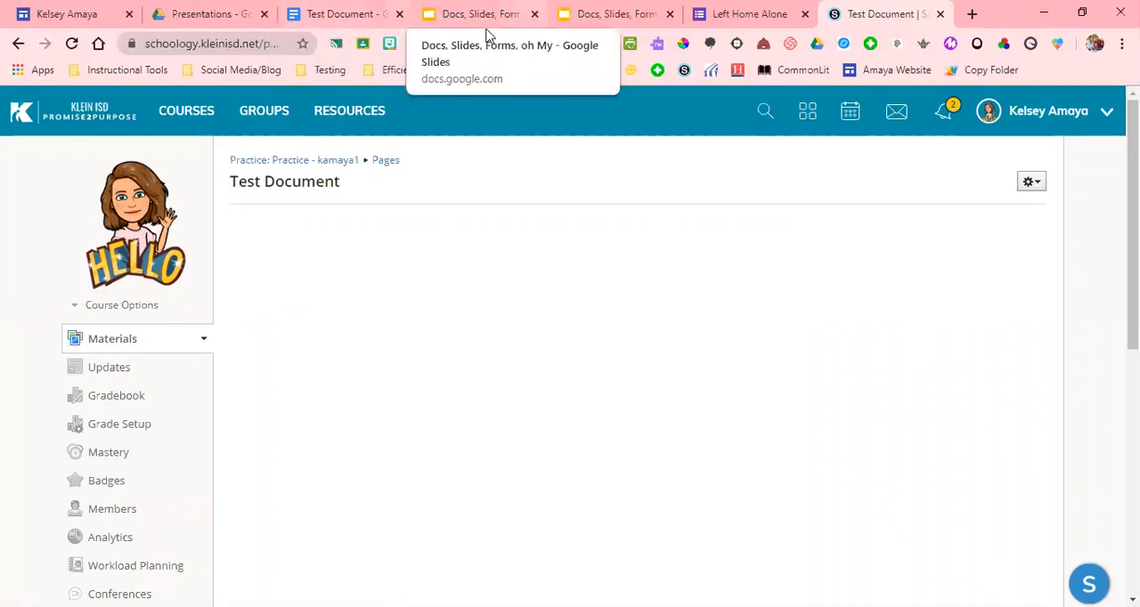
Return to the Practice course materials and review the types of material that can be added
left_click(289, 162)
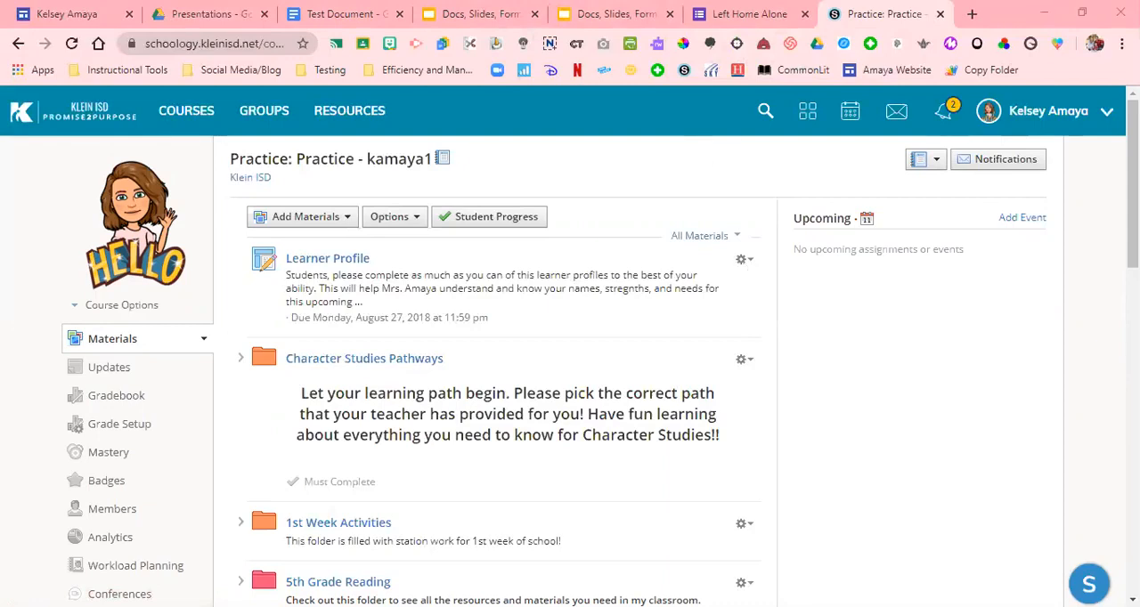
mouse_move(1133, 178)
left_mouse_down()
mouse_move(1133, 299)
mouse_move(1133, 172)
left_mouse_up()
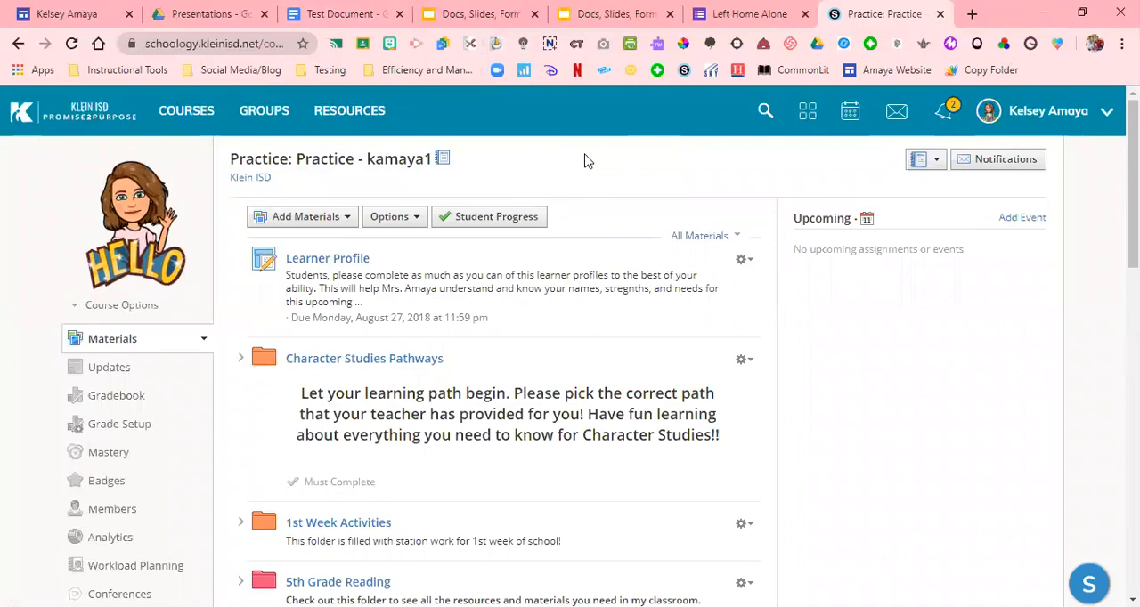
key("alt+Left")
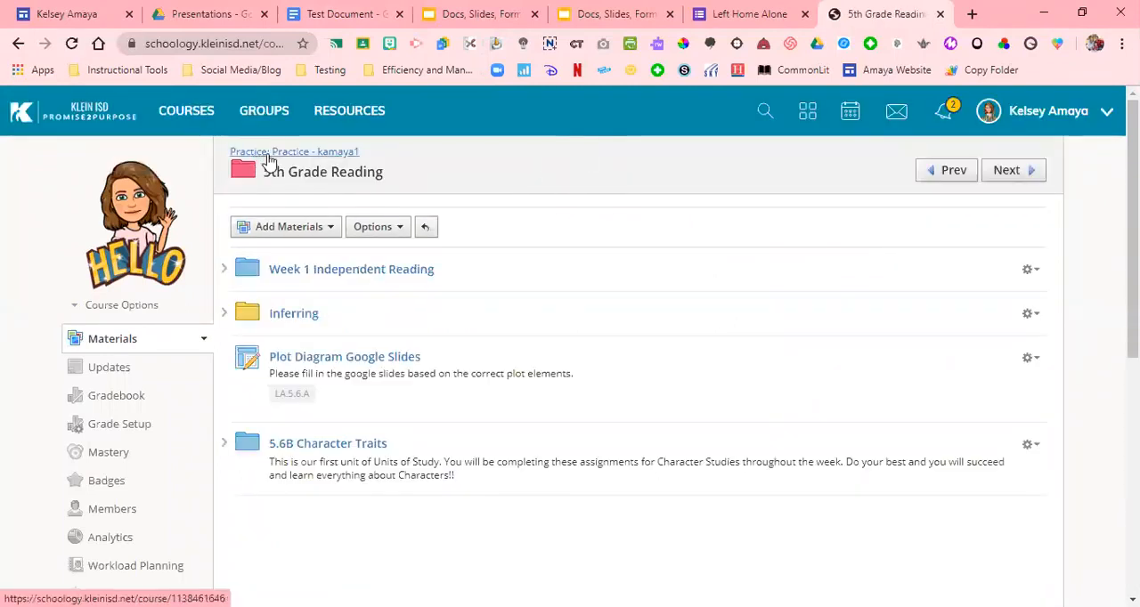
left_click(267, 154)
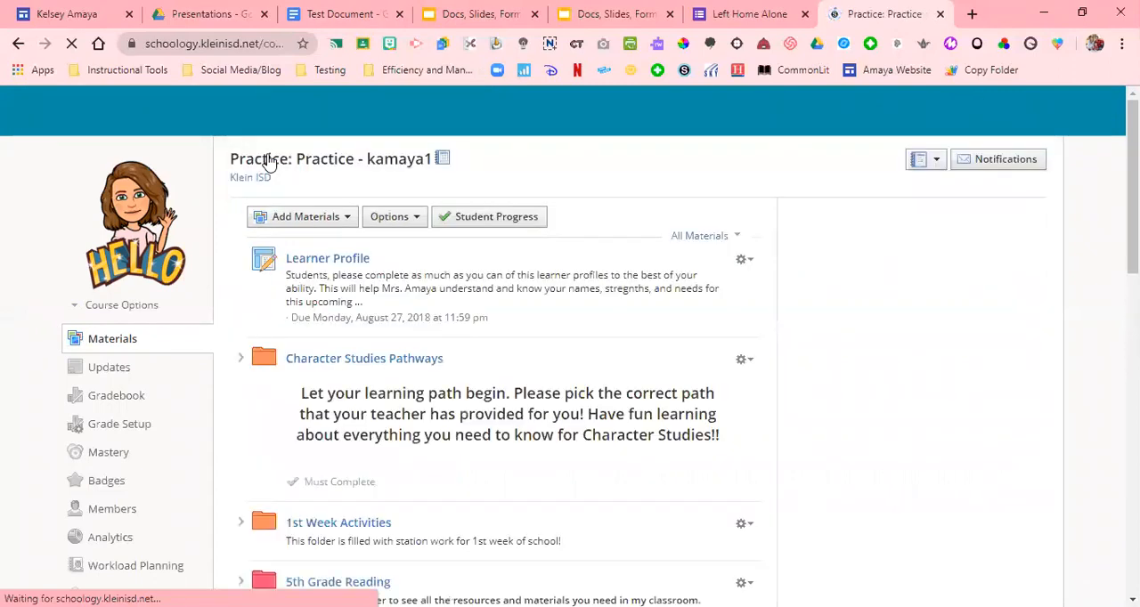
left_click(321, 222)
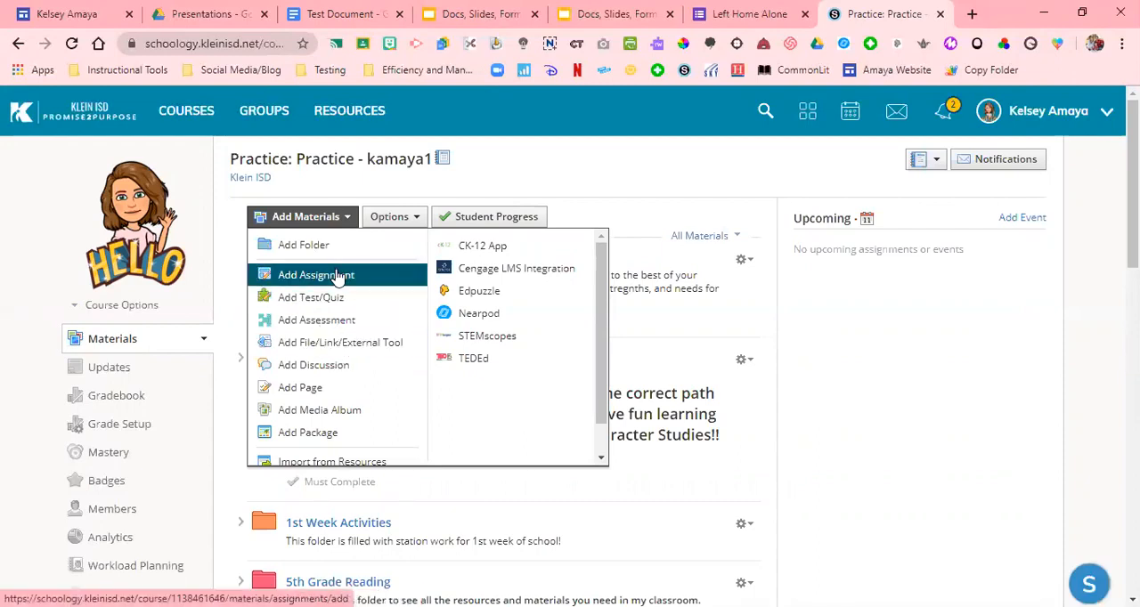
left_click(325, 191)
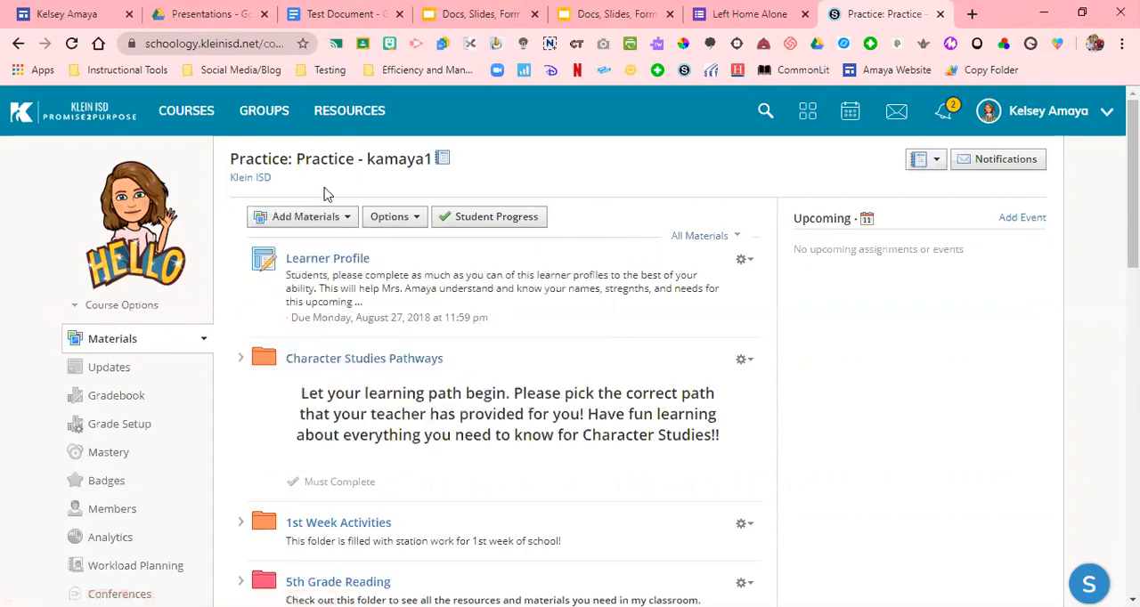
Check the Test Document page at the end of the course materials and the options available for the Character Studies Pathways folder
scroll(570, 347, "down", 15)
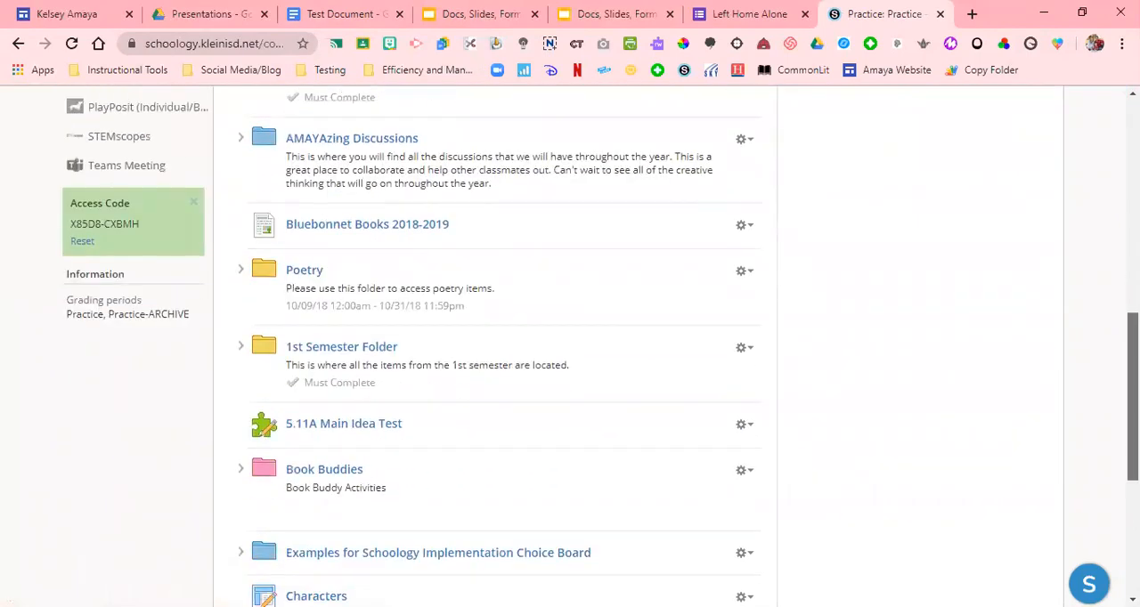
scroll(837, 470, "down", 1)
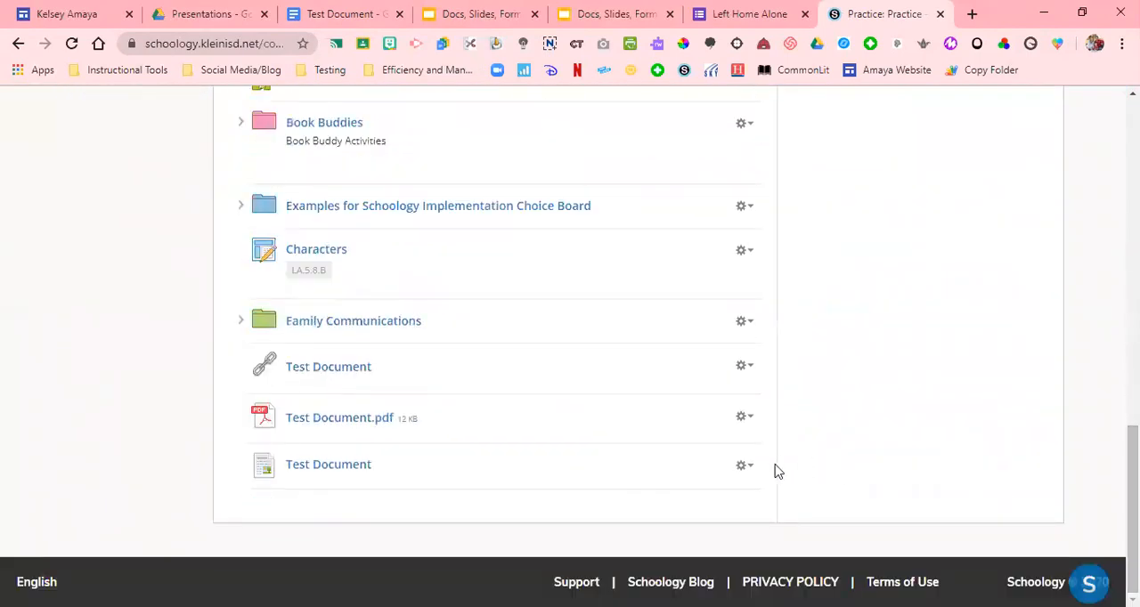
left_click(750, 474)
left_click(830, 447)
left_click(363, 470)
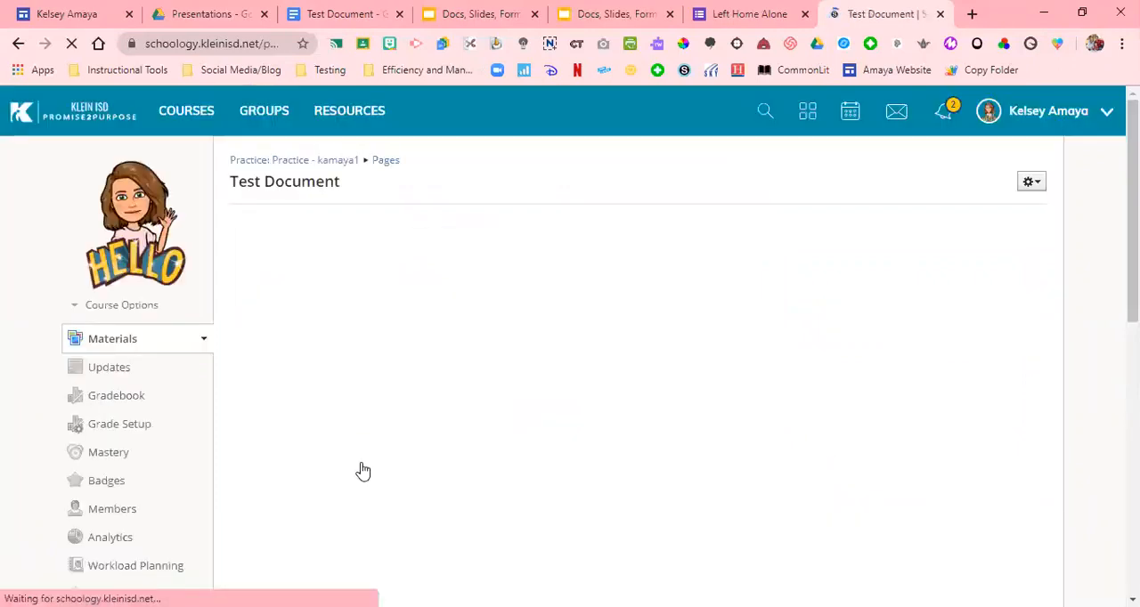
left_click(338, 160)
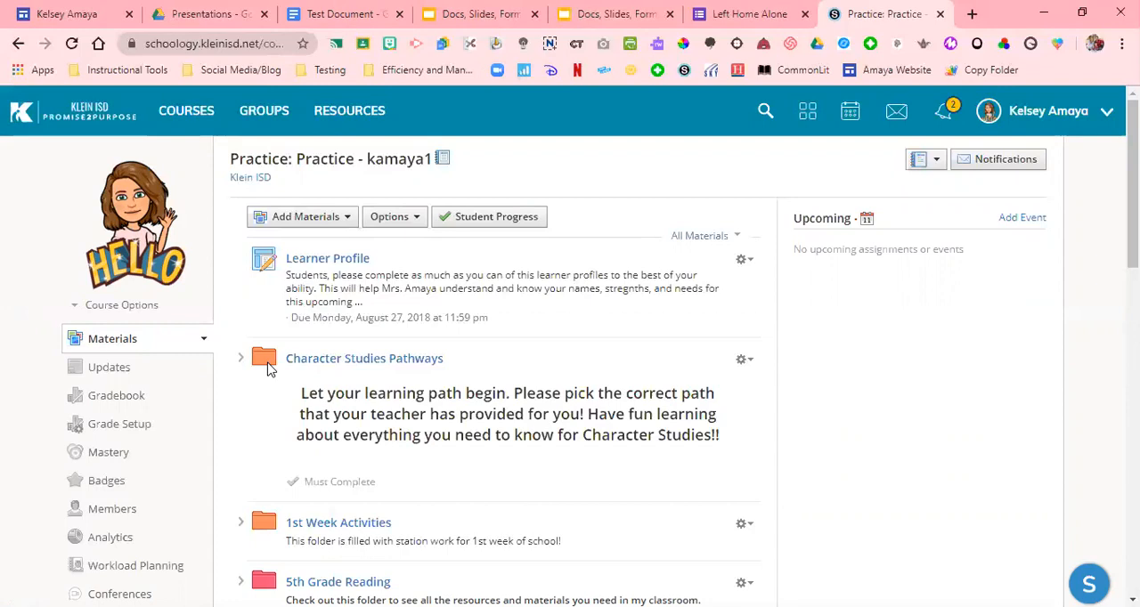
left_click(745, 360)
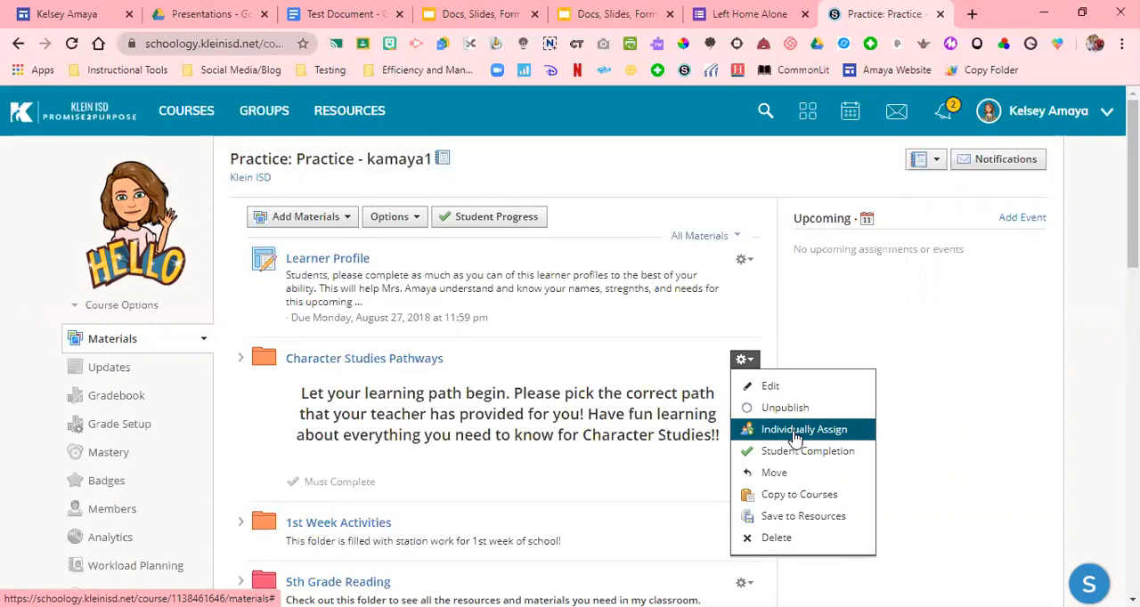
left_click(987, 274)
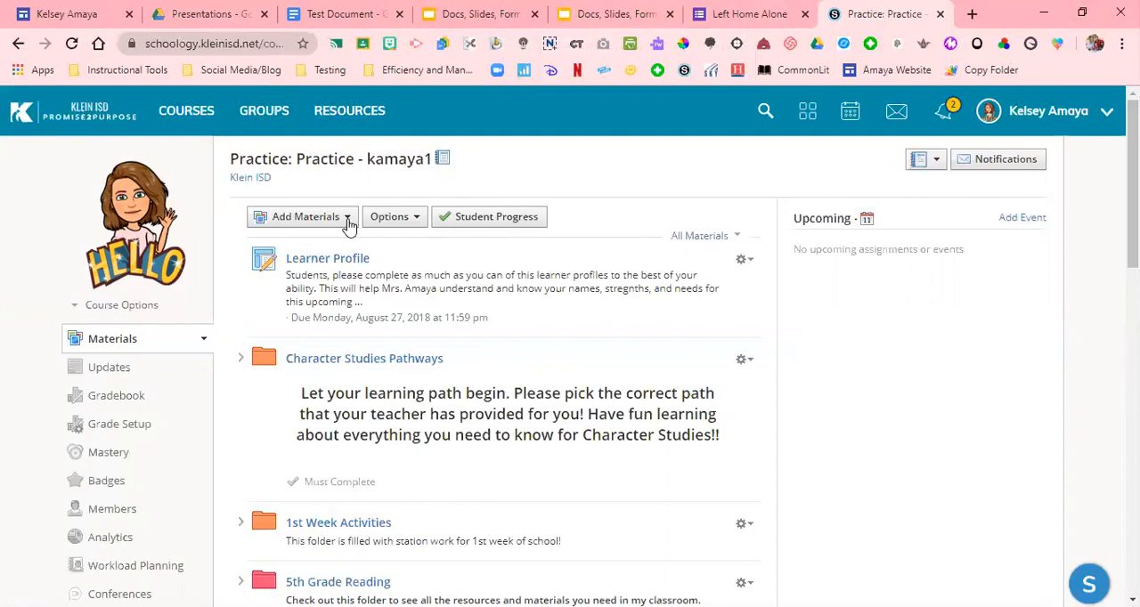
Switch to the Docs, Slides, Forms, oh My presentation and copy its publish-to-the-web link
left_click(489, 9)
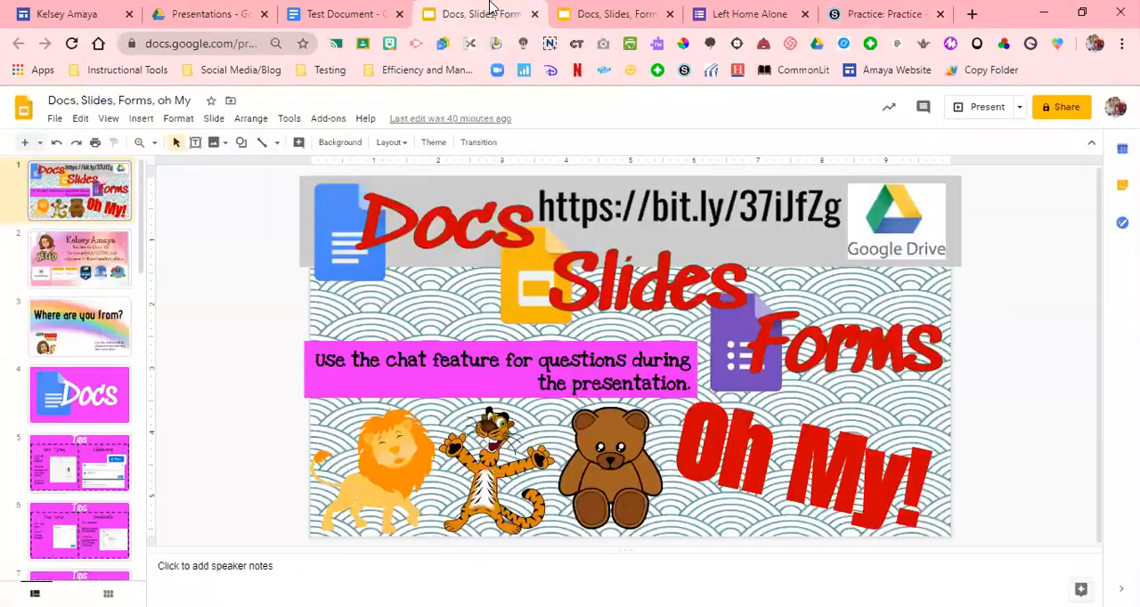
left_click(54, 120)
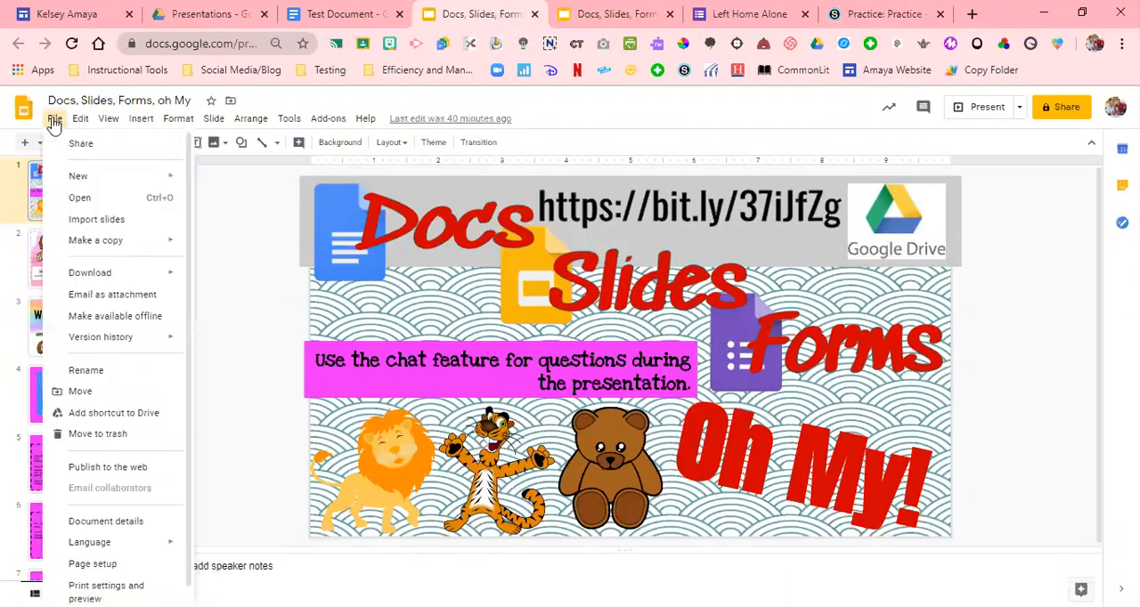
left_click(89, 472)
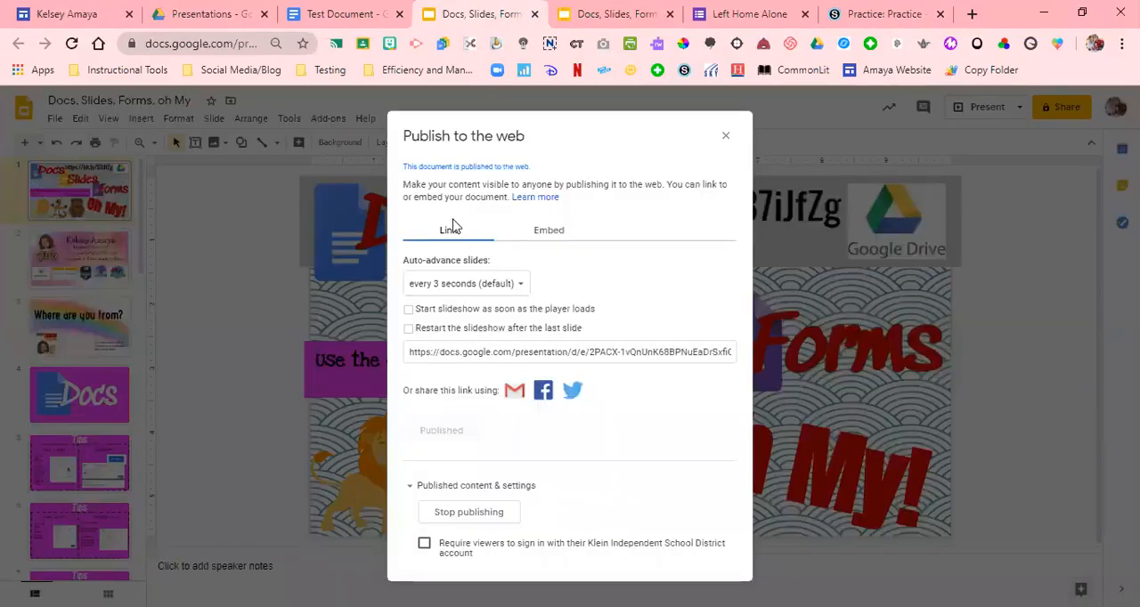
left_click(476, 353)
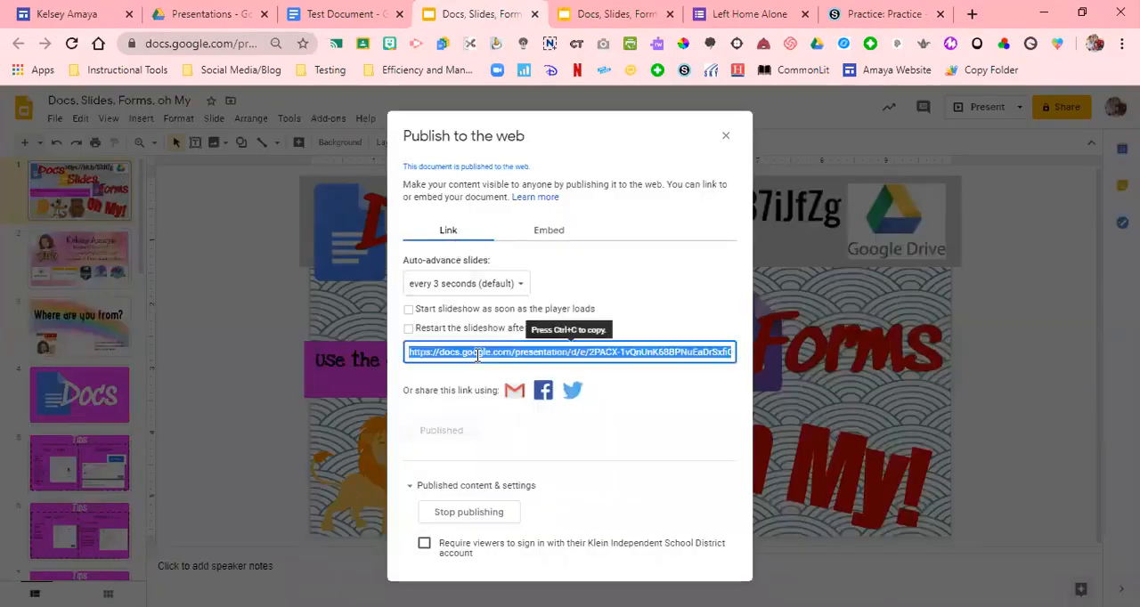
Switch to the Schoology Practice course and add the copied presentation URL as a link titled Presentation
left_click(882, 13)
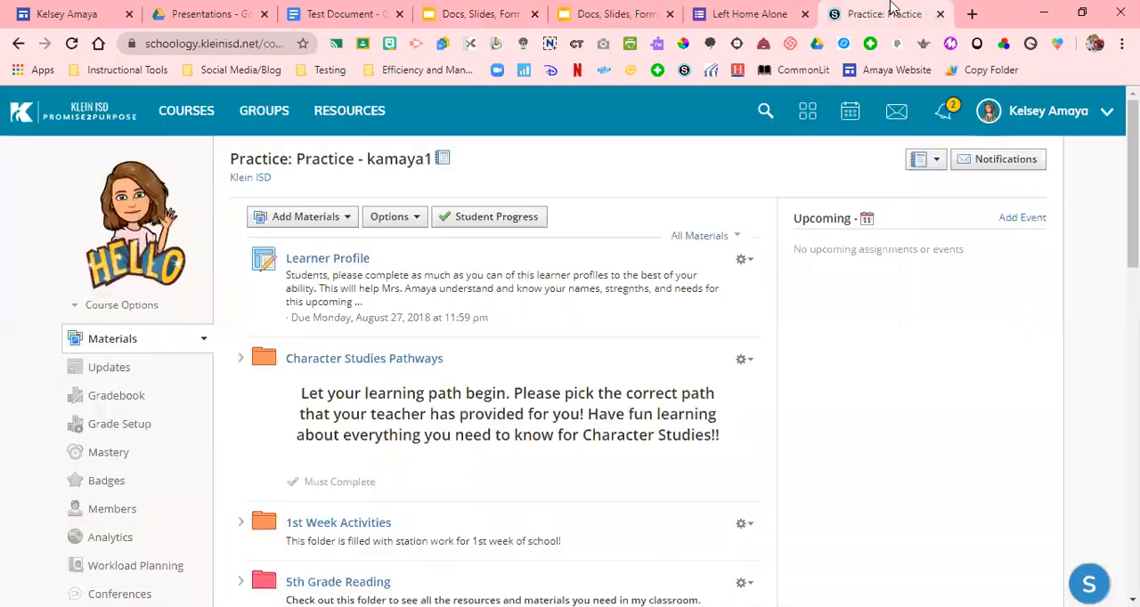
left_click(307, 220)
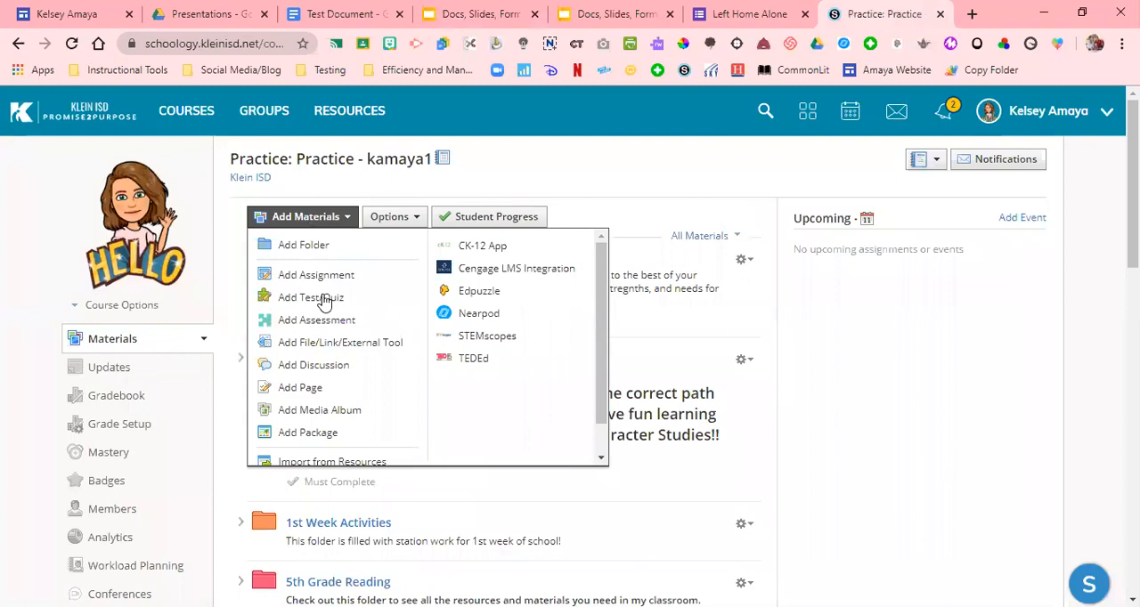
left_click(339, 342)
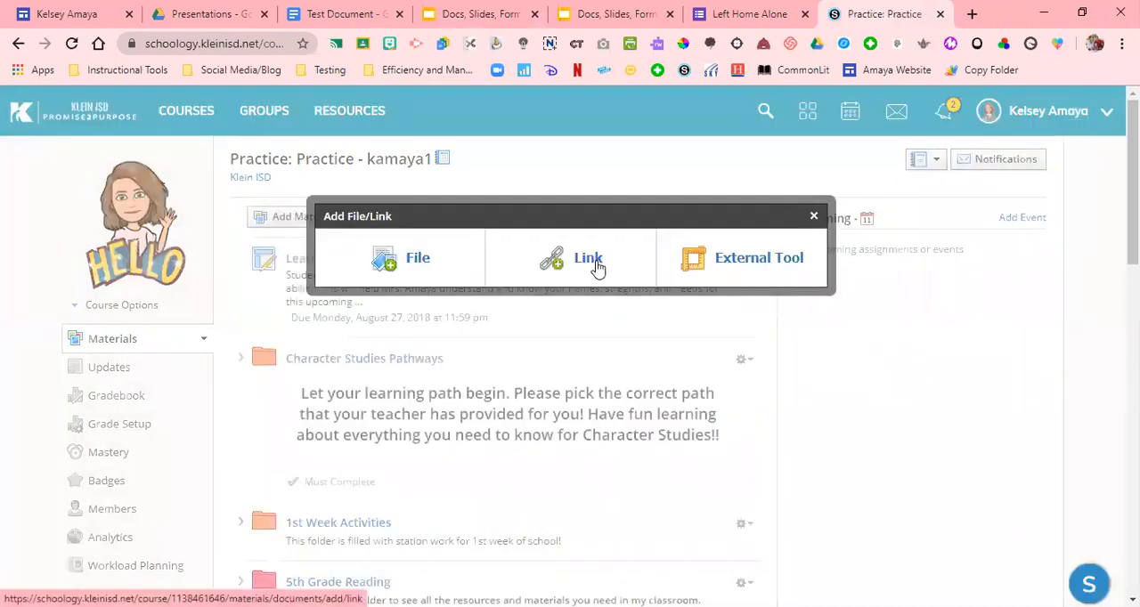
left_click(595, 263)
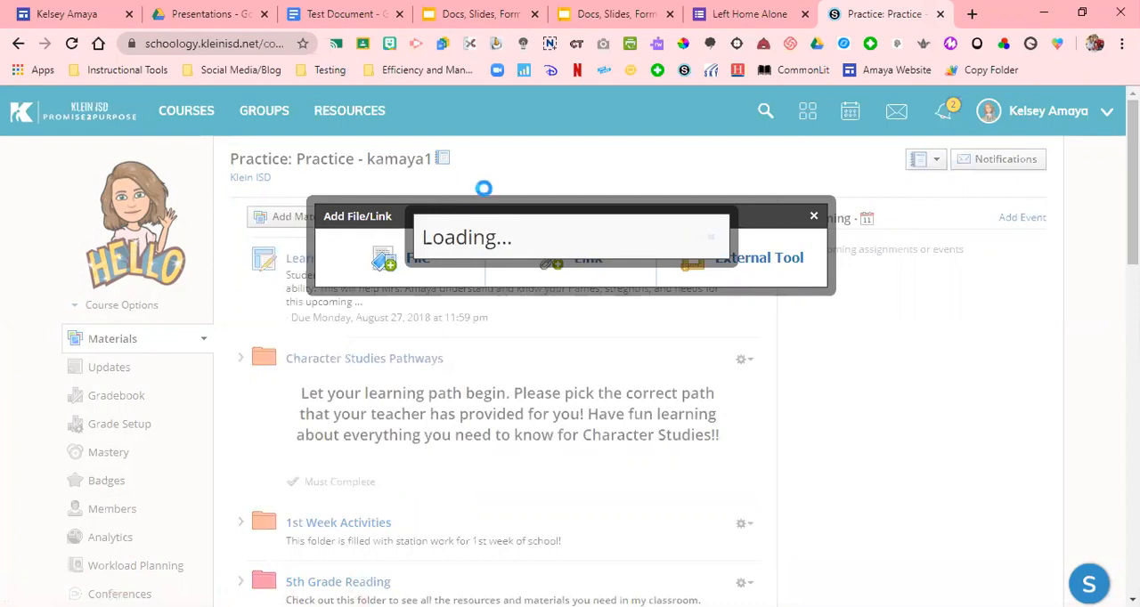
left_click(542, 226)
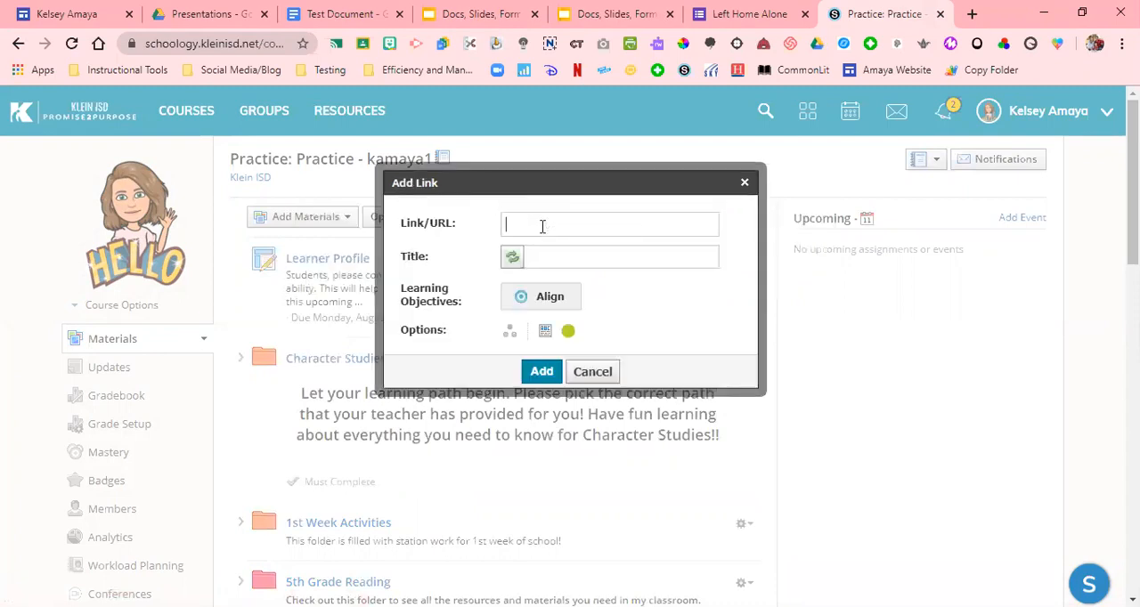
key("ctrl+v")
left_click(557, 257)
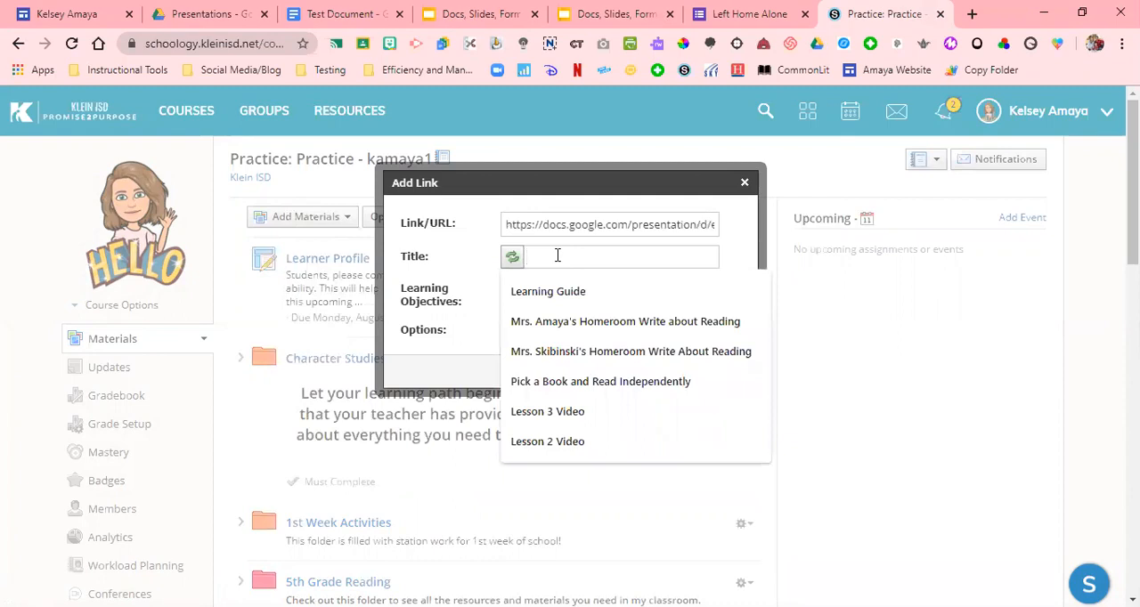
type("Presentation")
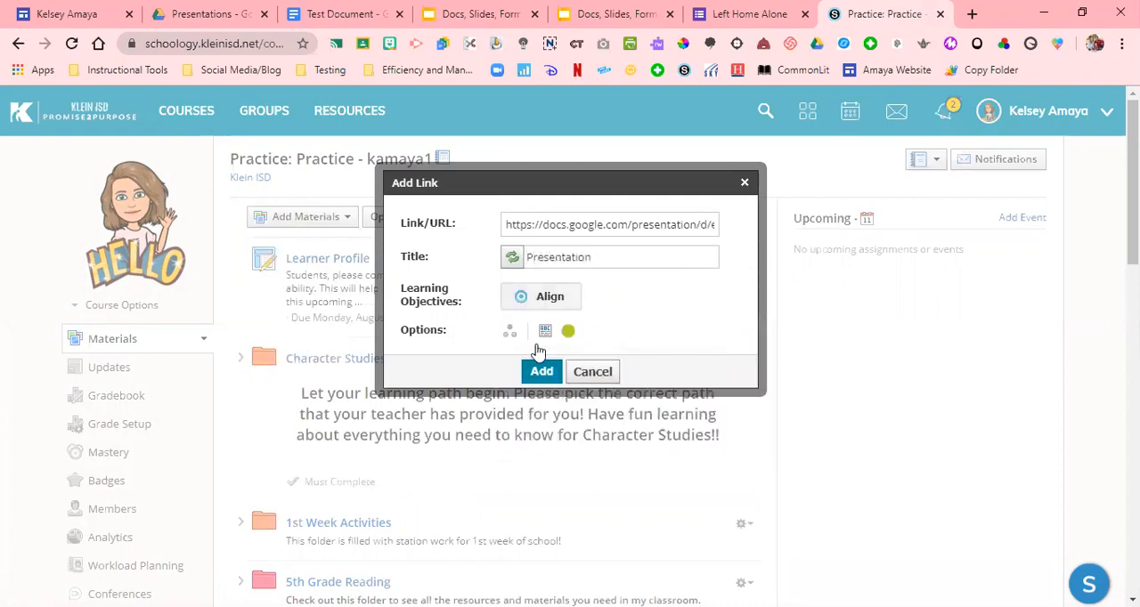
left_click(539, 372)
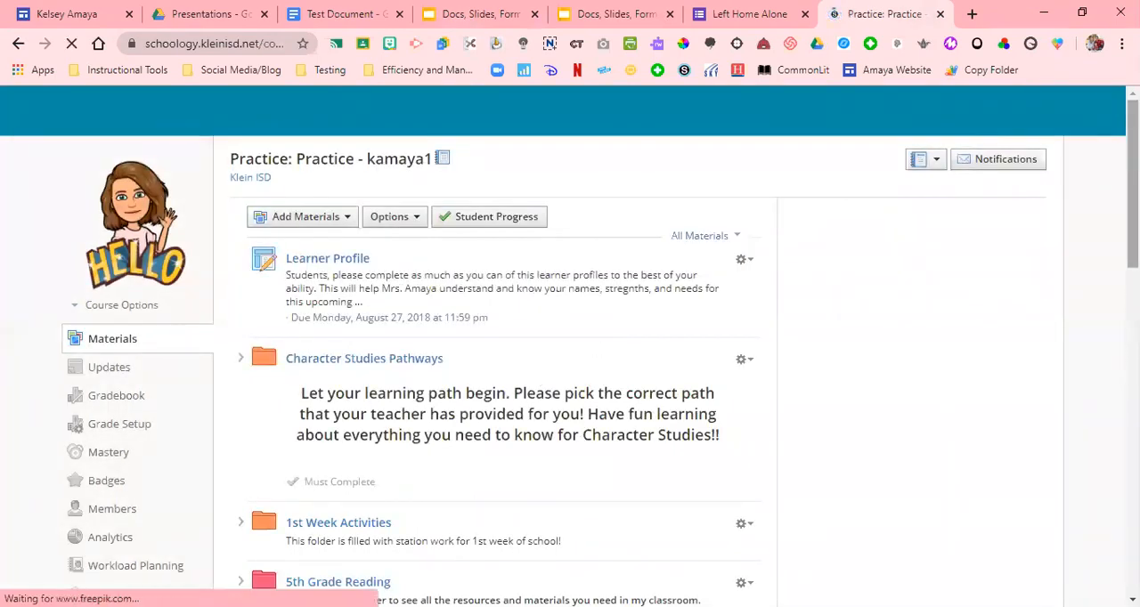
Open the new Presentation link at the end of the materials, check the published slideshow it opens, and return to the course materials
scroll(882, 395, "down", 15)
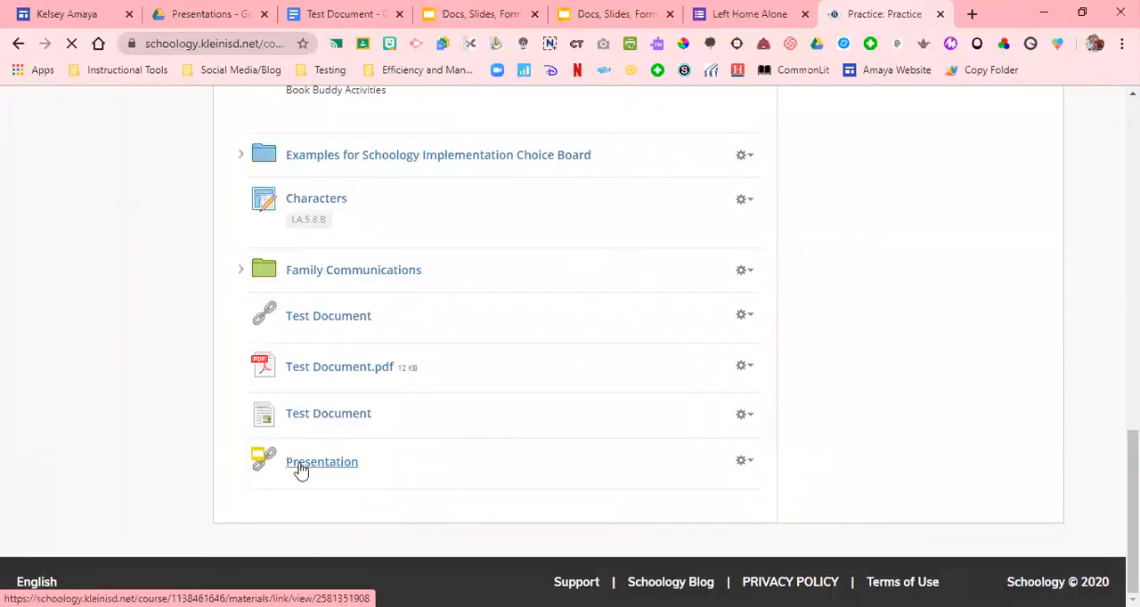
left_click(301, 470)
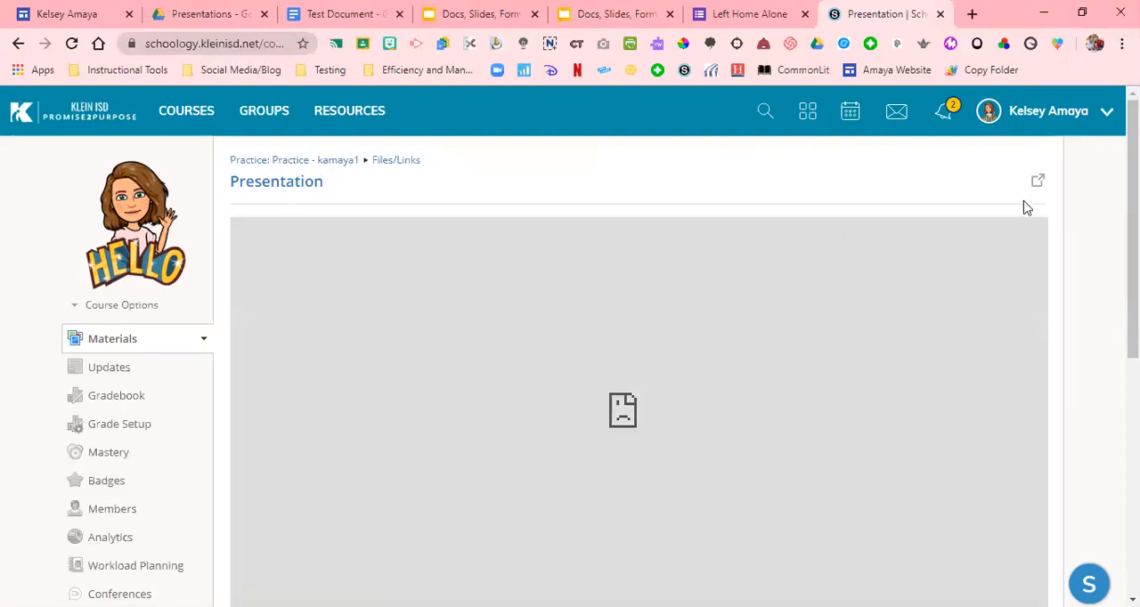
left_click(1036, 184)
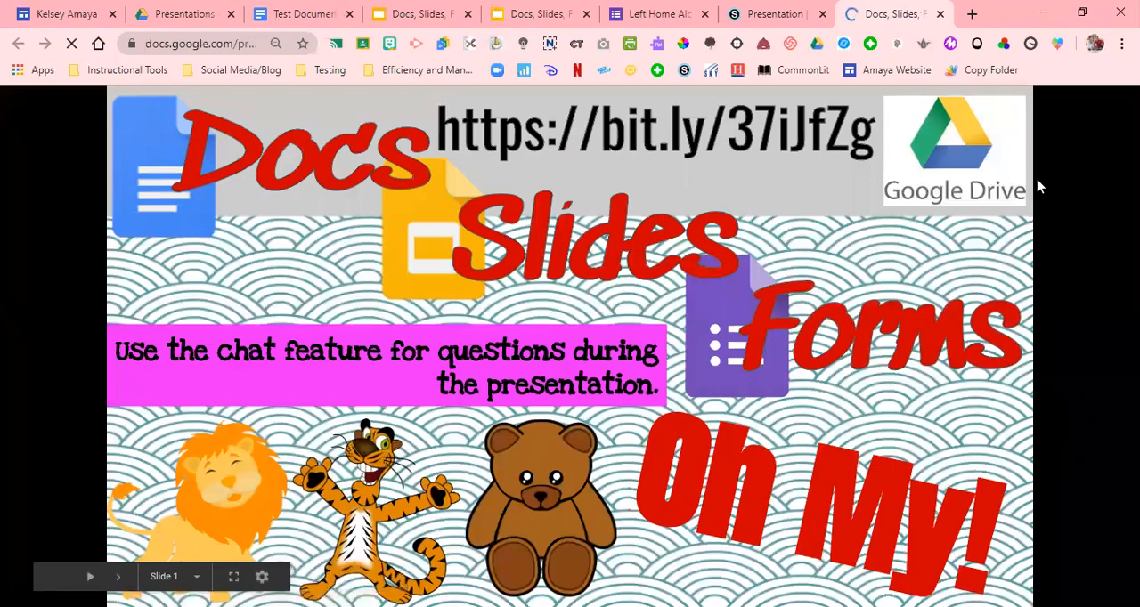
left_click(784, 14)
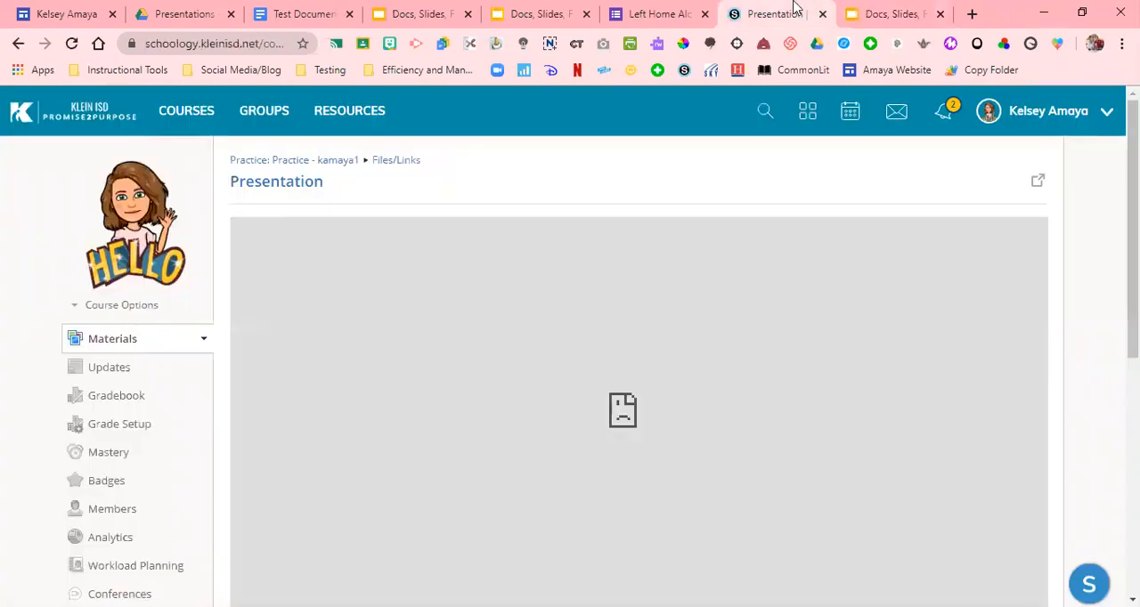
left_click(312, 188)
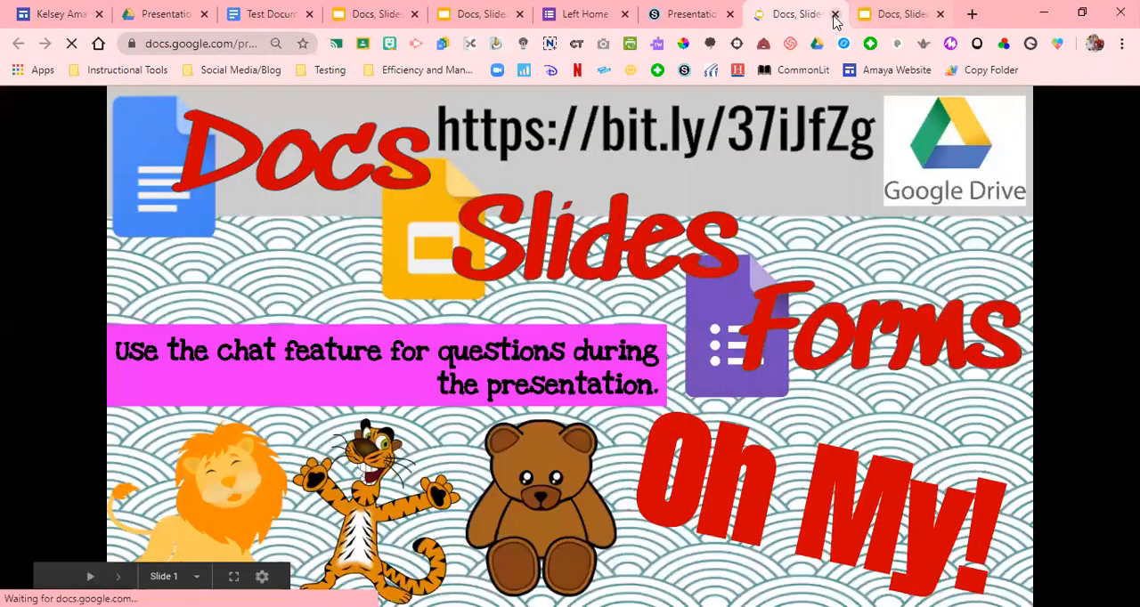
left_click(835, 13)
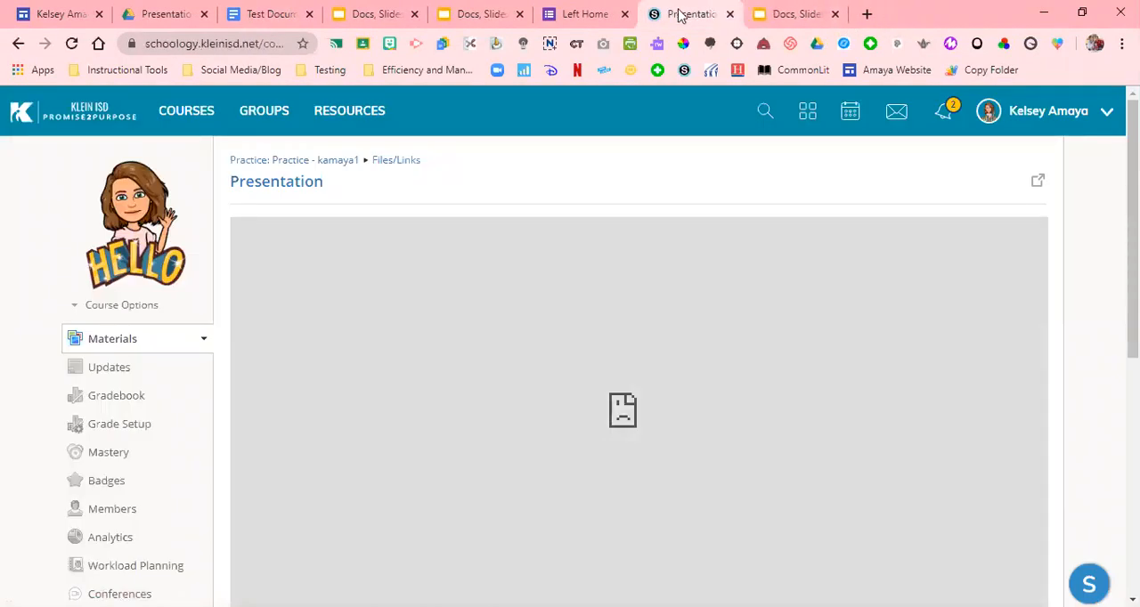
left_click(387, 162)
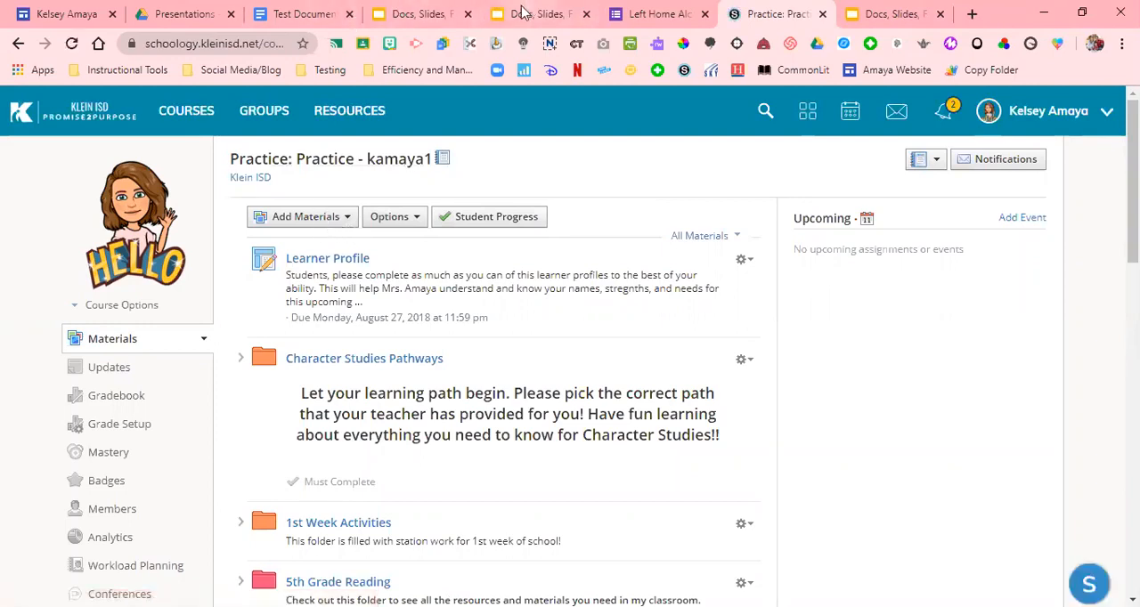
Start a new course page titled Presentation and switch its content editor to HTML mode
left_click(326, 220)
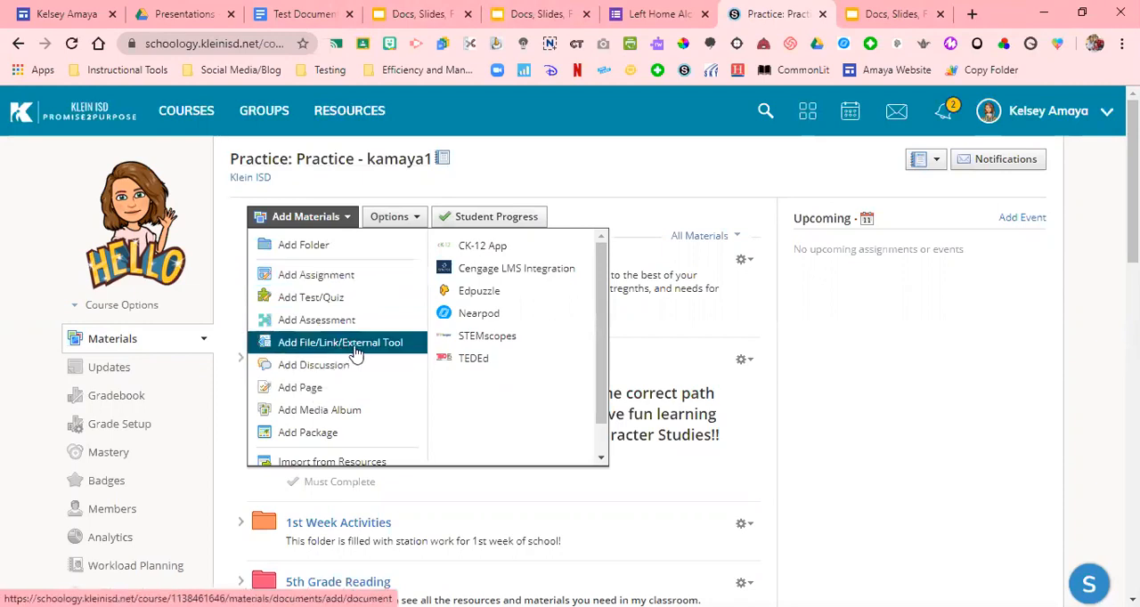
left_click(318, 395)
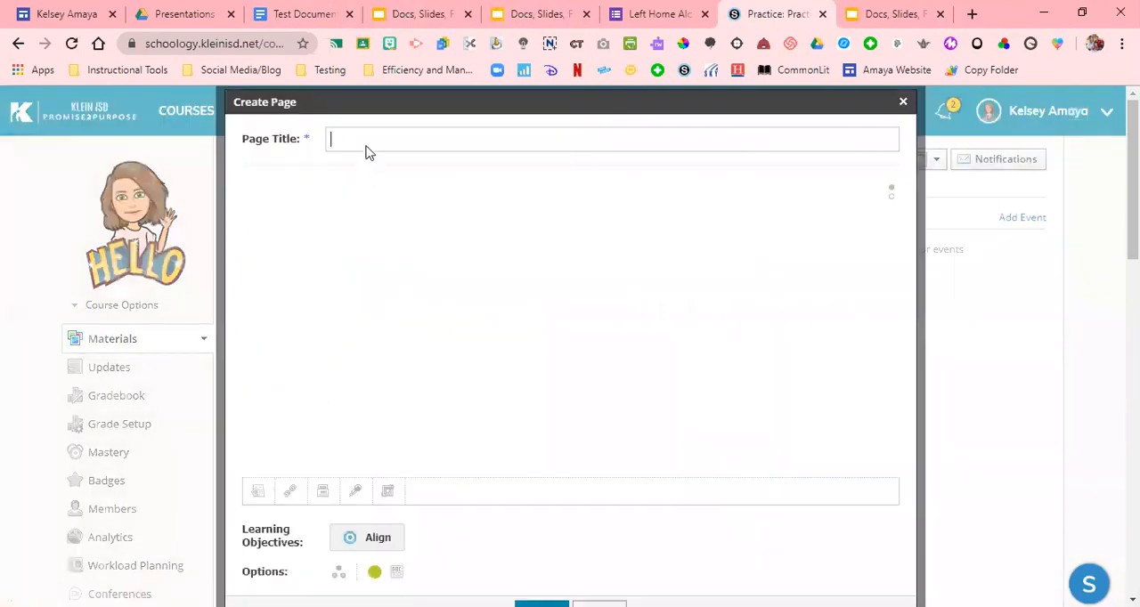
left_click(367, 145)
type("Presentation")
left_click(646, 295)
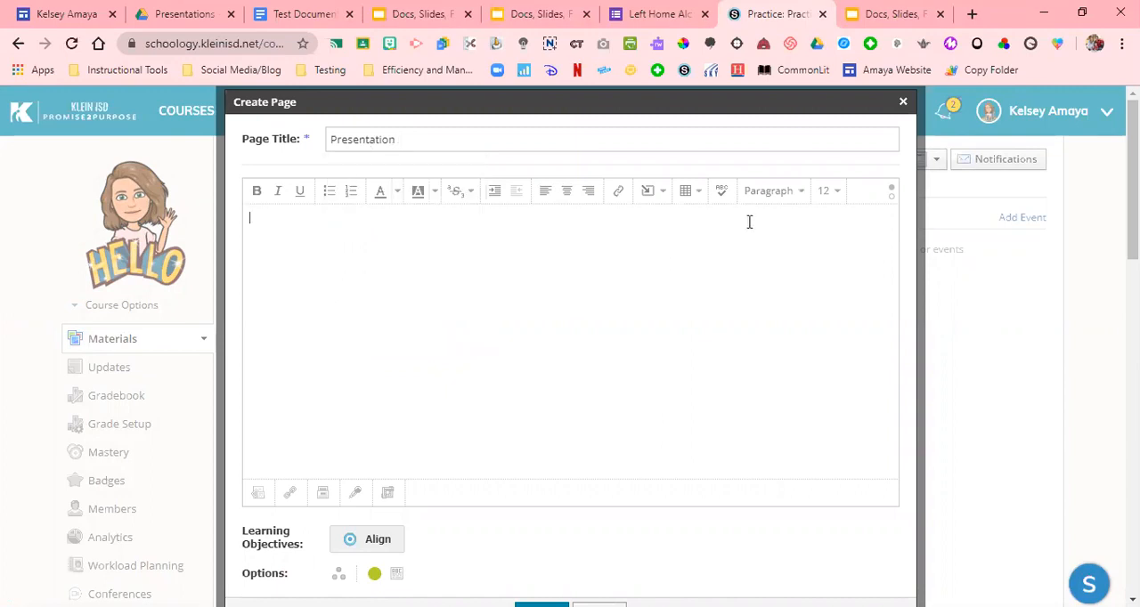
left_click(891, 196)
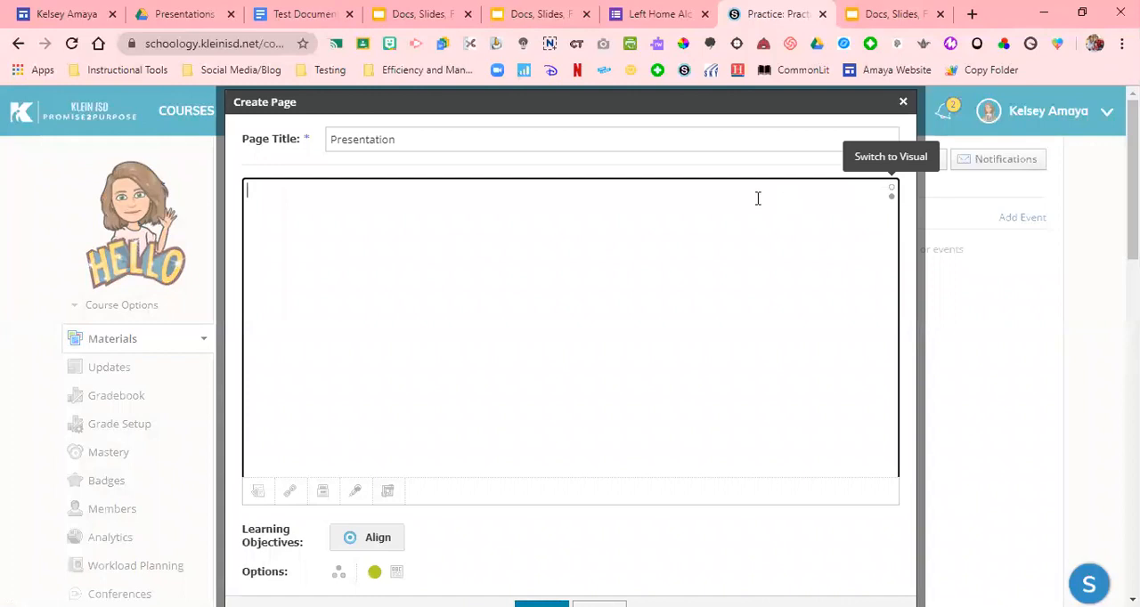
Switch to the Docs, Slides, Forms, oh My presentation and copy its iframe embed code from the publish-to-the-web settings
left_click(556, 13)
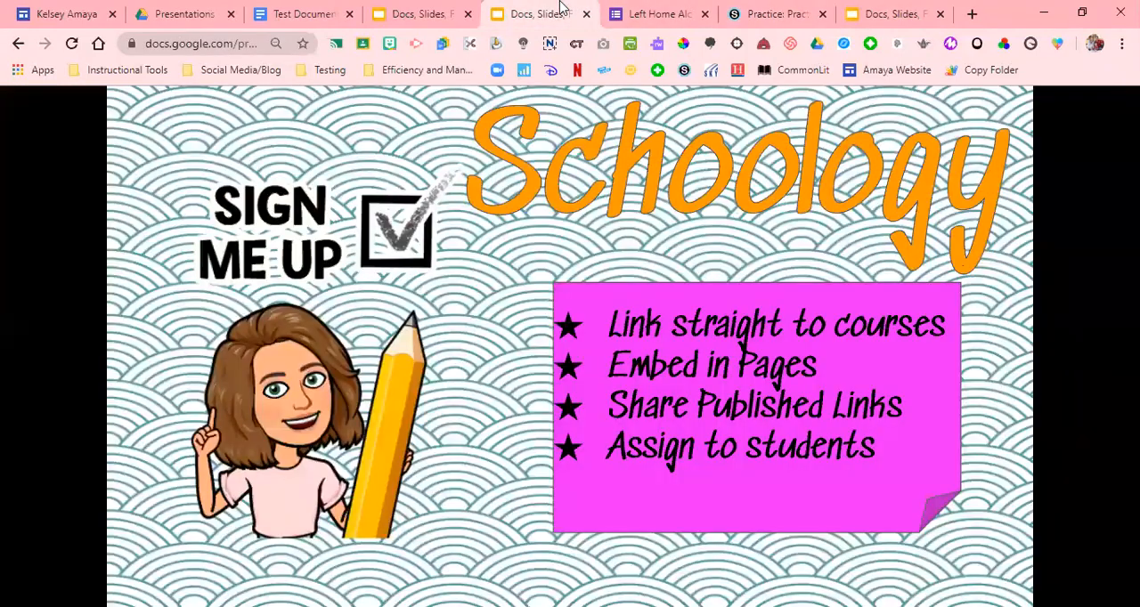
left_click(430, 9)
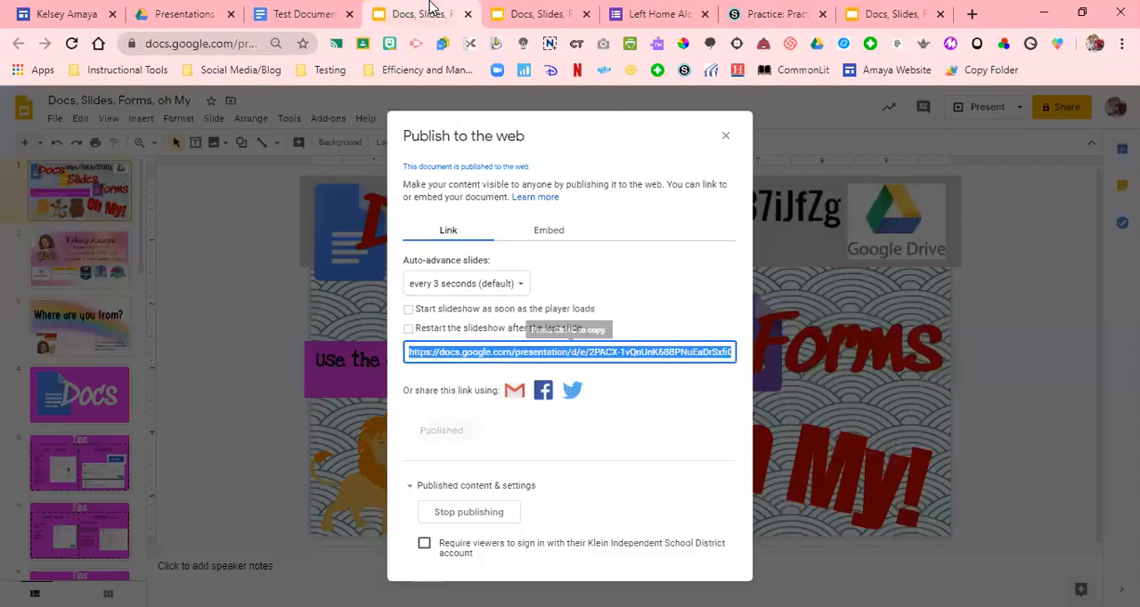
left_click(538, 237)
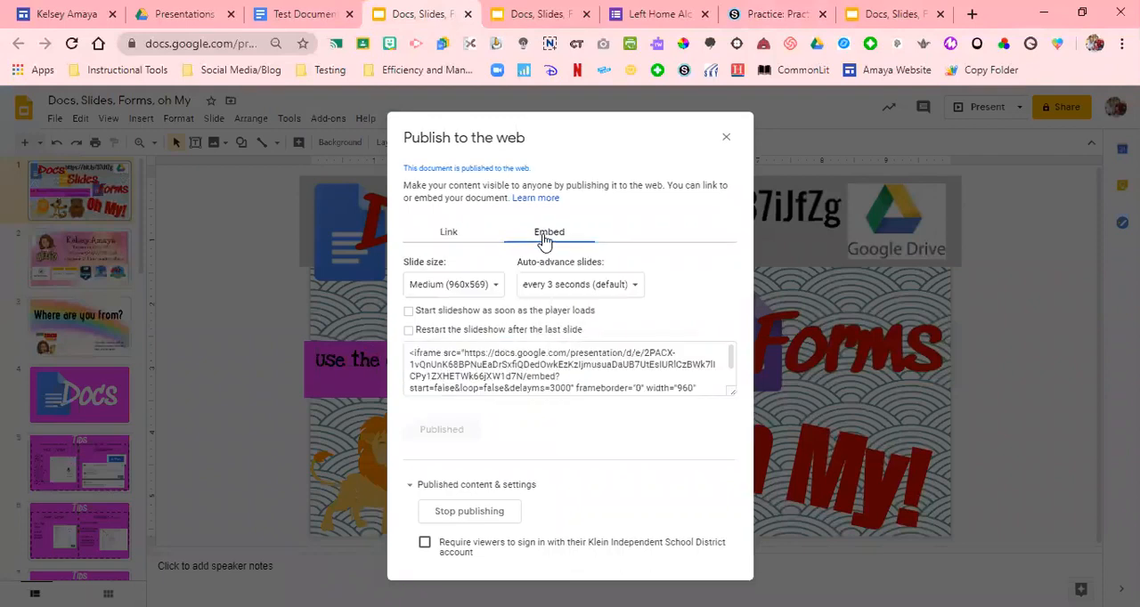
left_click(515, 359)
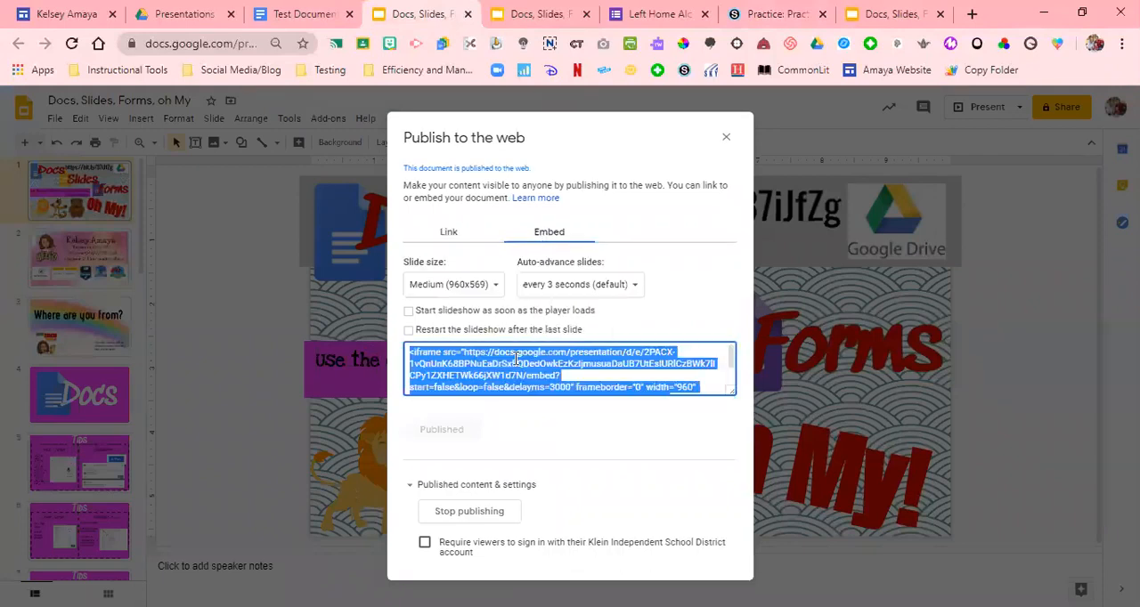
Return to the Schoology course, paste the iframe embed code into the page's HTML content and create the page
left_click(890, 13)
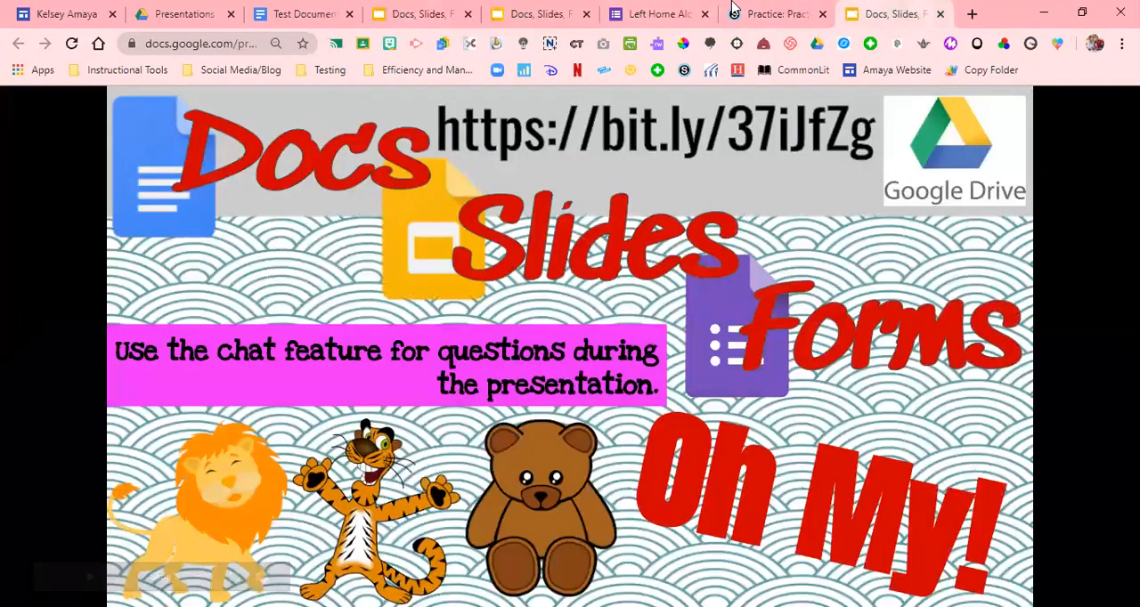
left_click(768, 13)
type("<iframe src=\"https://docs.google.com/presentation/d/e/2PACX-1vQnUnK68BPNuEaDrSxfiQDedOwkEzKzIjmusuaDaUB7UtEsIURlCzBWk7lICPy1ZXHETWk66jXW1d7N/embed?start=false&loop=false&delayms=3000\" frameborder=\"0\" width=\"960\" height=\"569\" allowfullscreen=\"true\" mozallowfullscreen=\"true\" webkitallowfullscreen=\"true\"></iframe>")
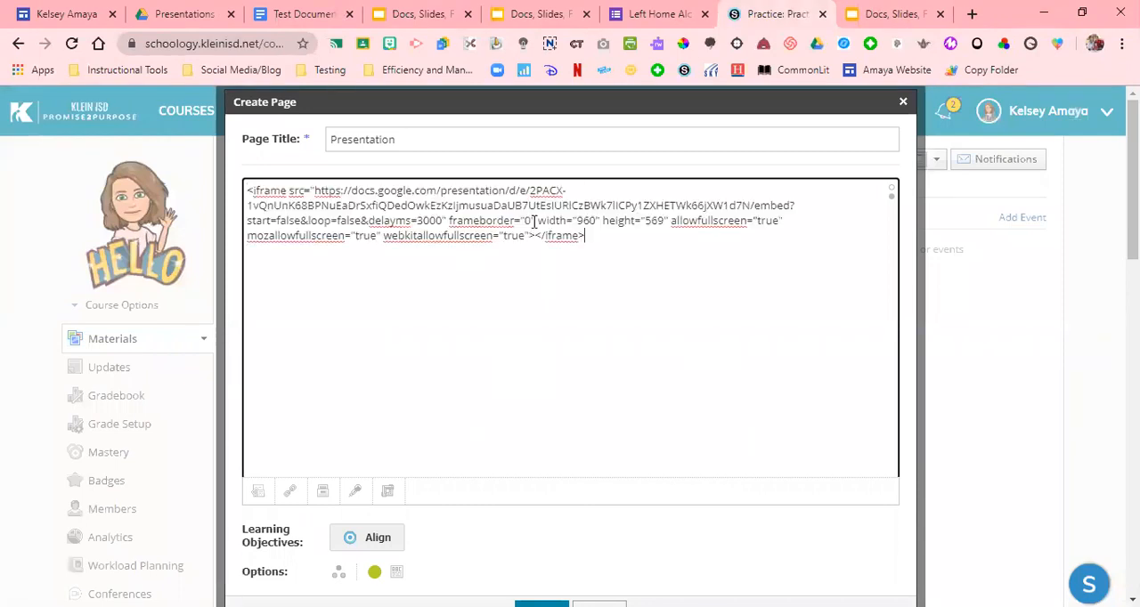
scroll(996, 246, "down", 1)
scroll(702, 318, "down", 1)
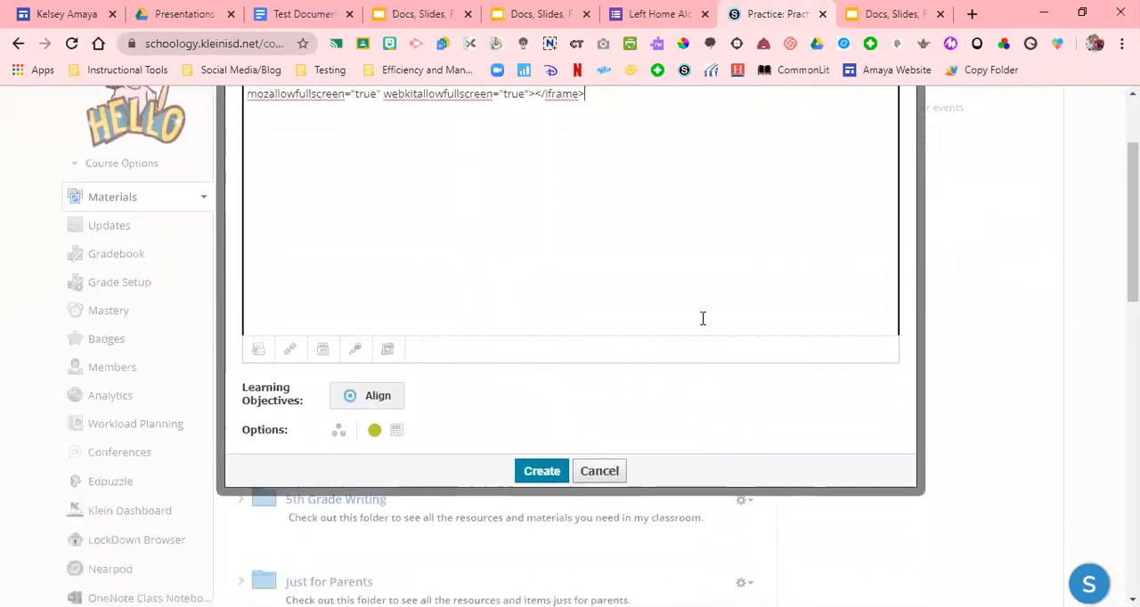
left_click(545, 474)
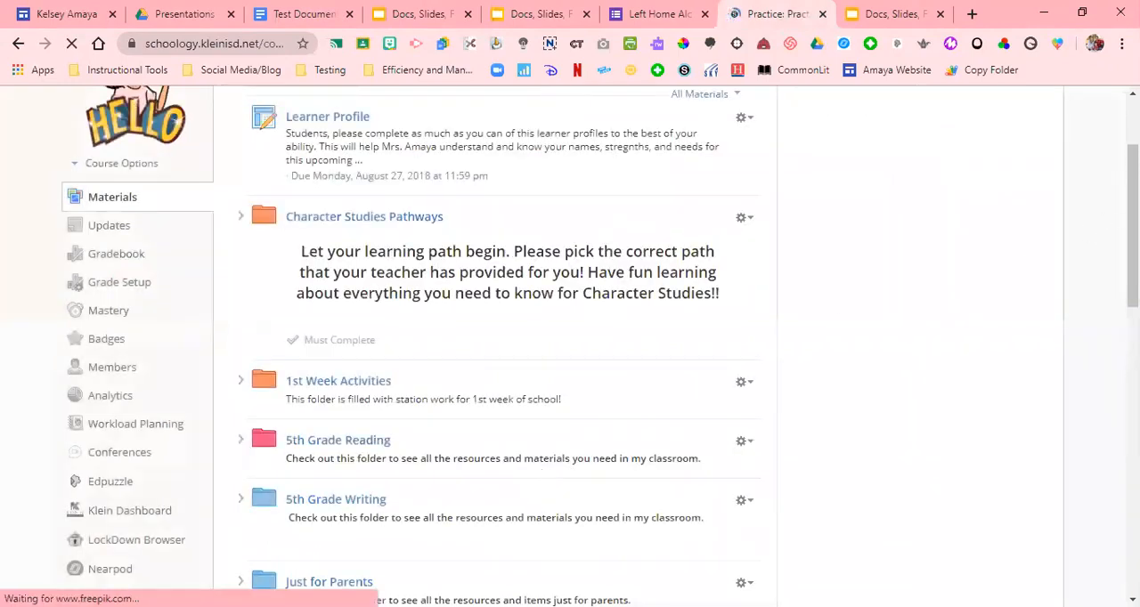
Open the new Presentation page at the end of the course materials and examine the embedded slideshow
scroll(499, 356, "down", 15)
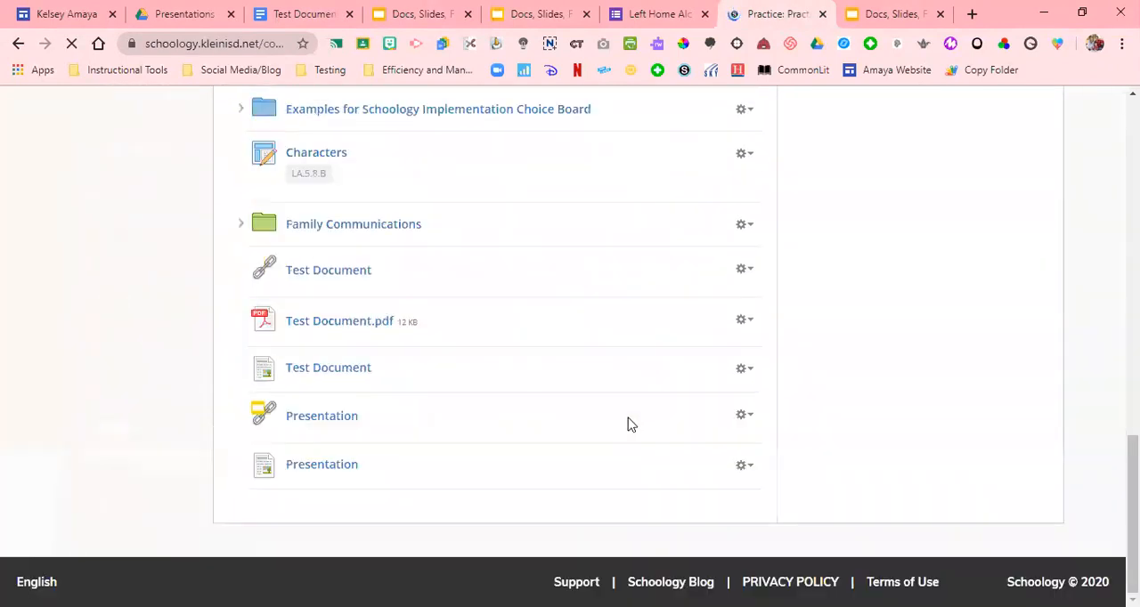
left_click(324, 465)
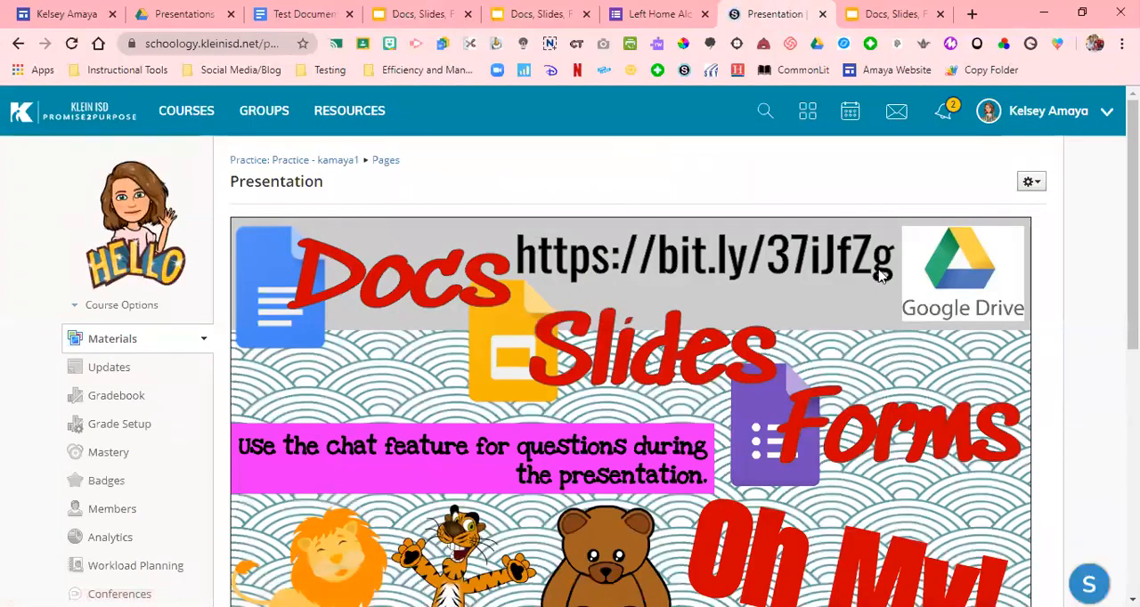
scroll(569, 356, "down", 2)
scroll(570, 356, "up", 1)
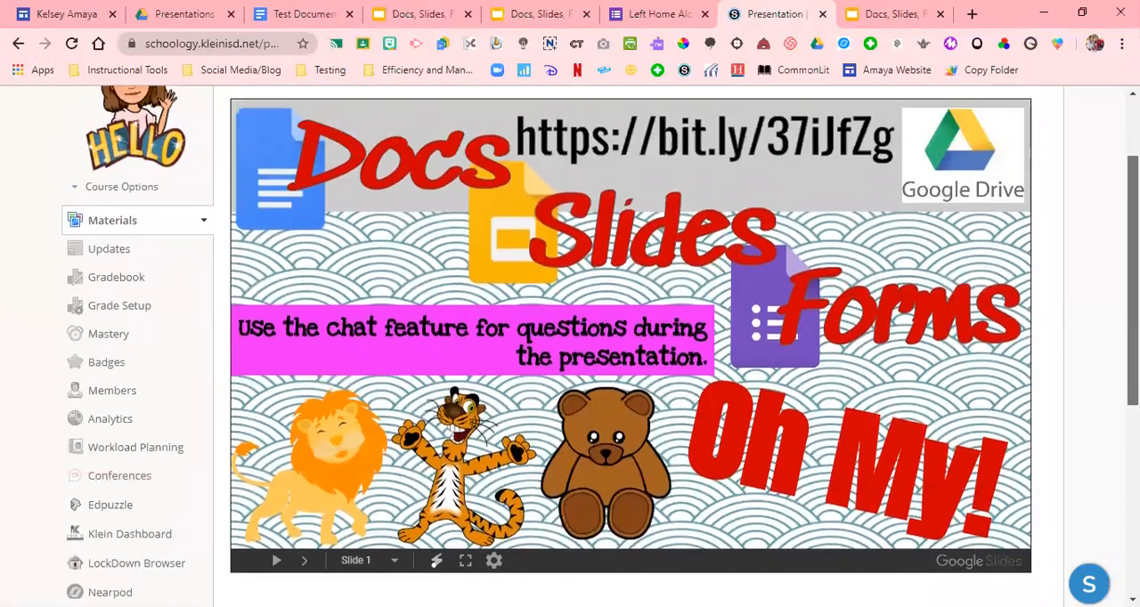
scroll(570, 357, "up", 1)
scroll(570, 356, "down", 1)
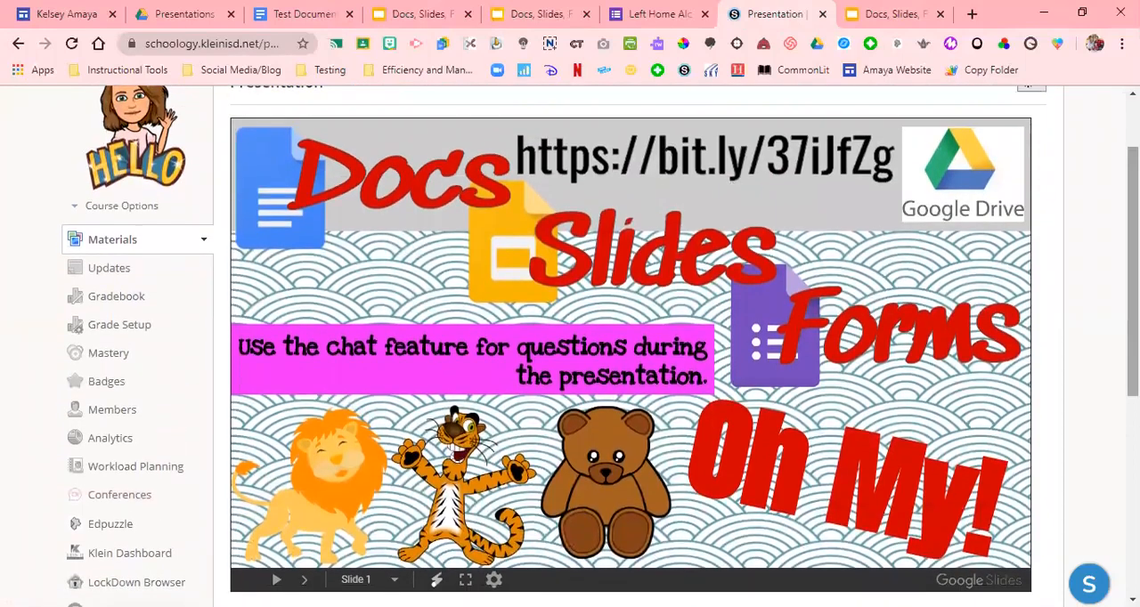
scroll(570, 357, "up", 2)
scroll(602, 169, "up", 1)
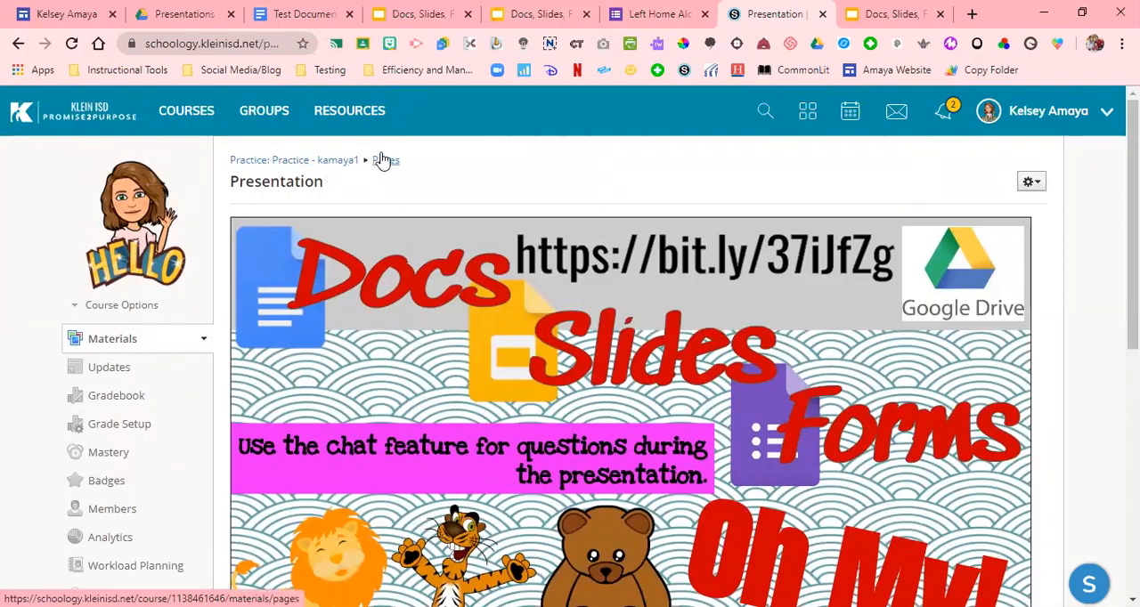
Add a link titled Presentation to the course materials using the copied iframe embed code, with its middle option switched off
left_click(335, 160)
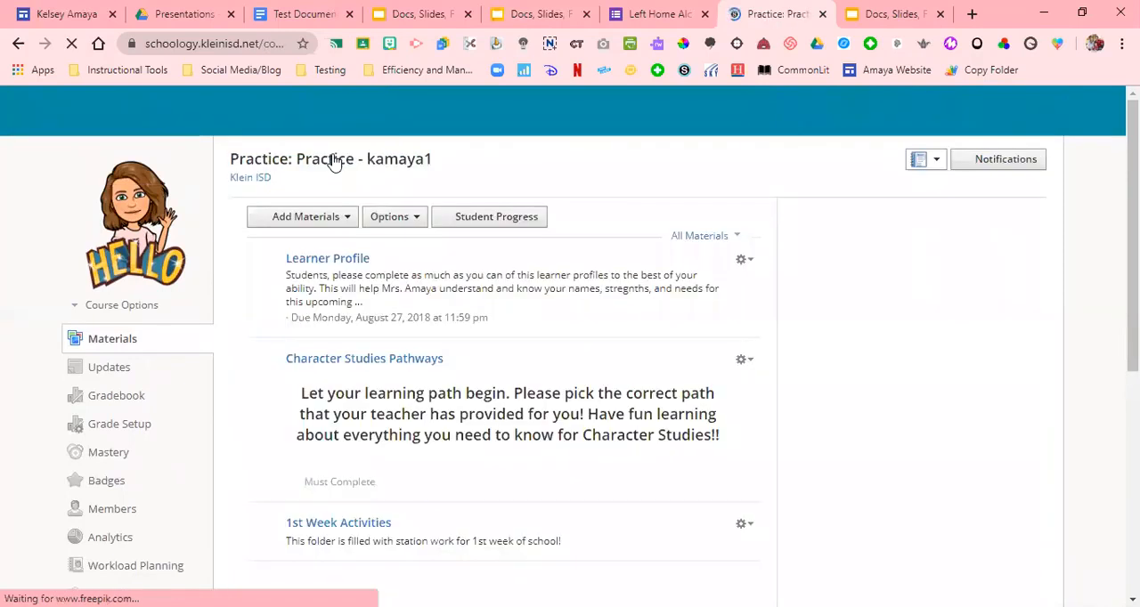
left_click(327, 219)
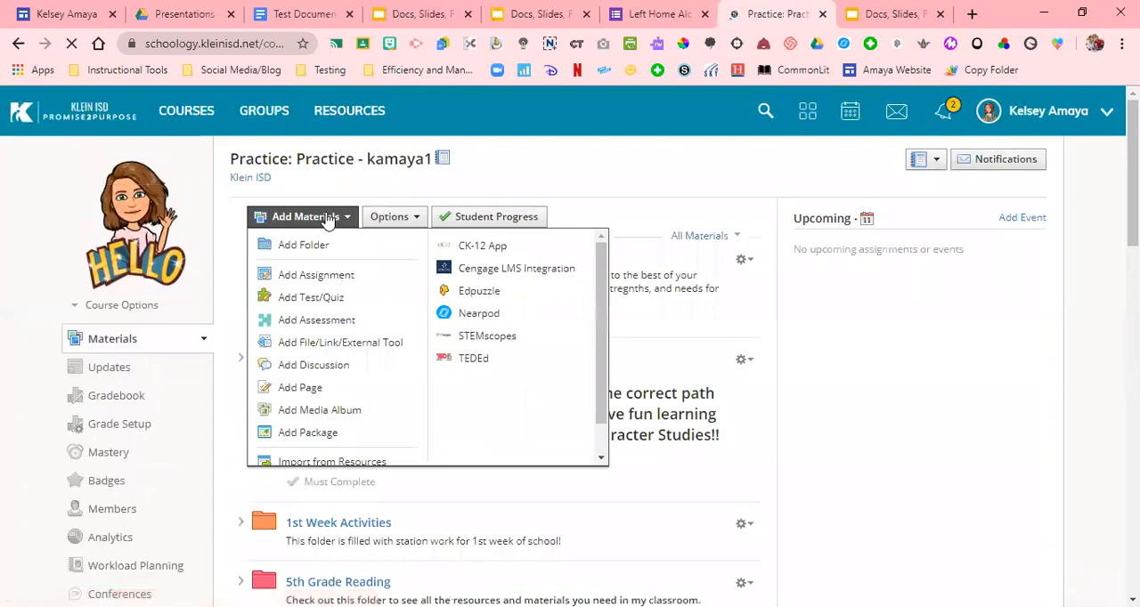
left_click(344, 349)
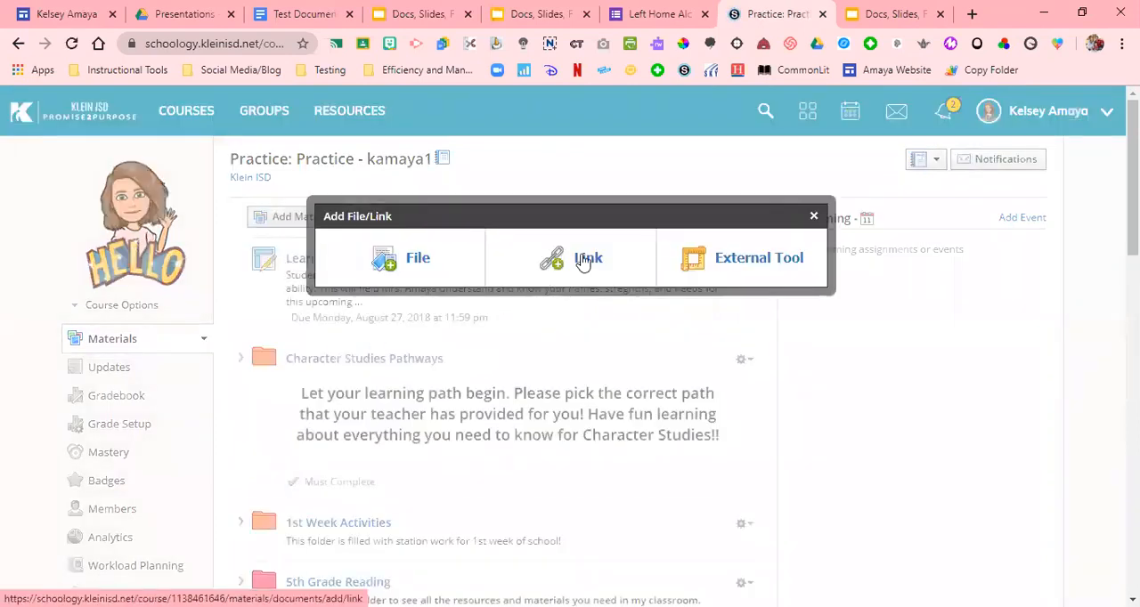
left_click(584, 259)
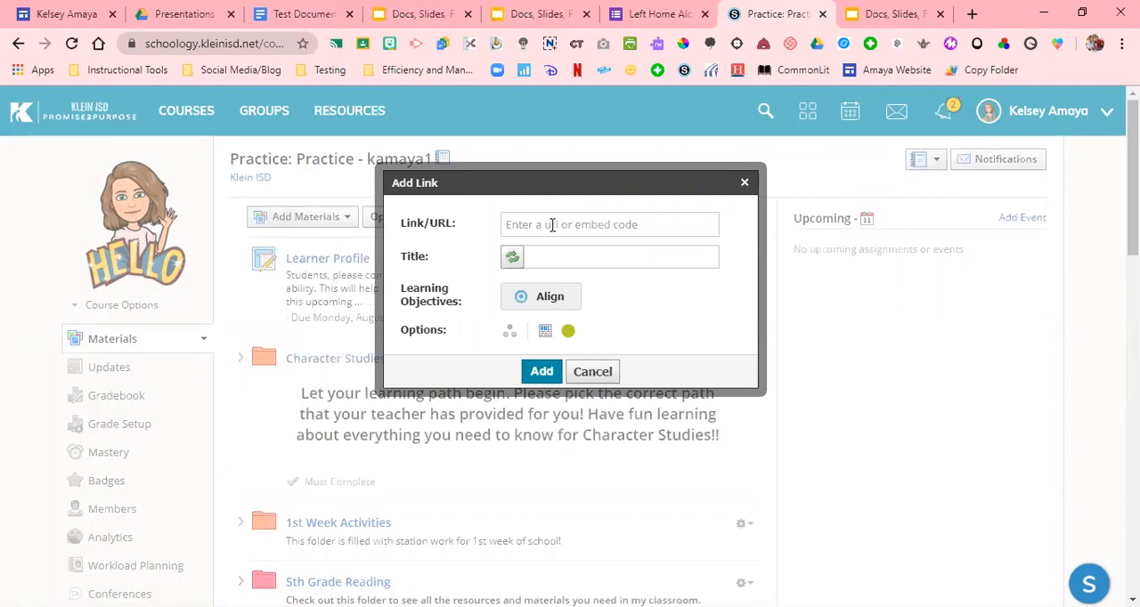
left_click(603, 220)
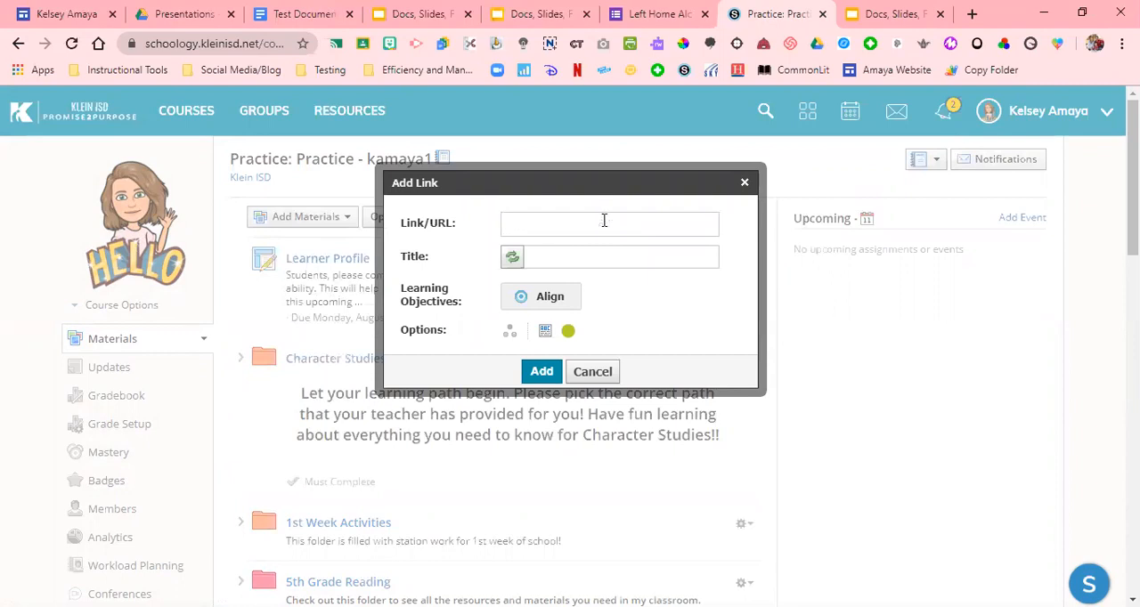
key("ctrl+v")
left_click(625, 256)
type("Presentation")
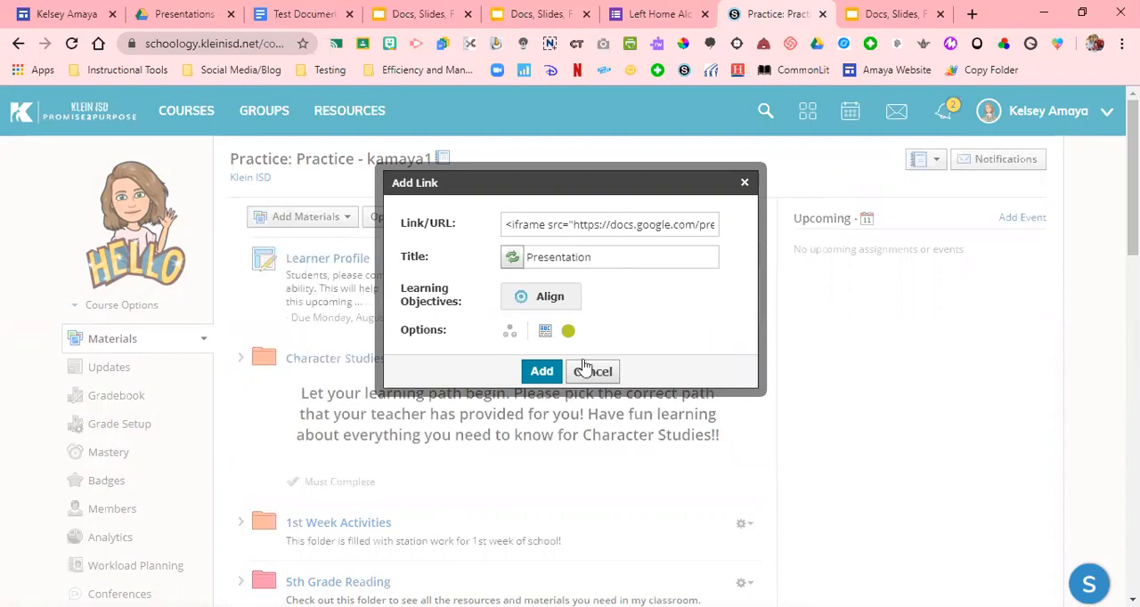
left_click(544, 331)
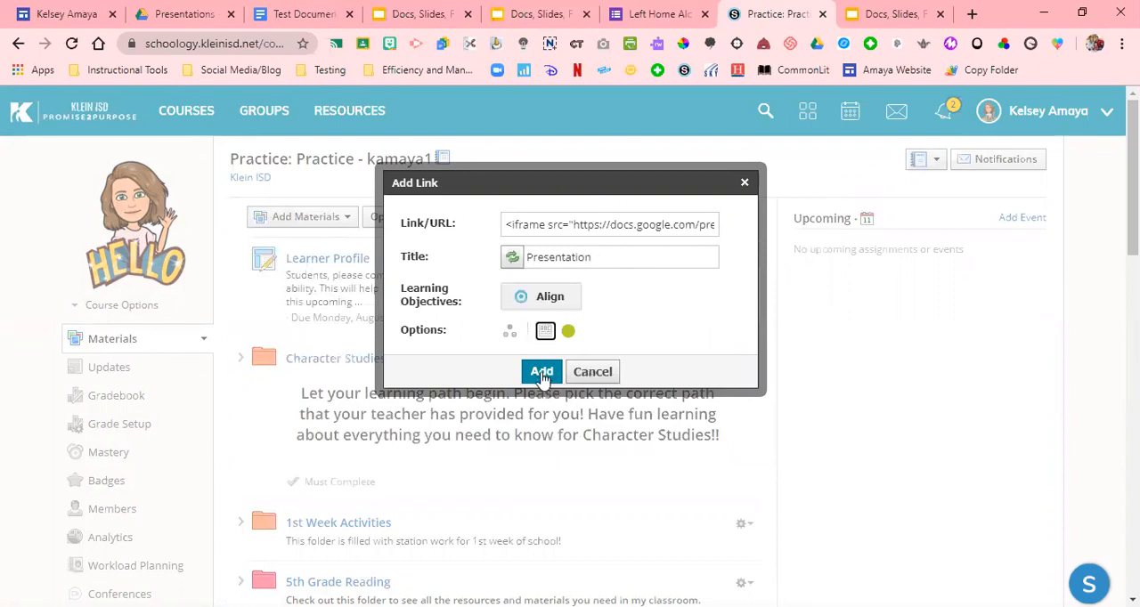
left_click(542, 373)
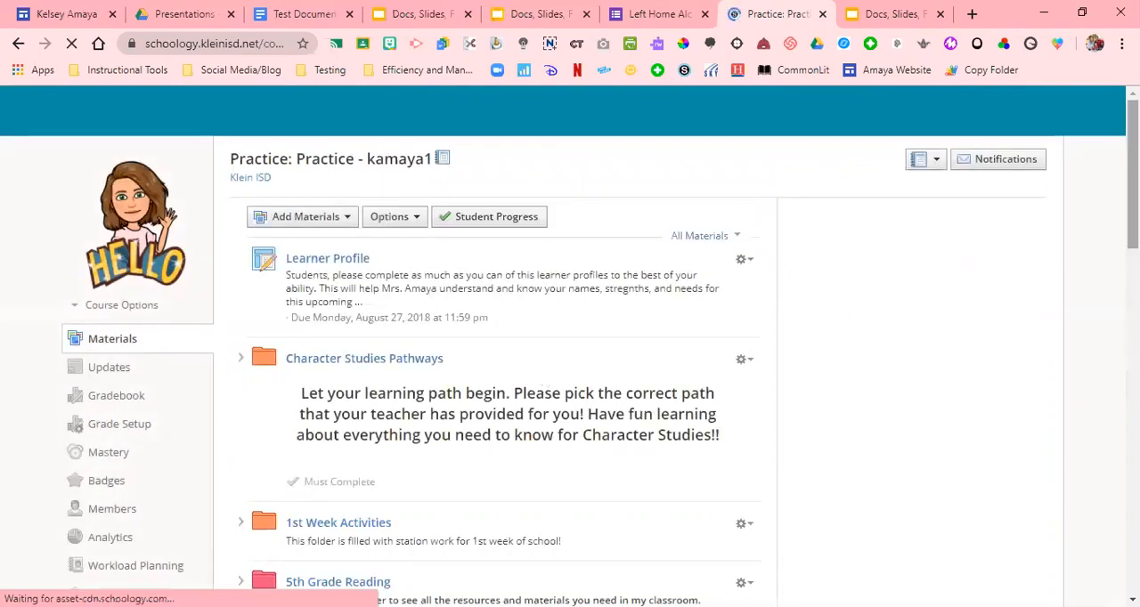
Open the new Presentation link at the end of the course materials and examine the embedded slideshow
scroll(496, 323, "down", 15)
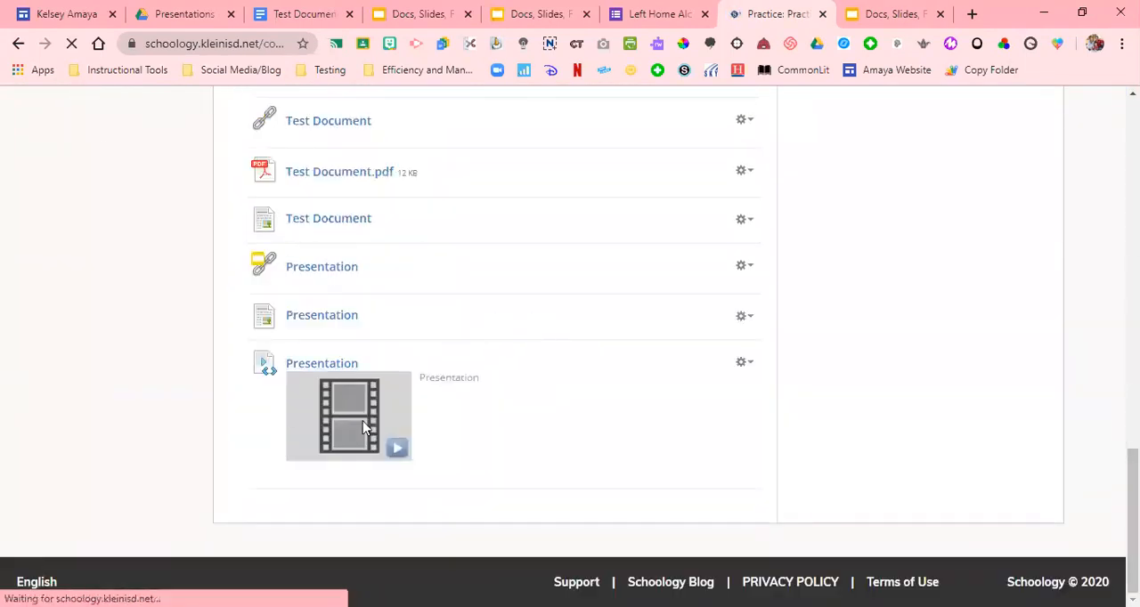
left_click(320, 365)
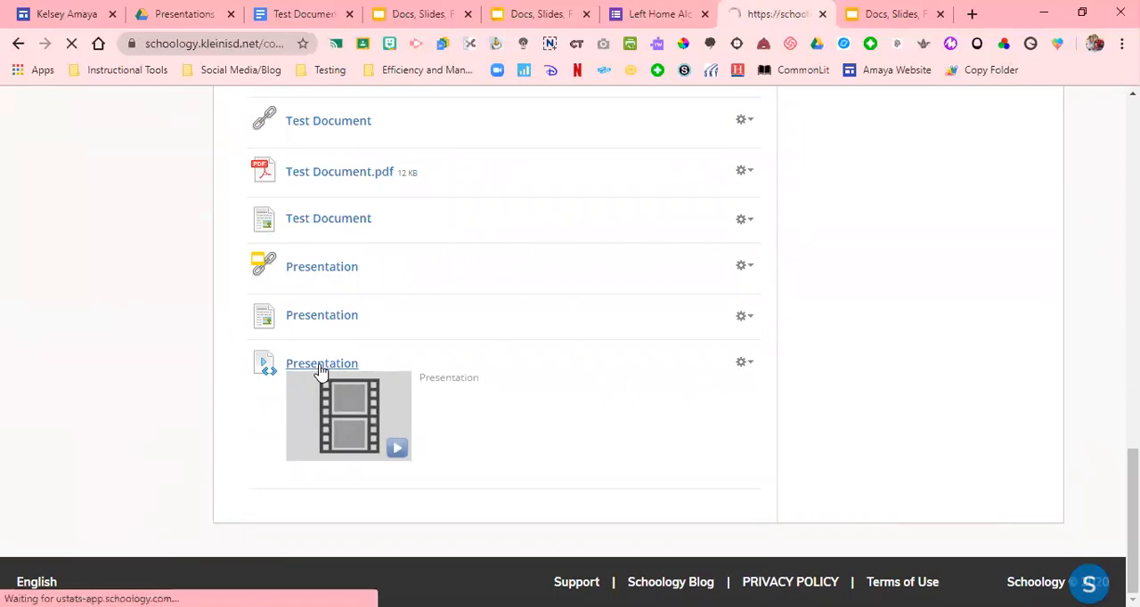
left_click(343, 283)
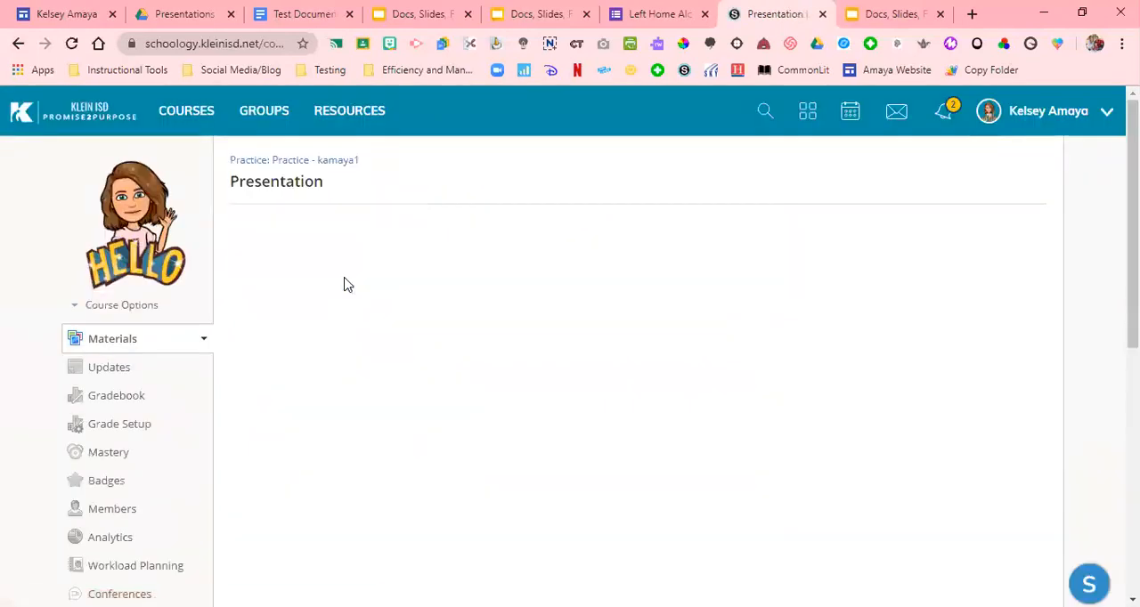
scroll(630, 356, "down", 2)
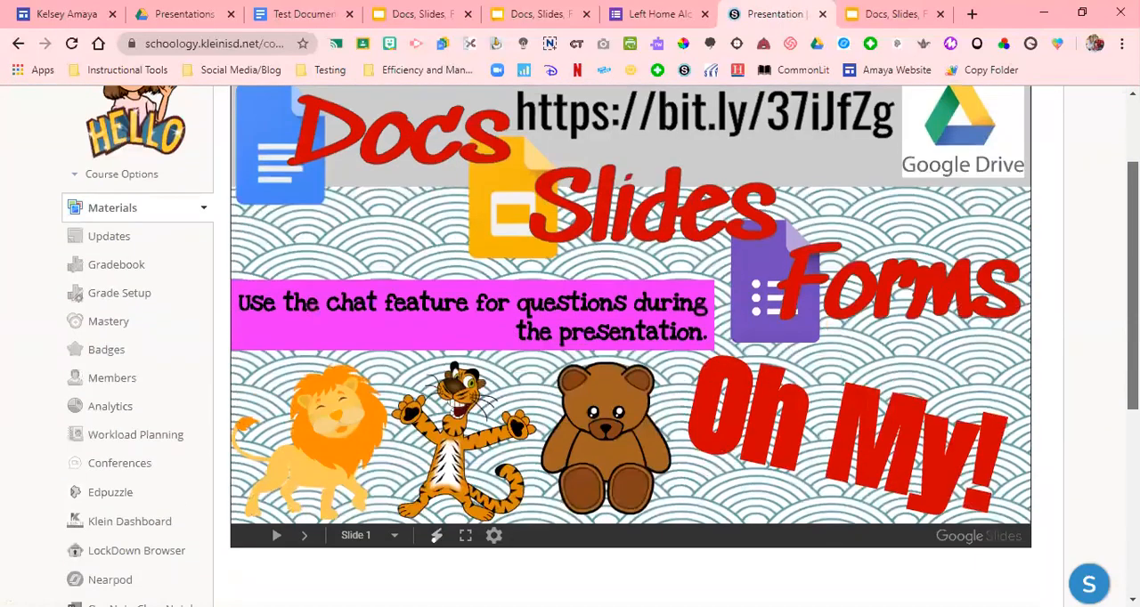
scroll(631, 356, "up", 1)
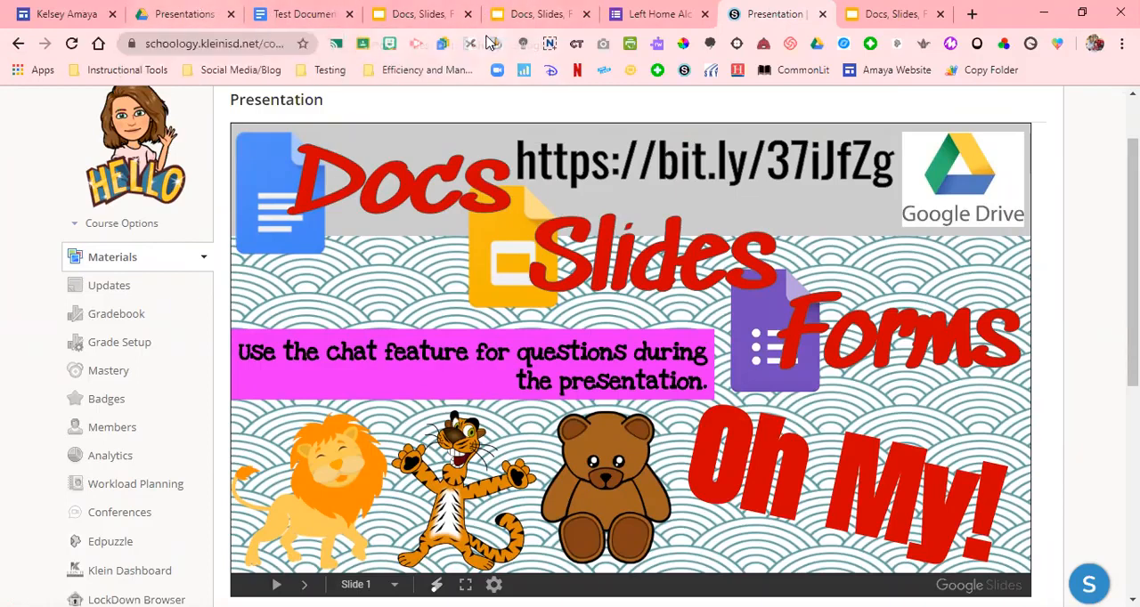
scroll(356, 134, "up", 2)
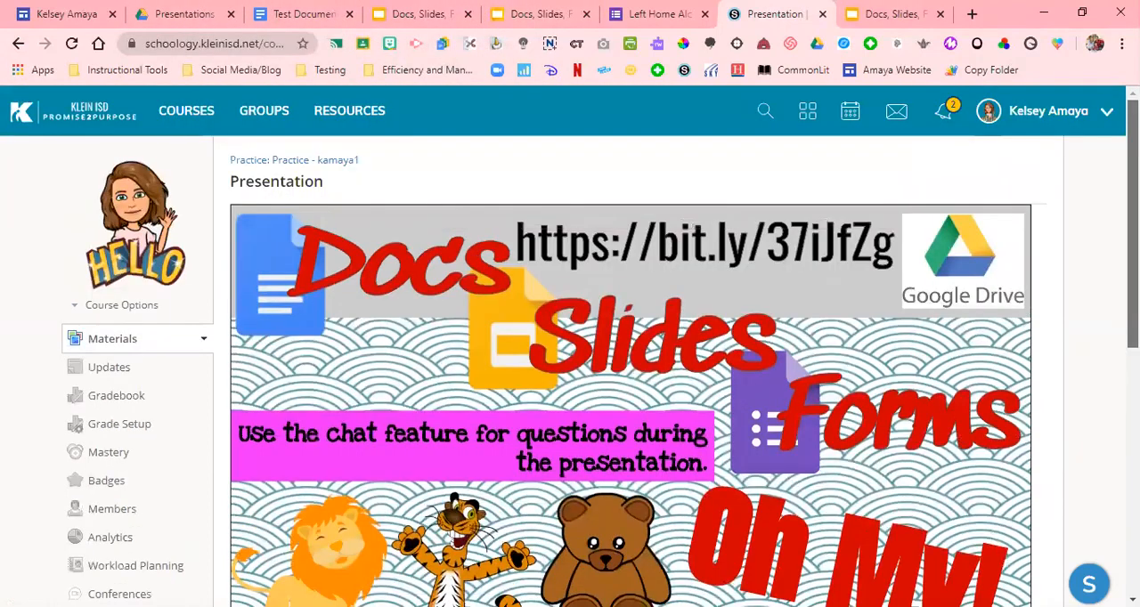
Return to the course materials, then switch to Google Drive and open the Professional Development Feedback Form
left_click(300, 162)
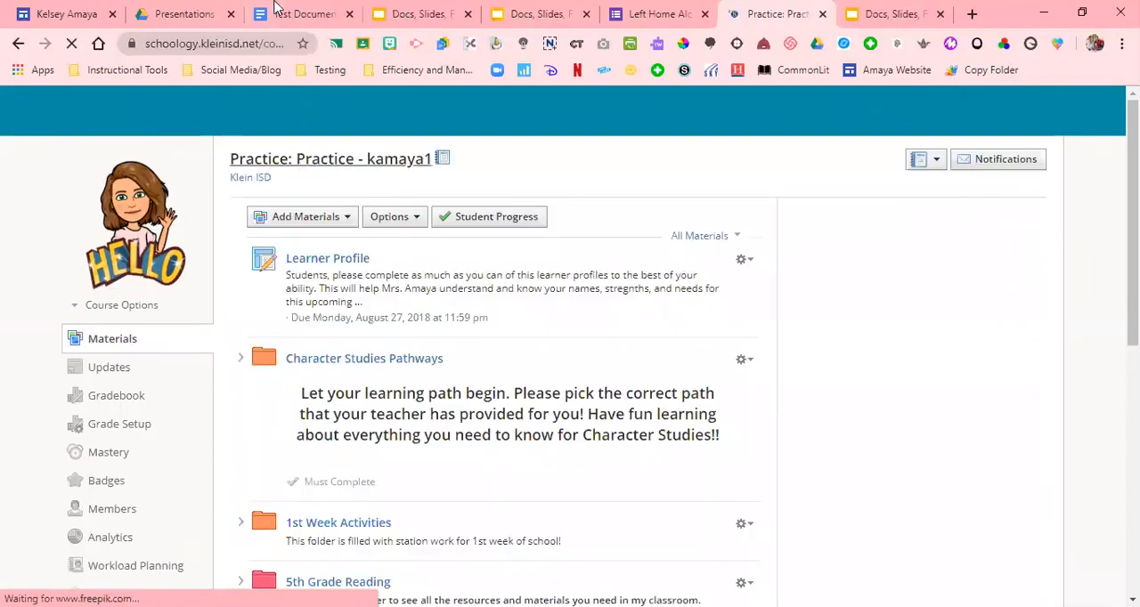
left_click(195, 12)
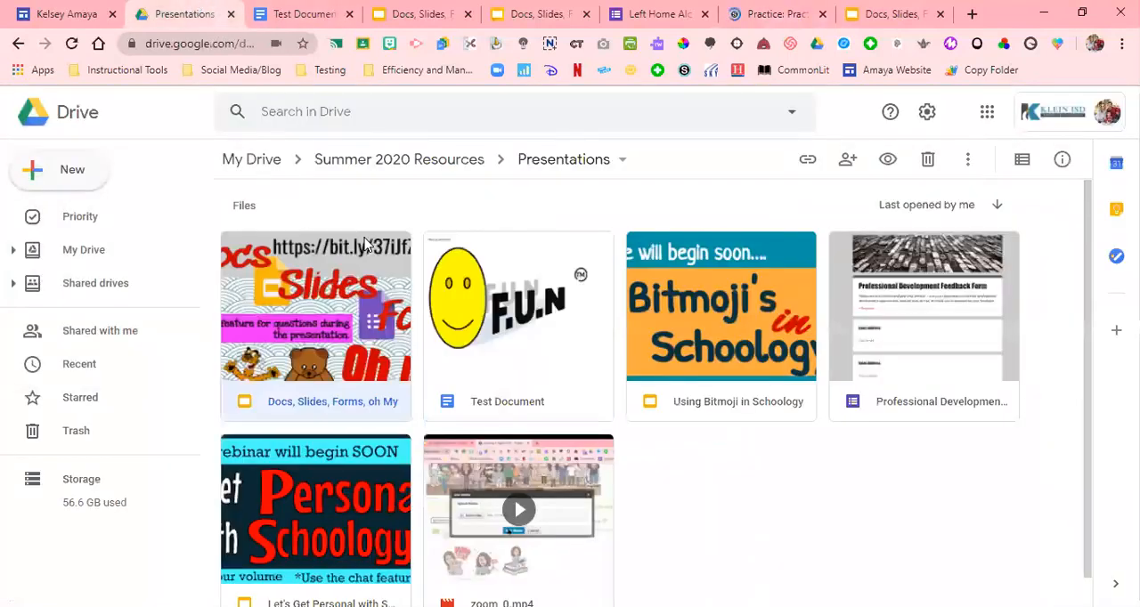
double_click(993, 339)
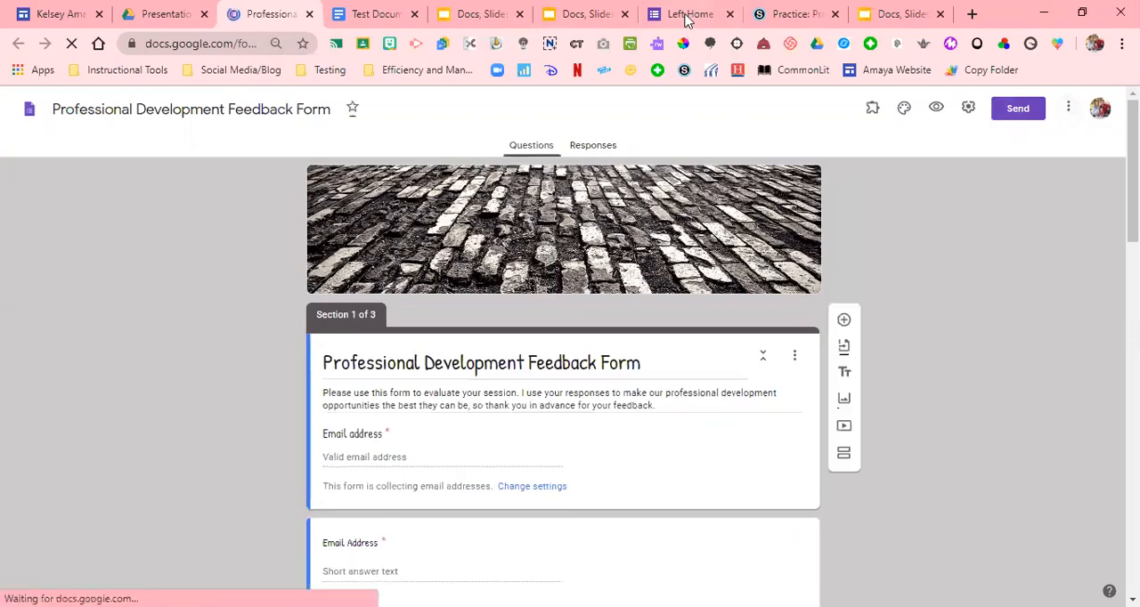
left_click(1020, 118)
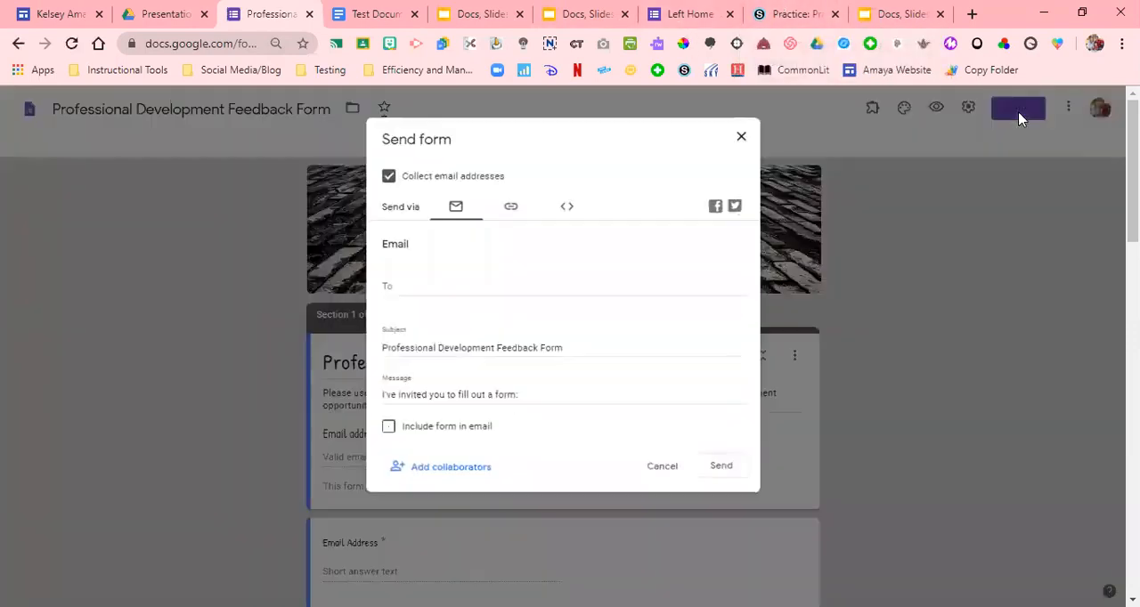
left_click(512, 214)
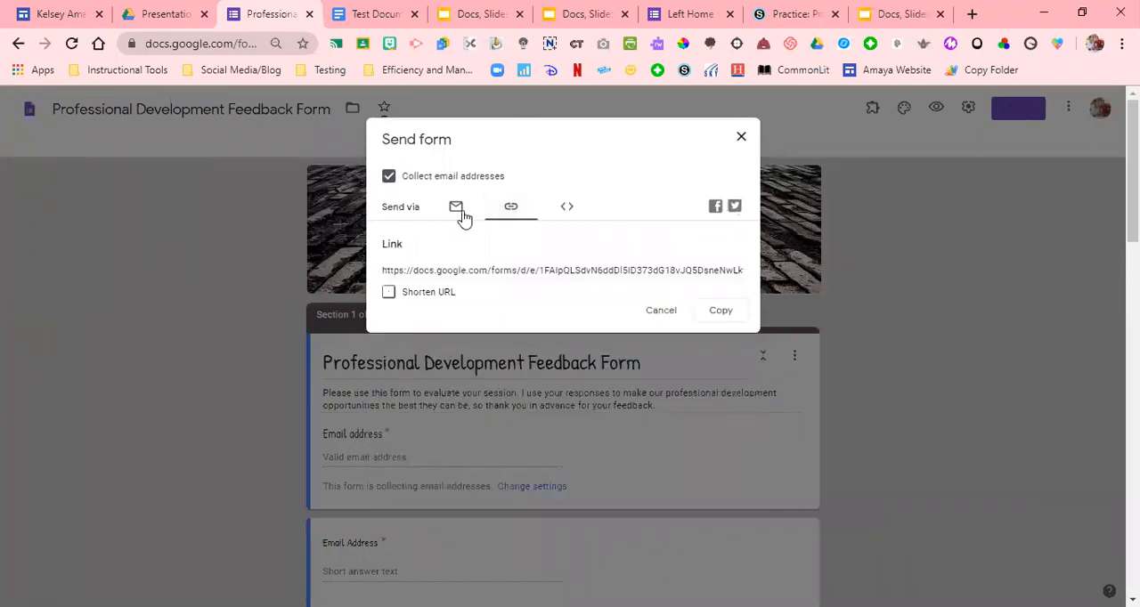
left_click(659, 312)
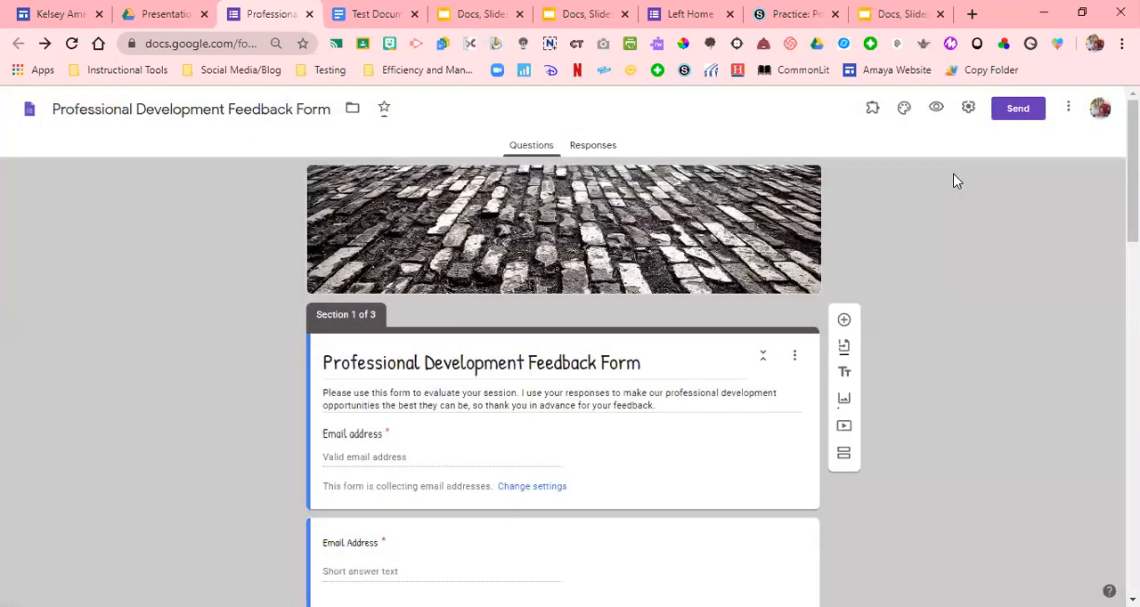
Generate a shortened share link for the Professional Development Feedback Form and copy it
left_click(1014, 116)
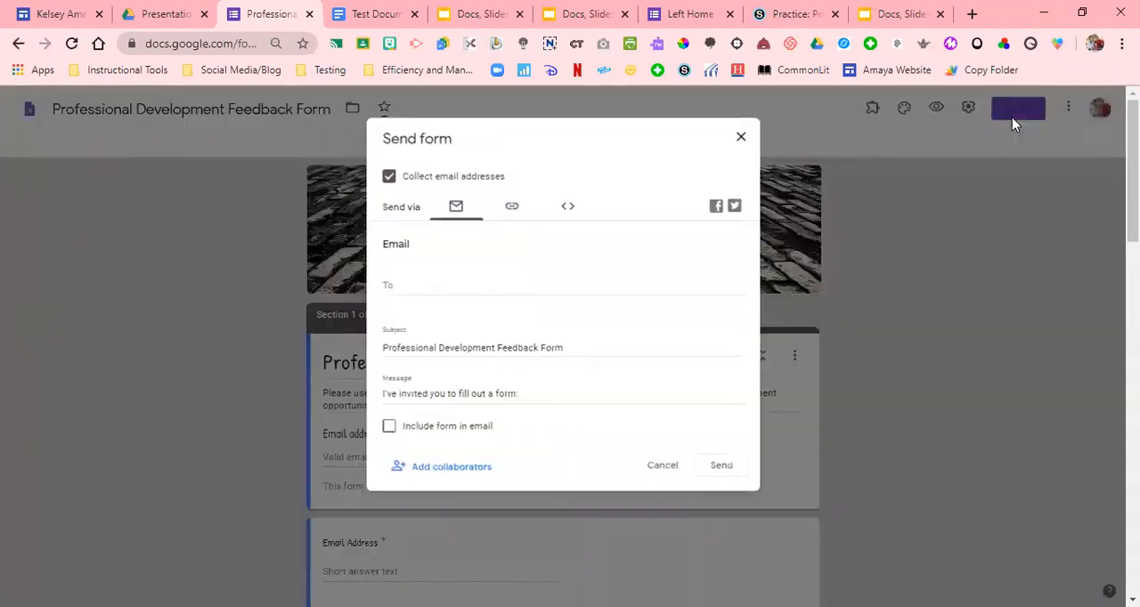
left_click(505, 212)
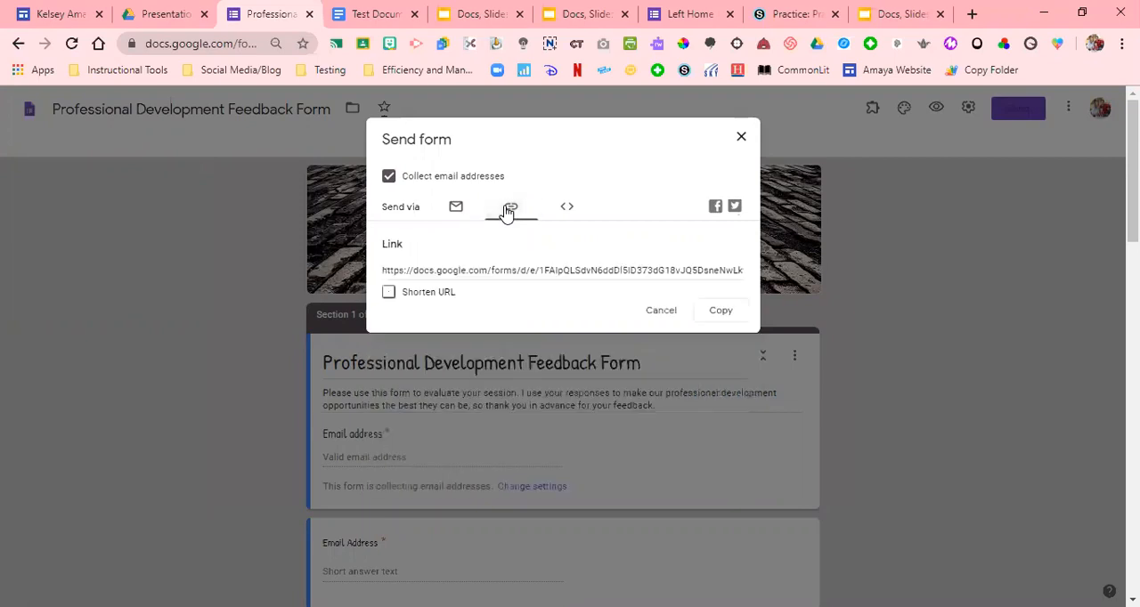
left_click(424, 295)
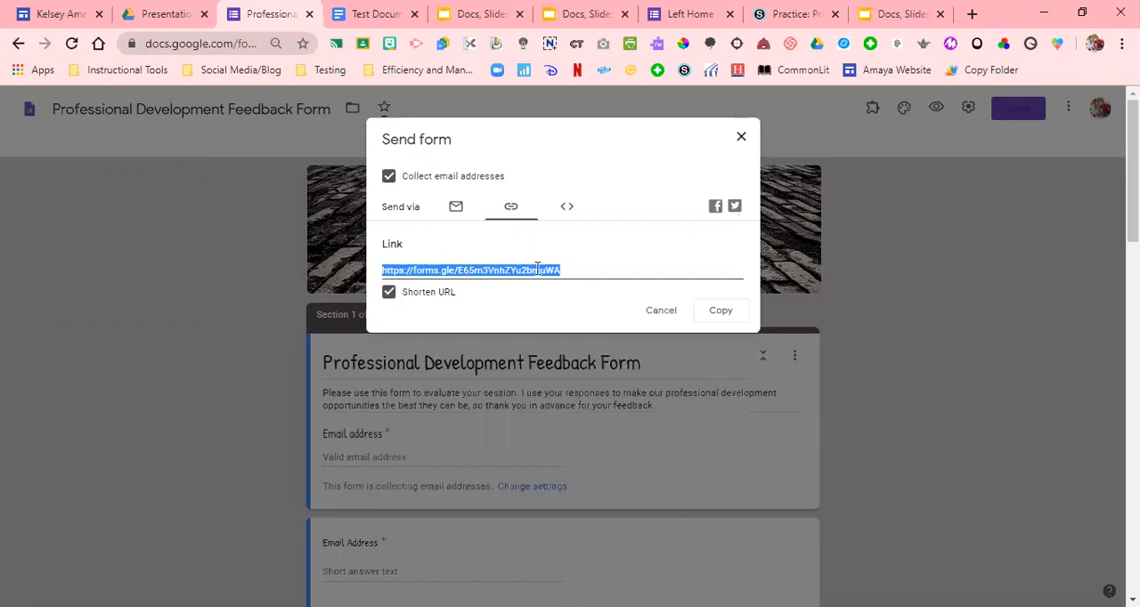
left_click(667, 313)
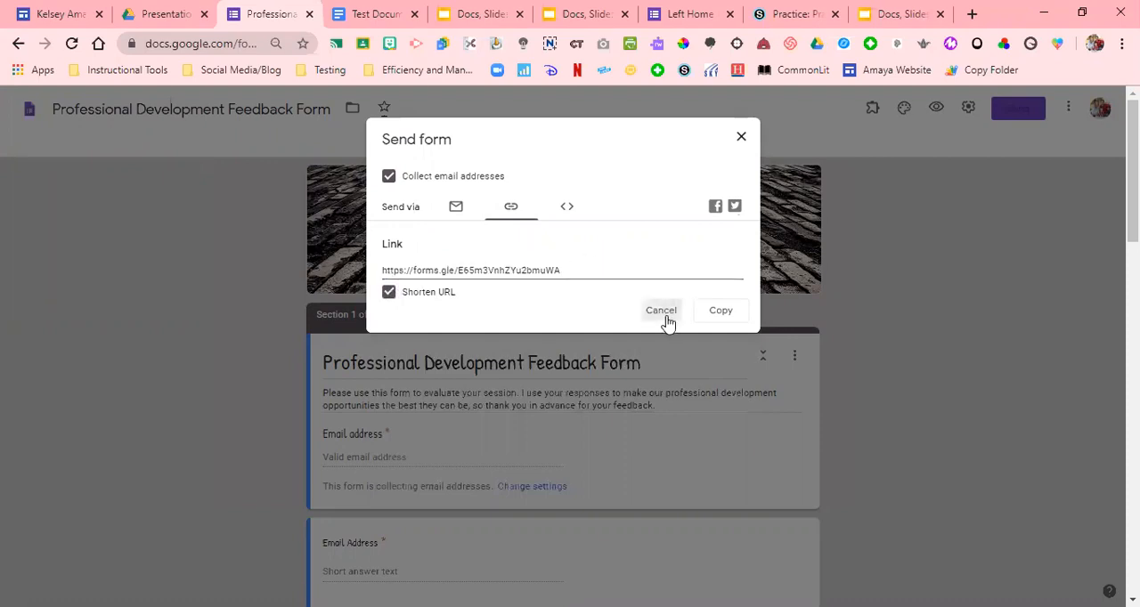
In the Schoology course, add a link titled Forms using the copied form URL, with its middle option switched off
left_click(784, 14)
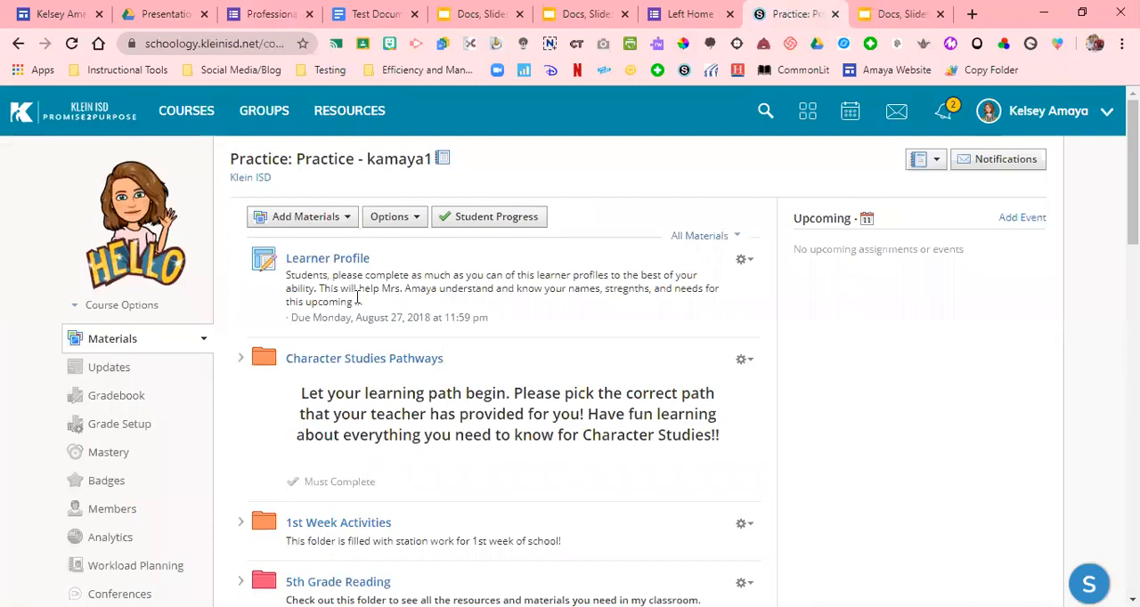
left_click(344, 224)
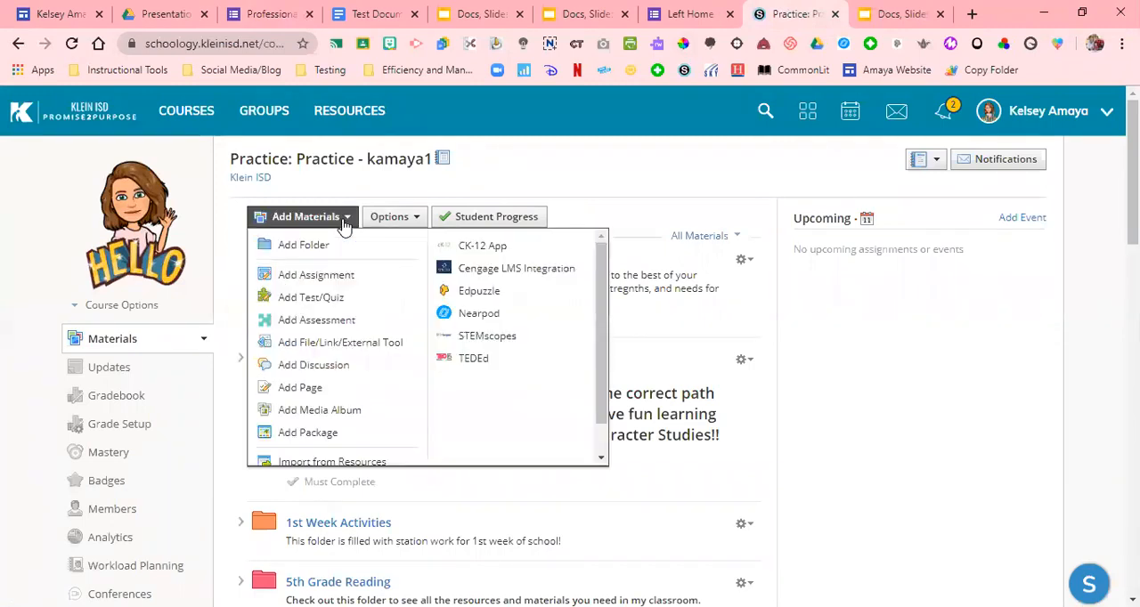
left_click(330, 342)
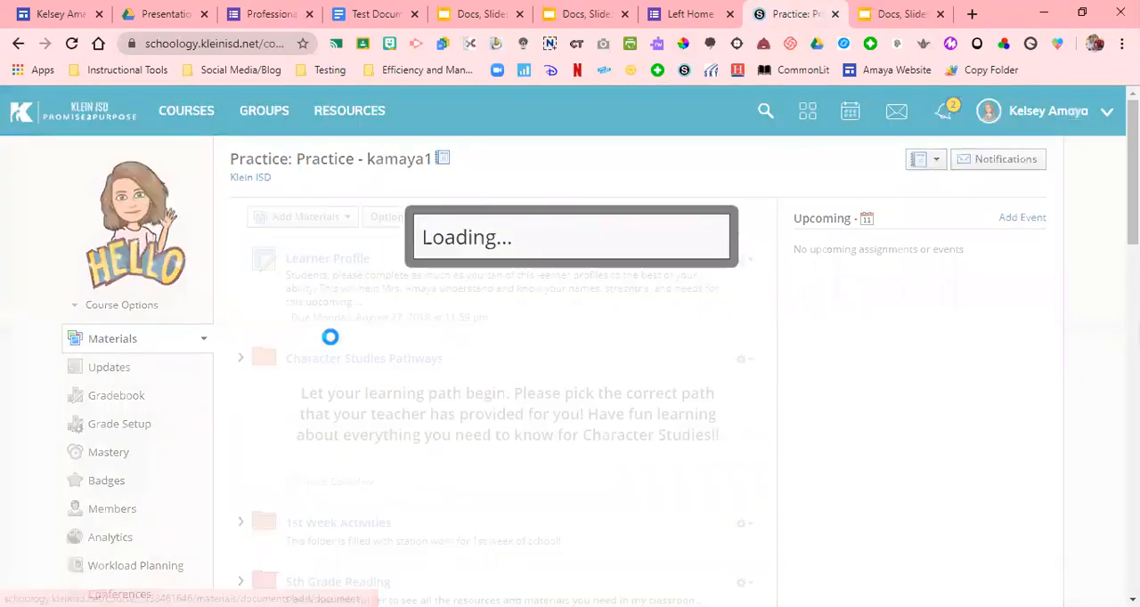
left_click(583, 260)
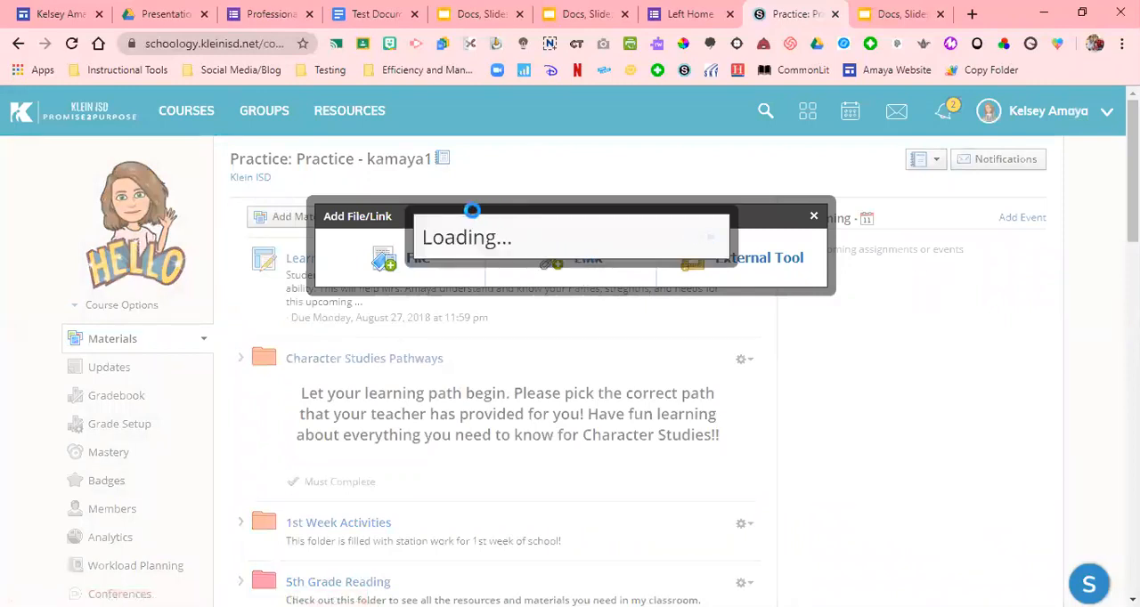
left_click(528, 230)
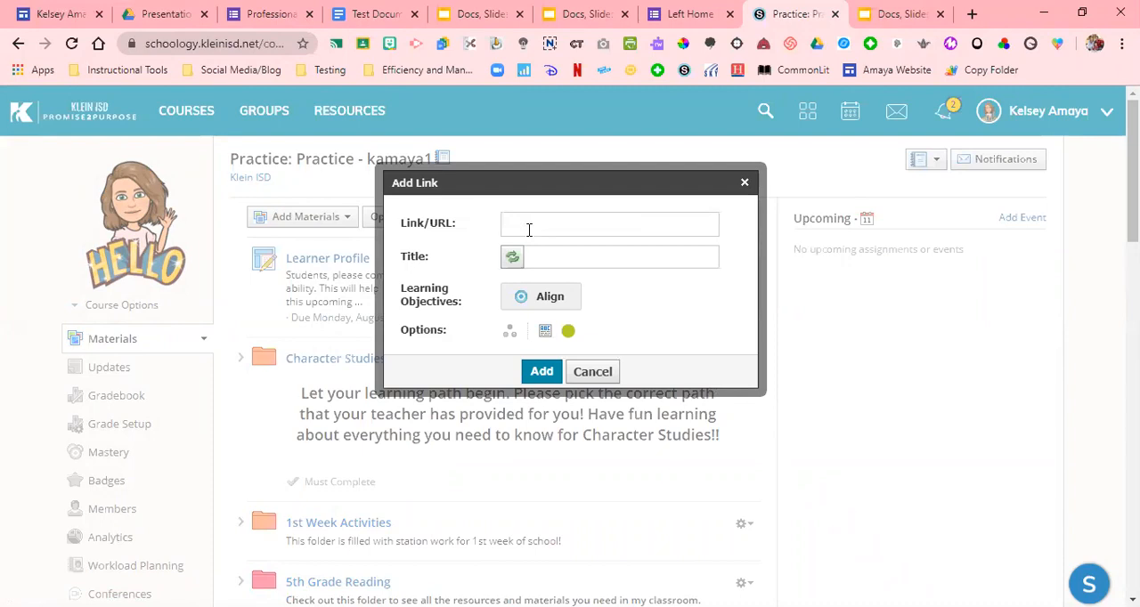
type("https://forms.gle/E65m3VnhZYu2bmuWA")
left_click(543, 257)
type("Forms")
left_click(545, 331)
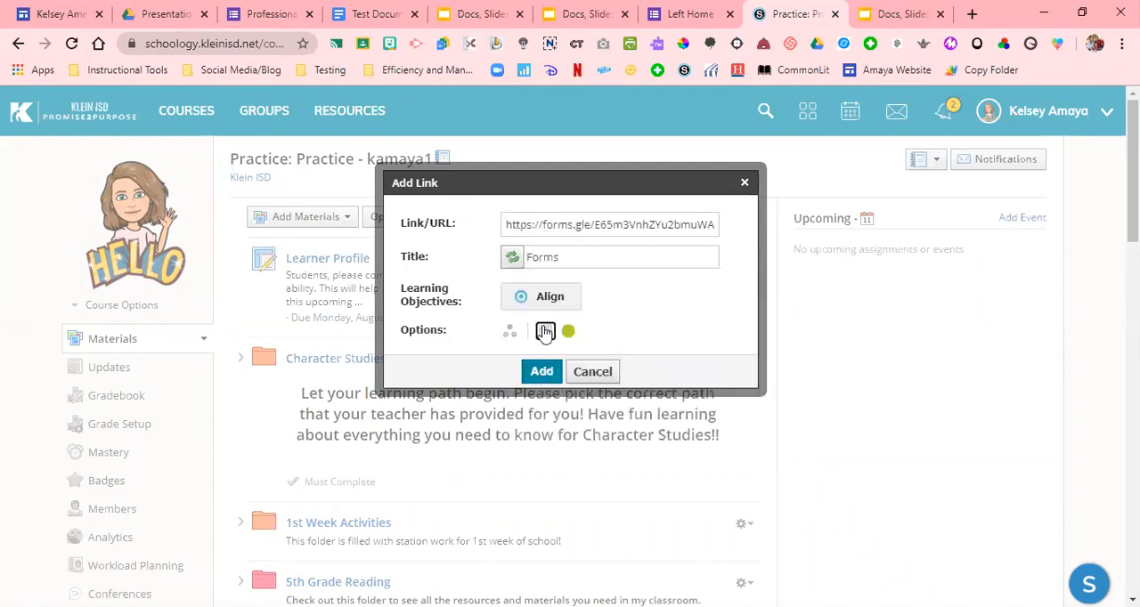
left_click(540, 371)
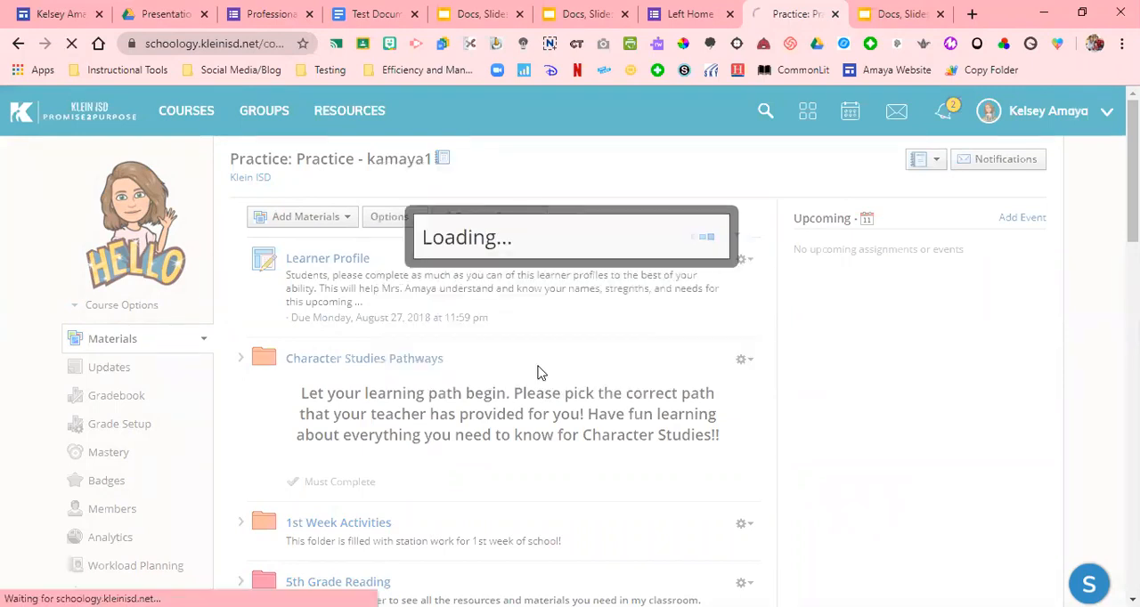
Open the new Forms link at the end of the course materials to view the feedback form
scroll(1131, 267, "down", 3)
scroll(532, 431, "down", 15)
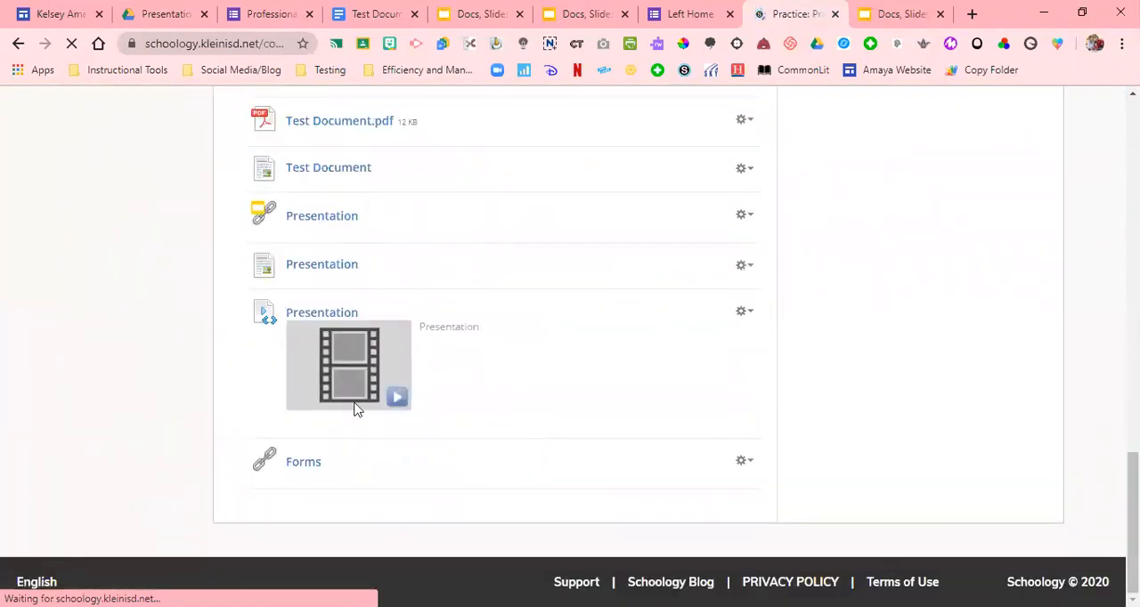
left_click(302, 462)
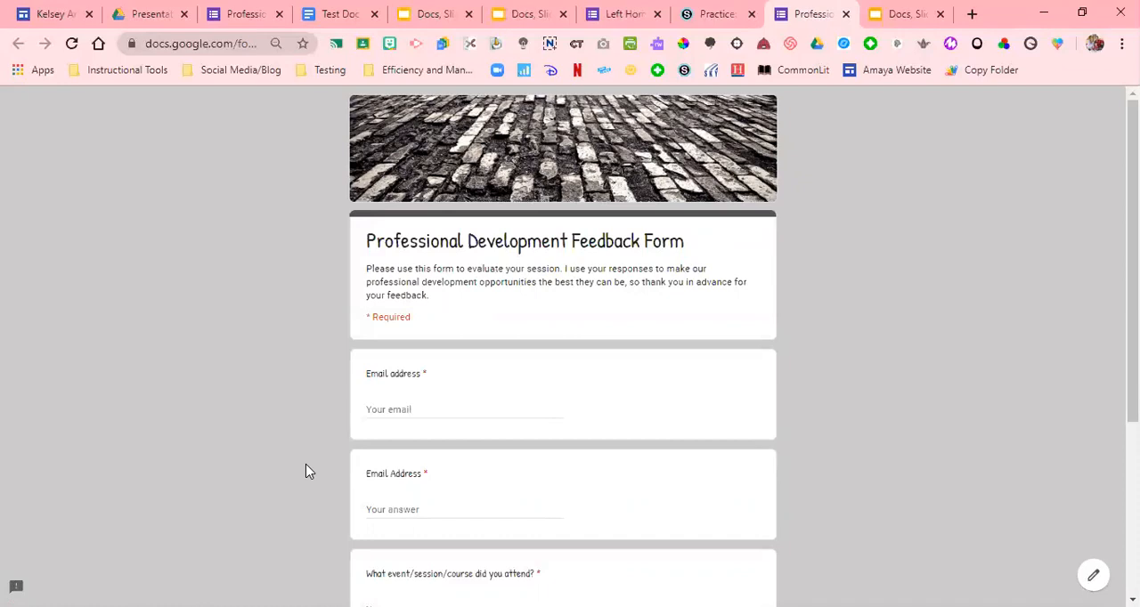
Switch to the running Docs, Slides, Forms, oh My slideshow and advance past the Schoology slide
left_click(525, 15)
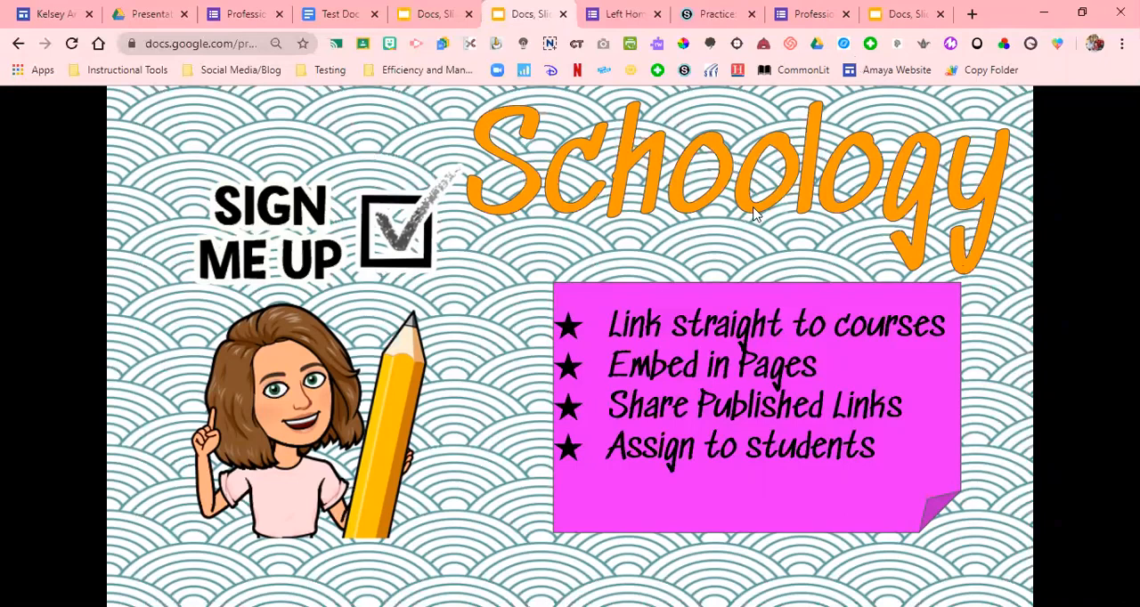
left_click(770, 250)
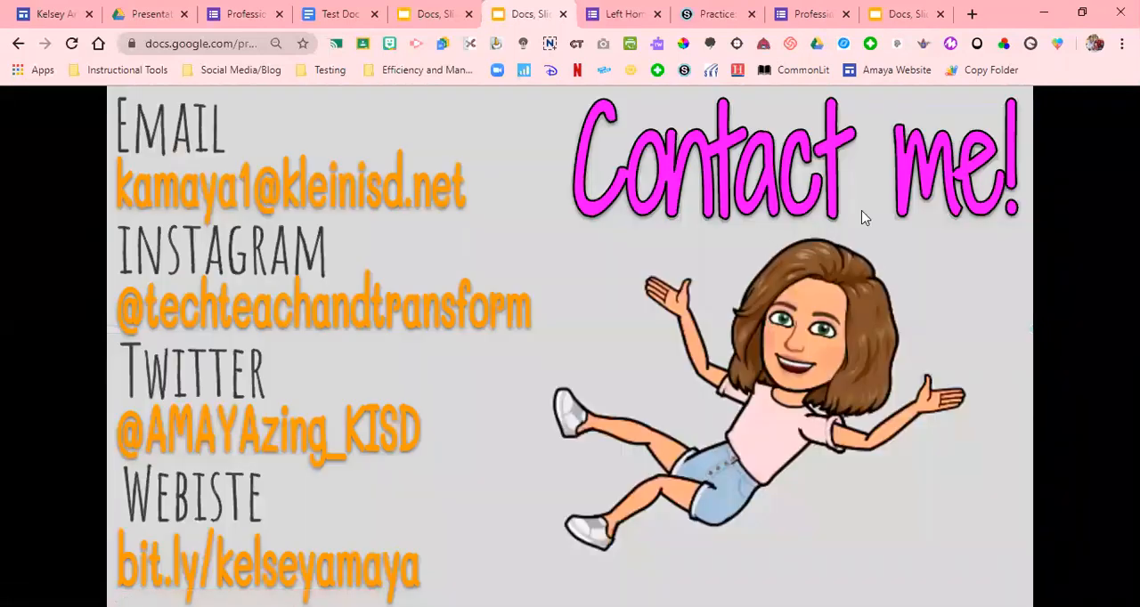